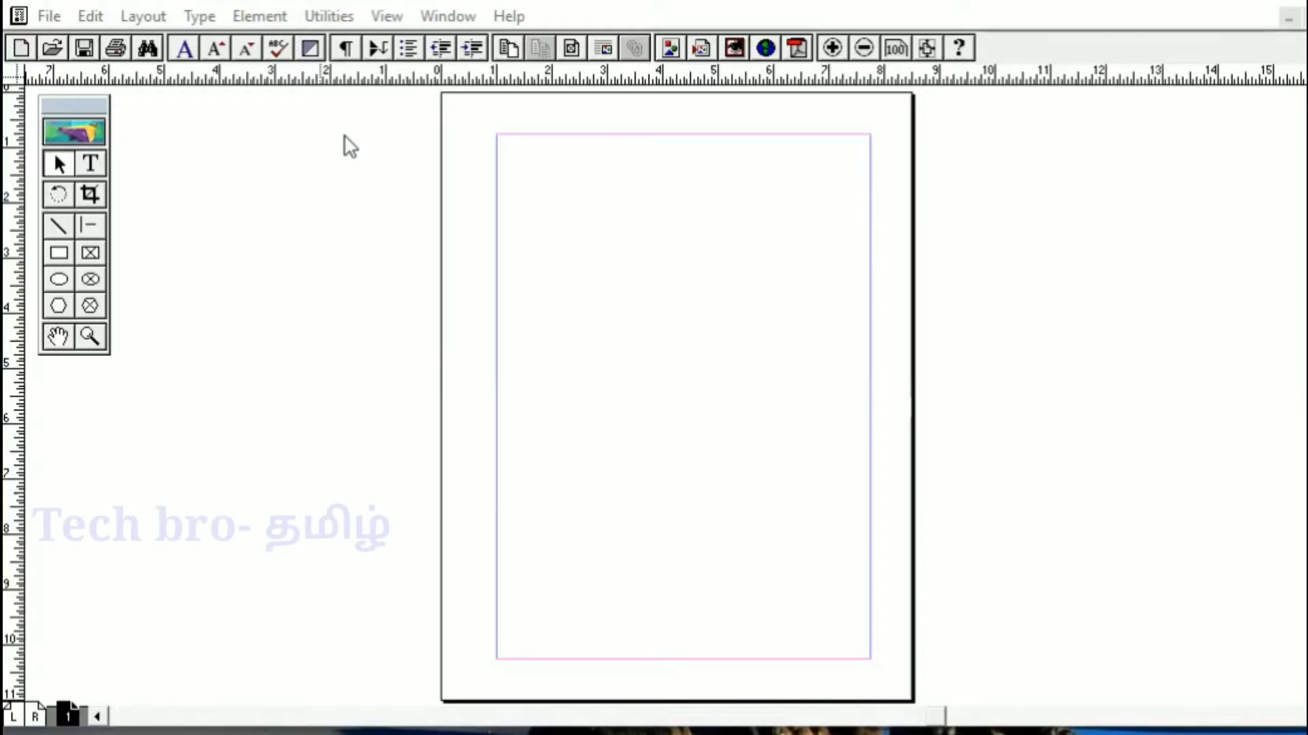
# Create two new one-page Letter publications, both tall and double-sided with facing pages, keeping the default margins.
pyautogui.click(44, 15)
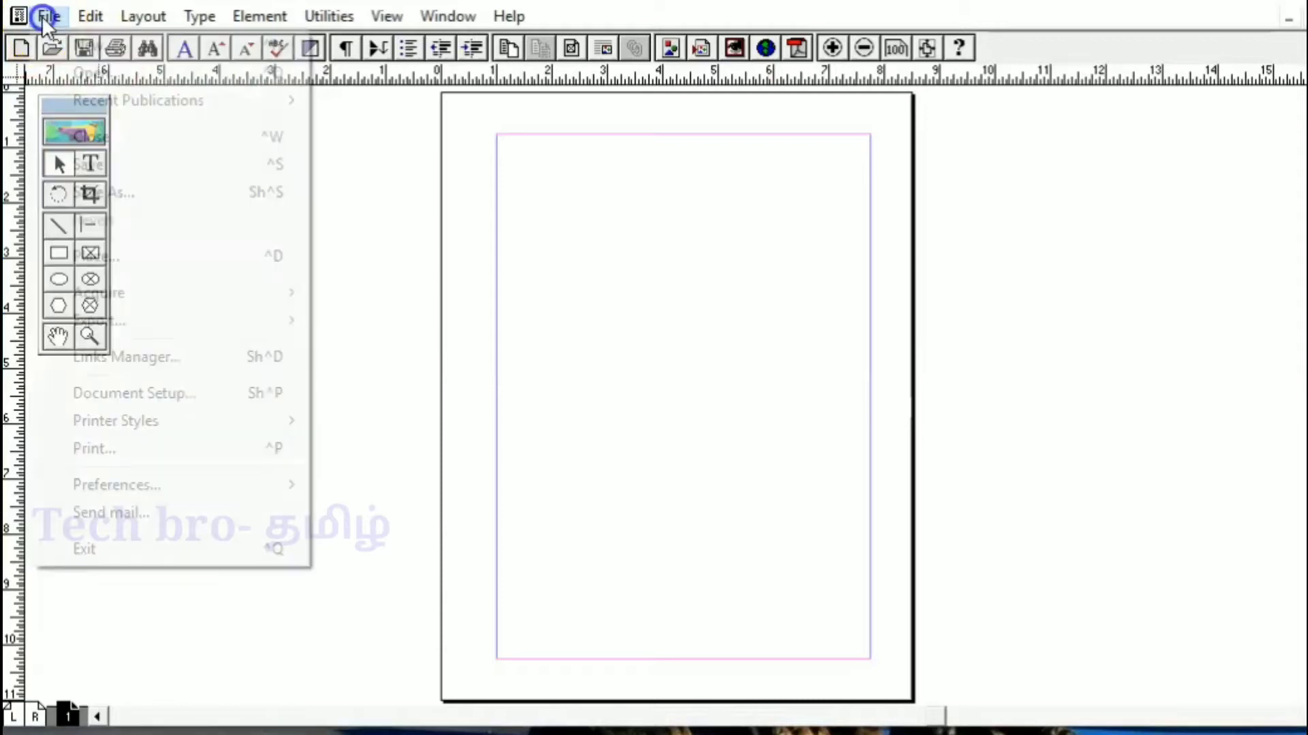
pyautogui.click(75, 33)
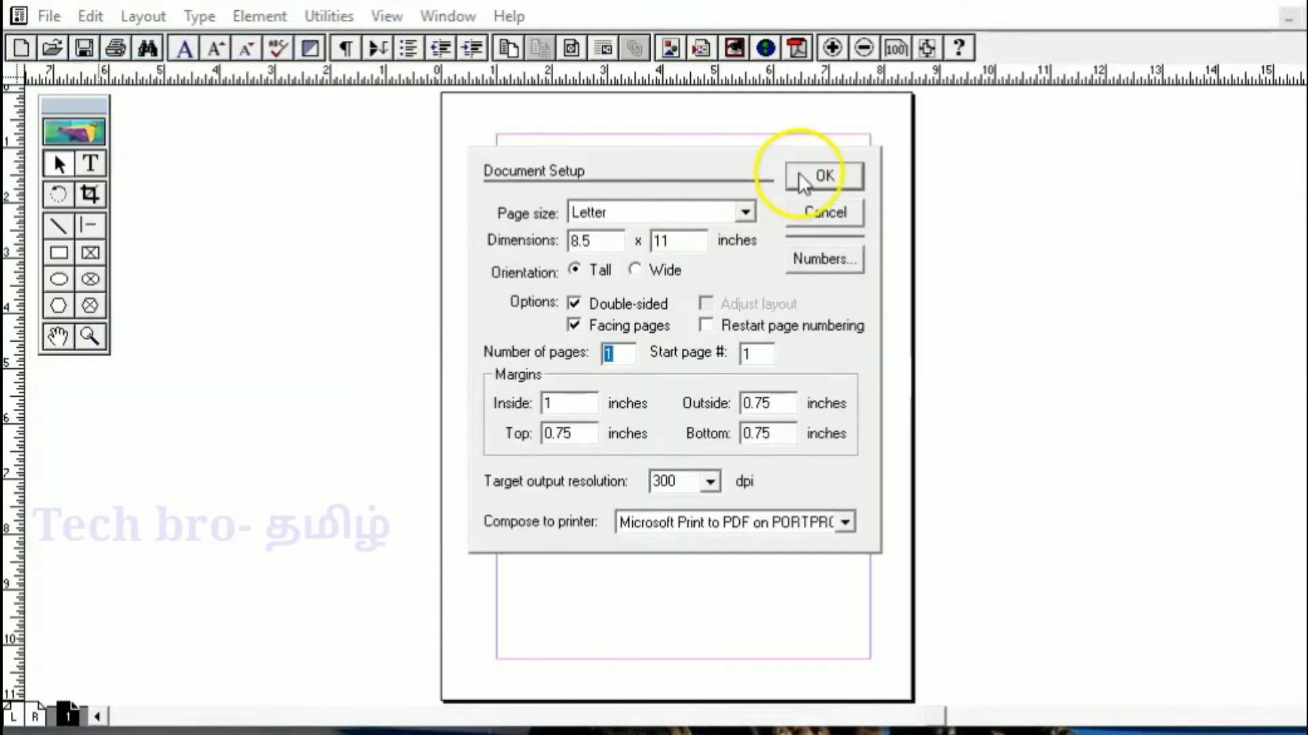
pyautogui.click(832, 175)
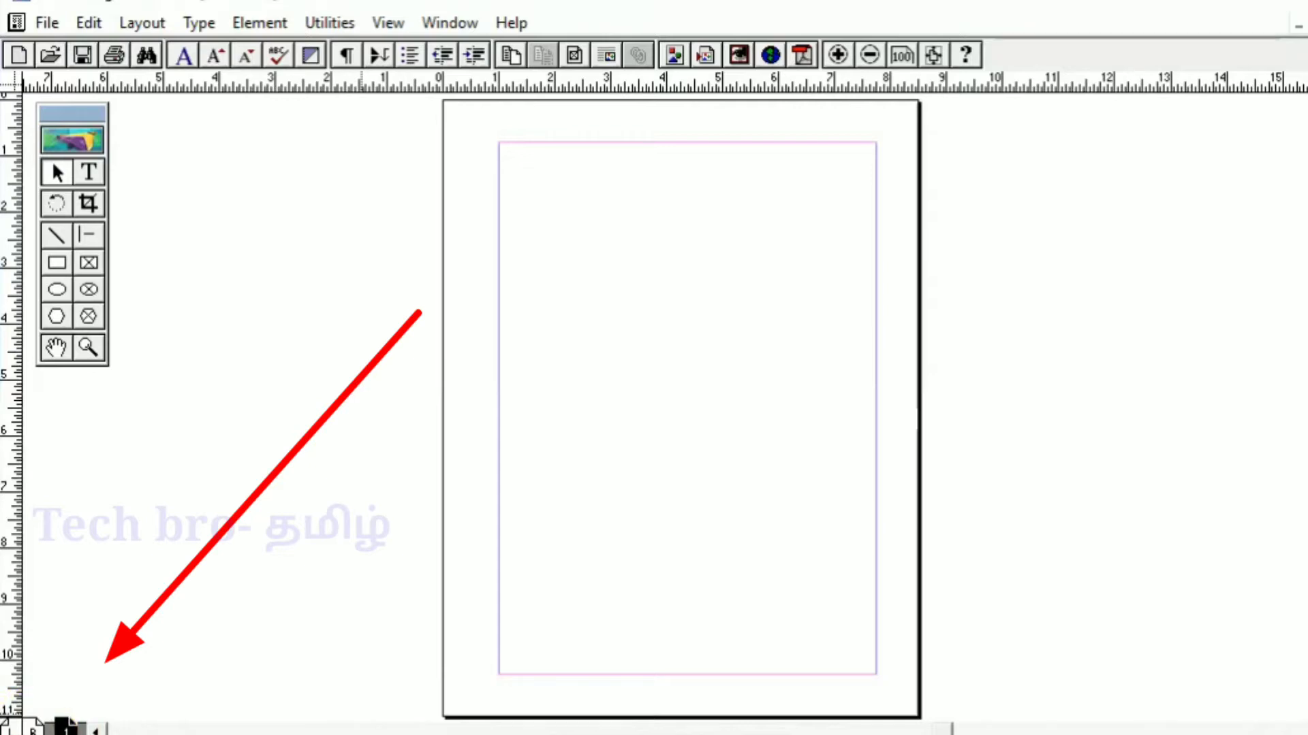
pyautogui.click(46, 23)
pyautogui.click(62, 43)
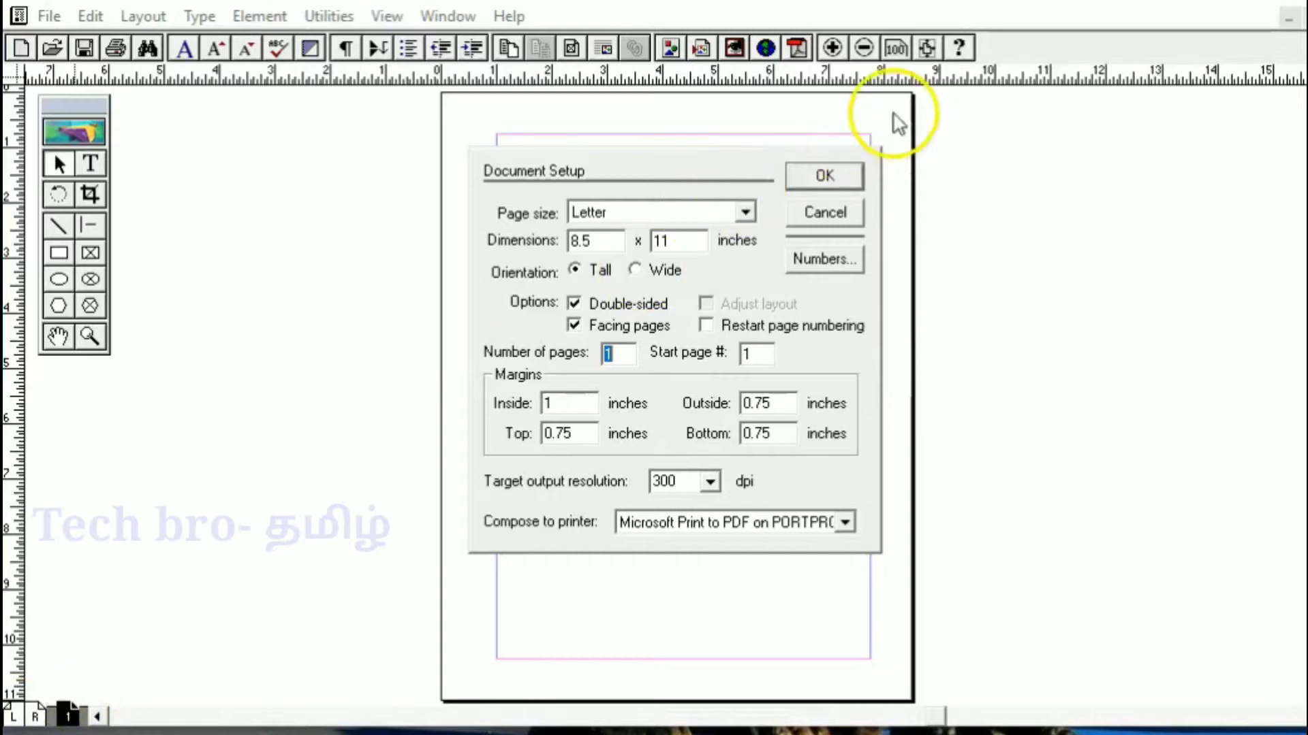
pyautogui.click(824, 176)
# View the blank left and right master pages, then return to page 1.
pyautogui.click(35, 715)
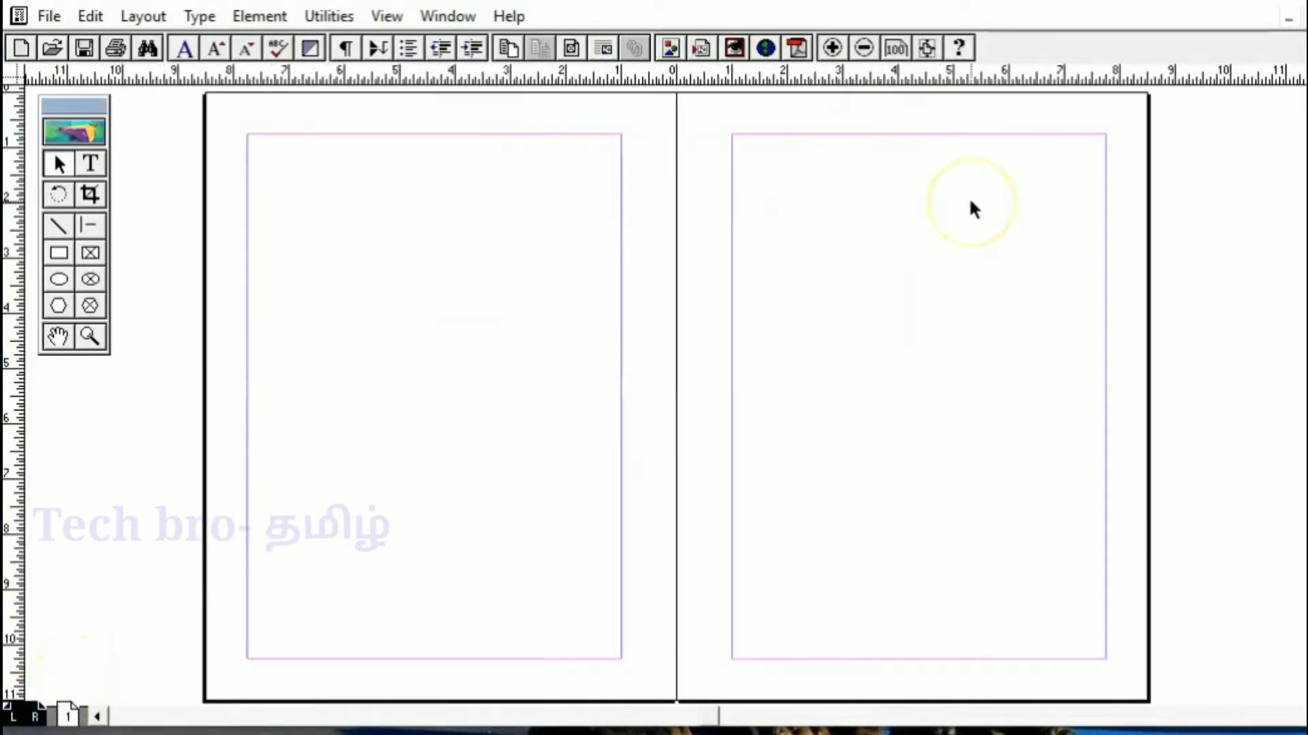
pyautogui.moveTo(467, 214); pyautogui.dragTo(472, 538)
pyautogui.moveTo(942, 220); pyautogui.dragTo(1009, 440)
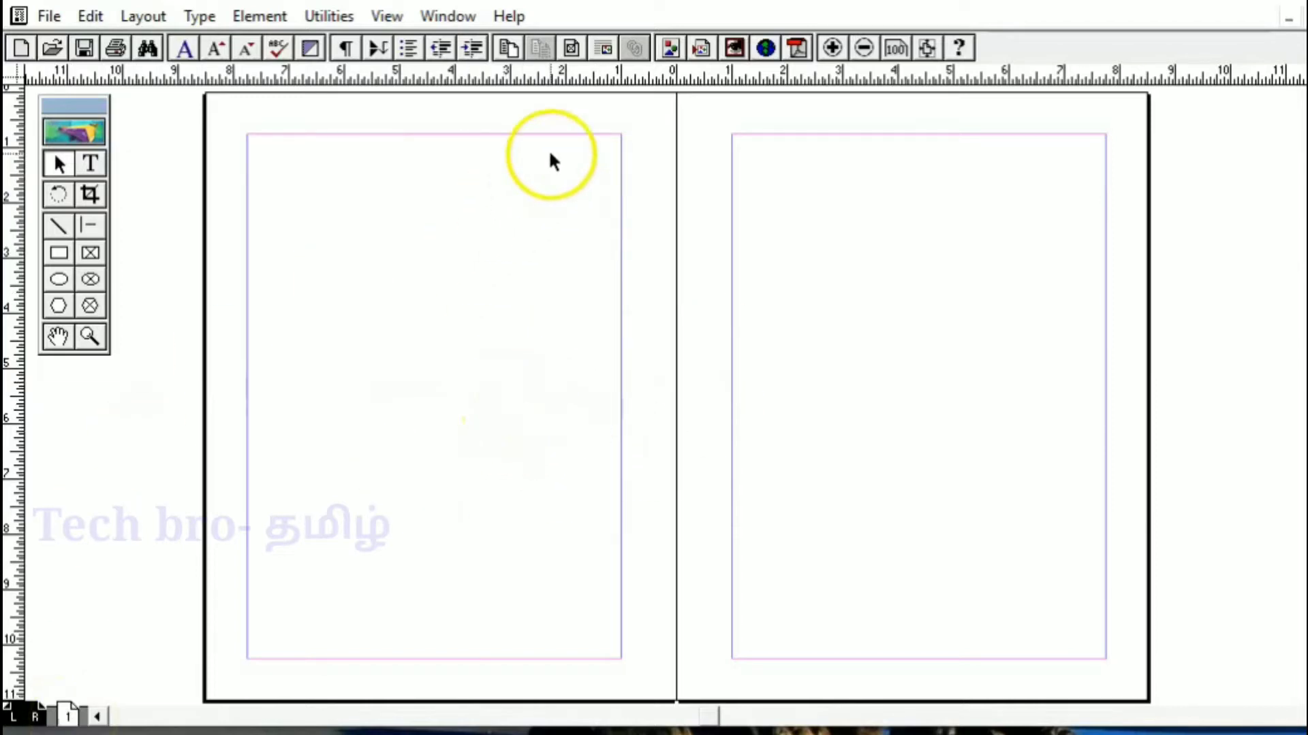
pyautogui.click(76, 714)
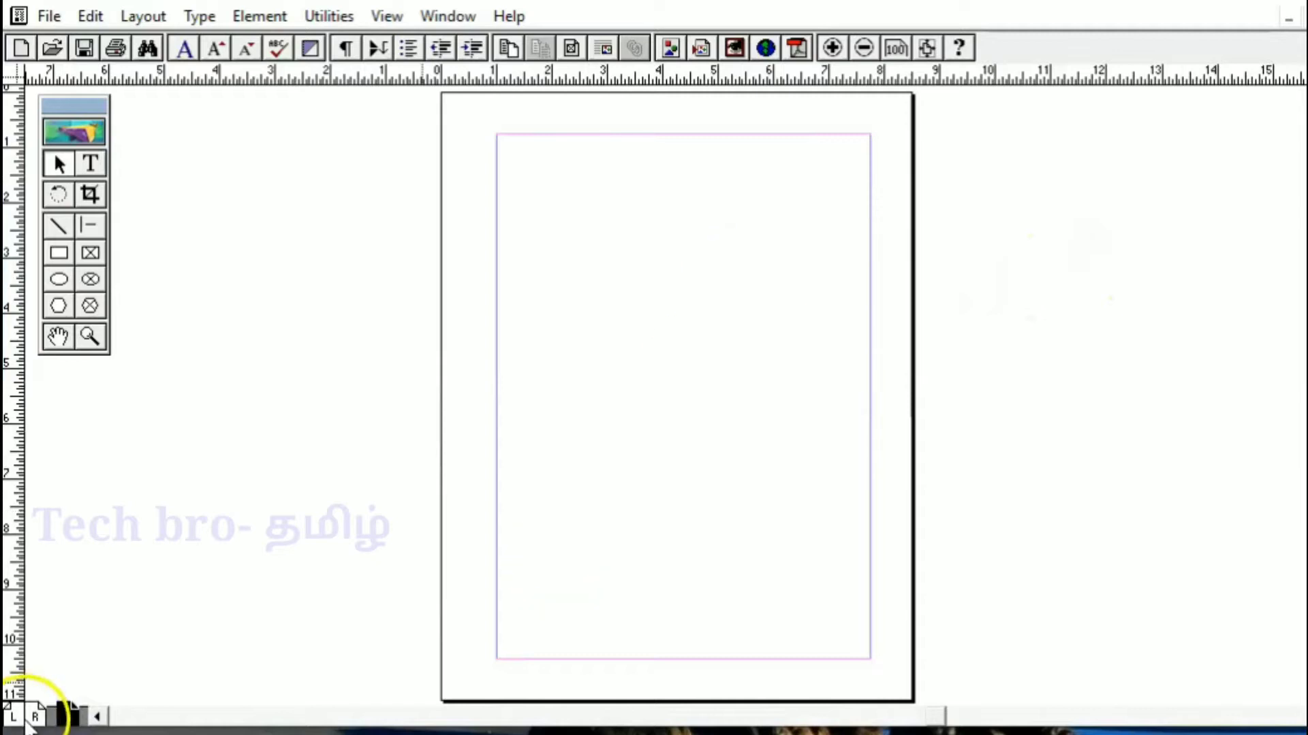
# Insert 9 pages after the current page, based on the Document Master.
pyautogui.click(146, 15)
pyautogui.click(173, 70)
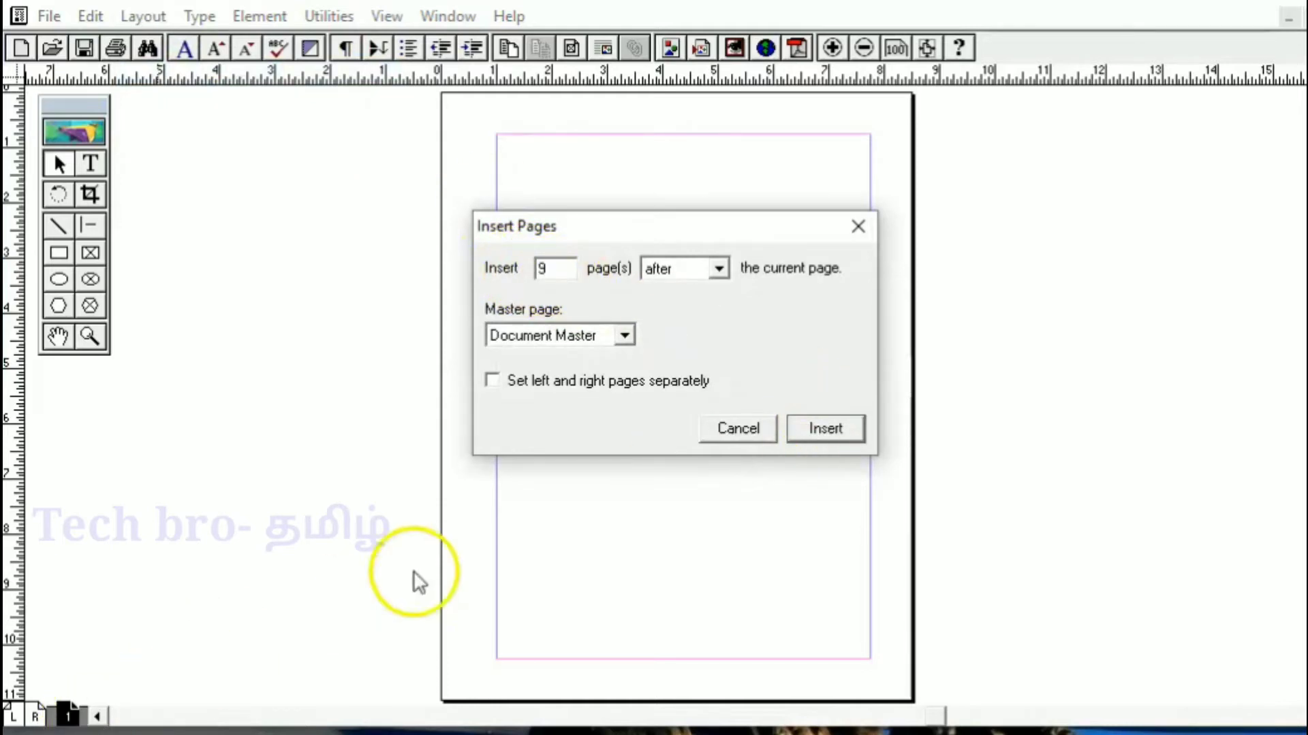
pyautogui.click(830, 433)
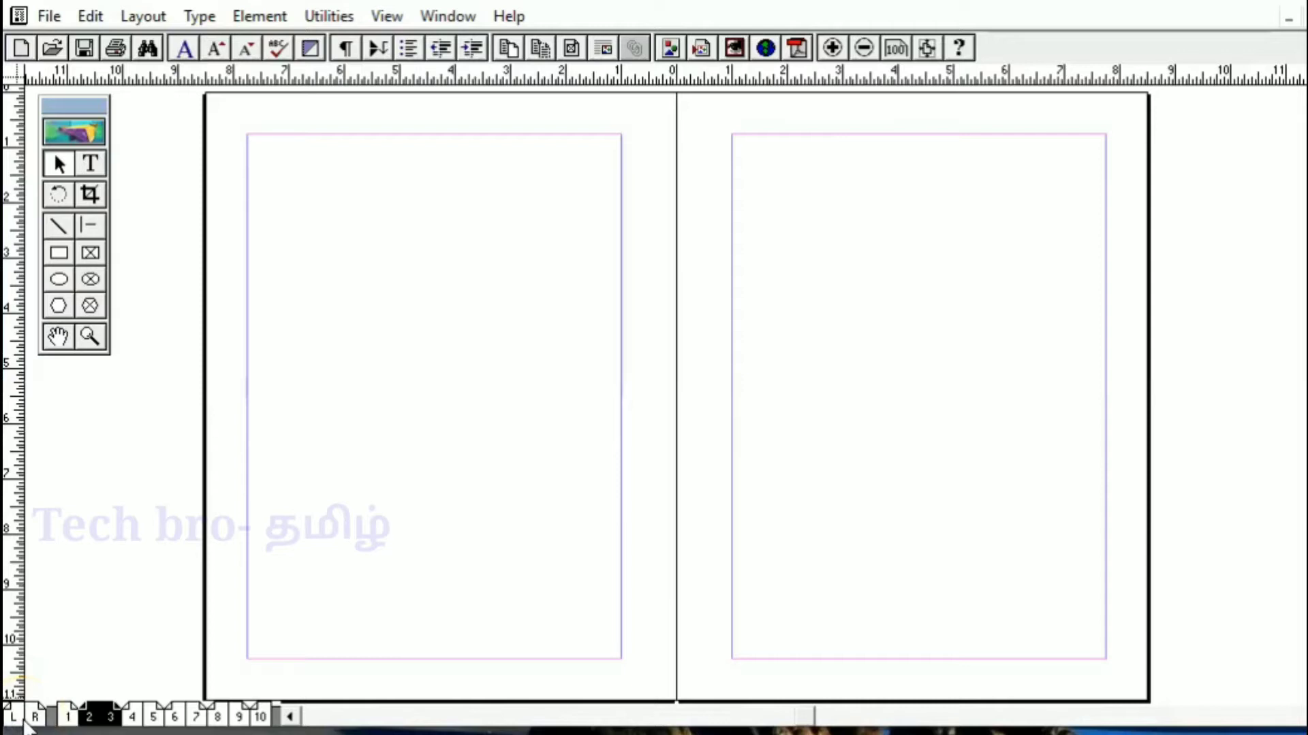
# Look through page 1, the 2–3 and 4–5 spreads, and the left and right master pages.
pyautogui.click(69, 715)
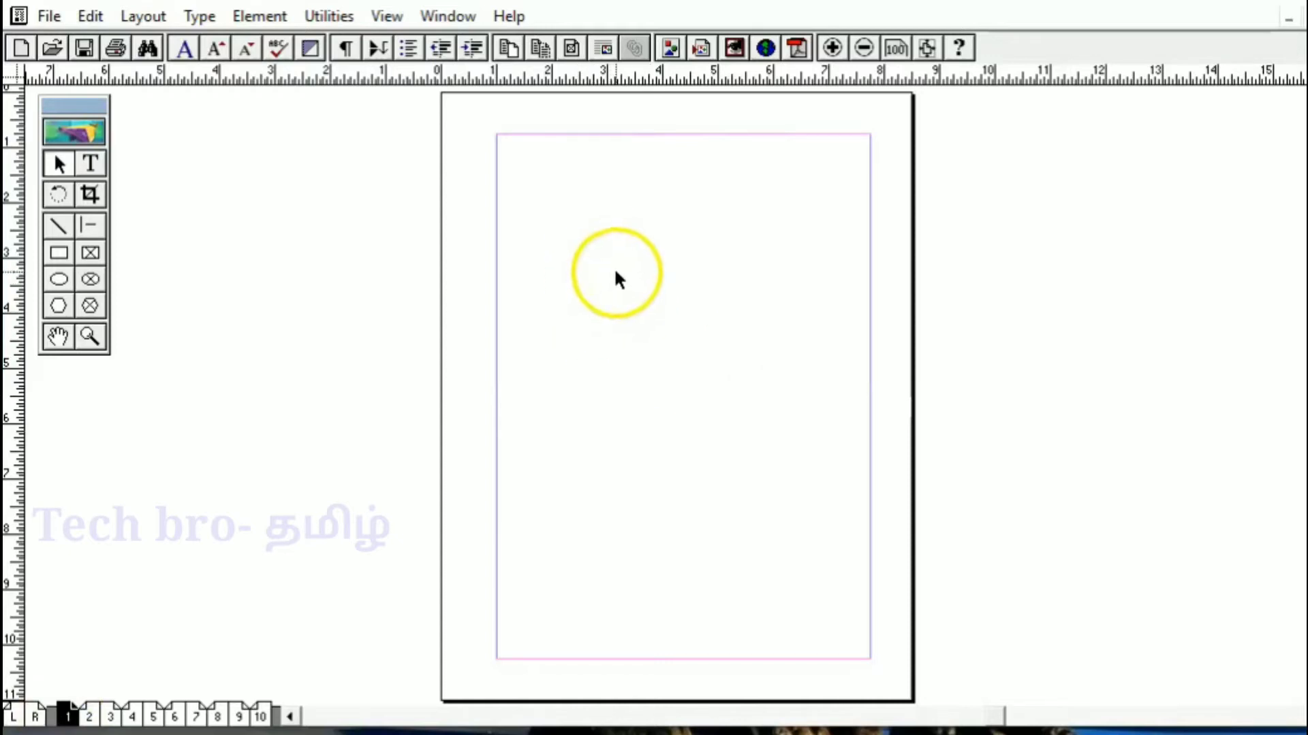
pyautogui.click(89, 715)
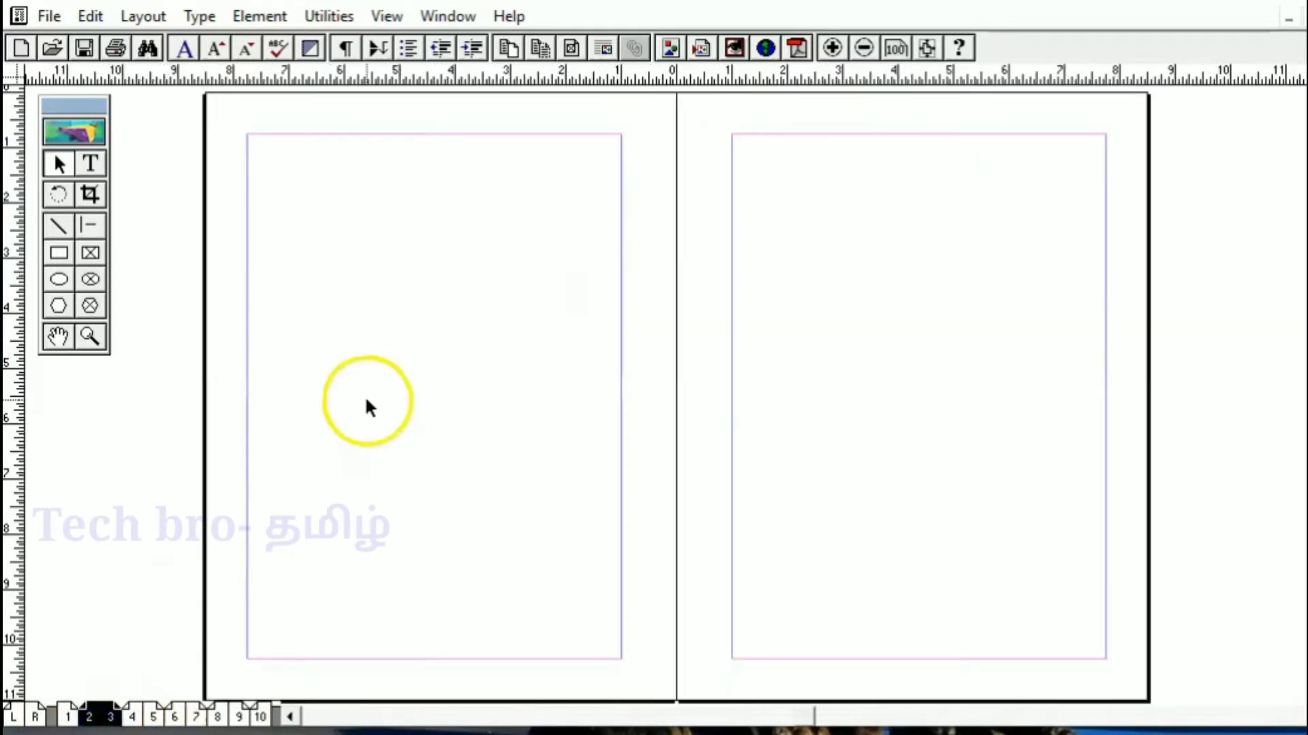
pyautogui.click(153, 716)
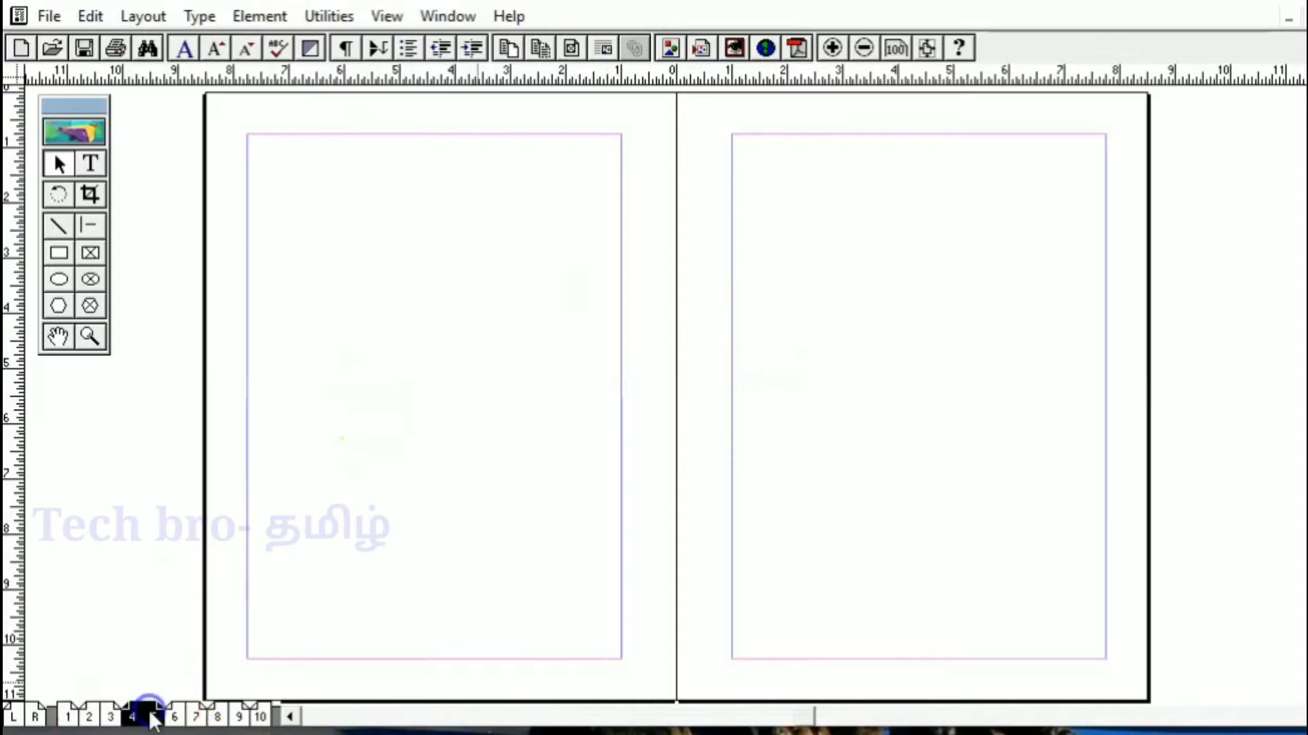
pyautogui.click(373, 320)
pyautogui.click(917, 208)
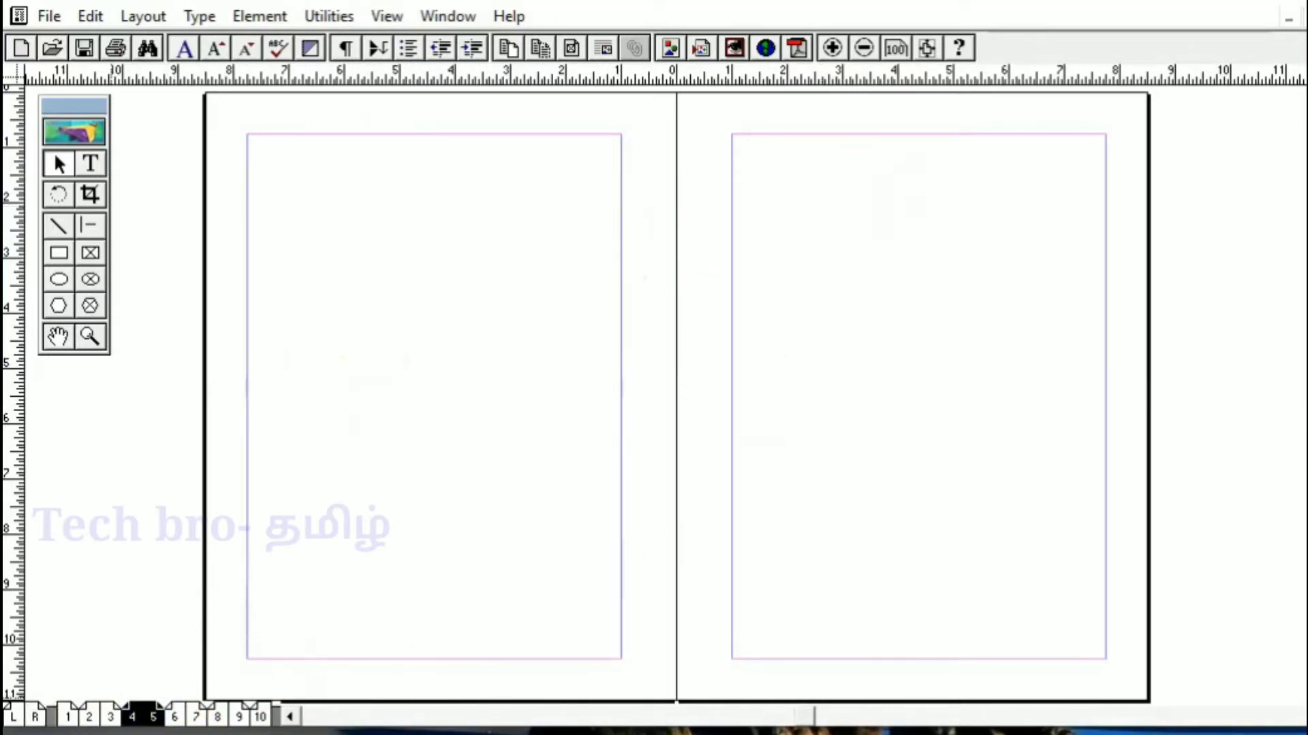
pyautogui.click(14, 717)
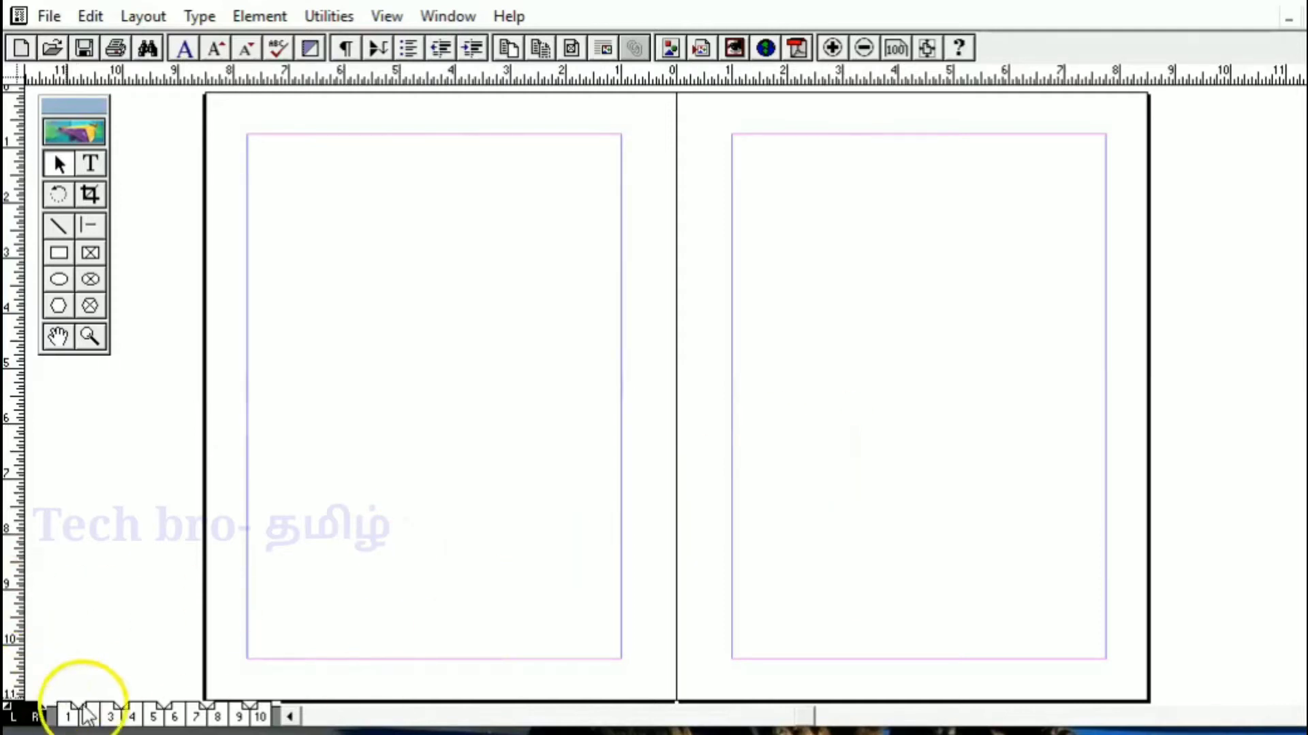
pyautogui.click(31, 719)
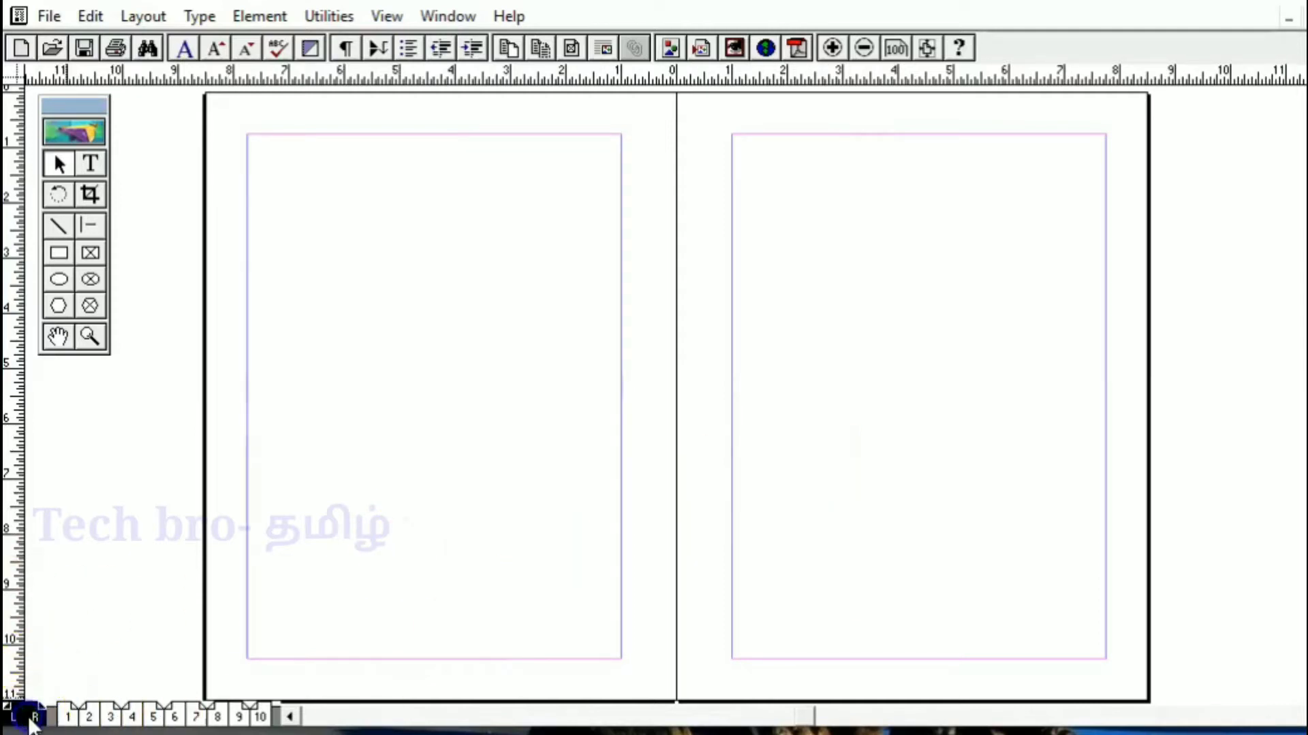
pyautogui.click(19, 720)
# Create a new one-page Letter publication with the Double-sided option turned off.
pyautogui.click(50, 17)
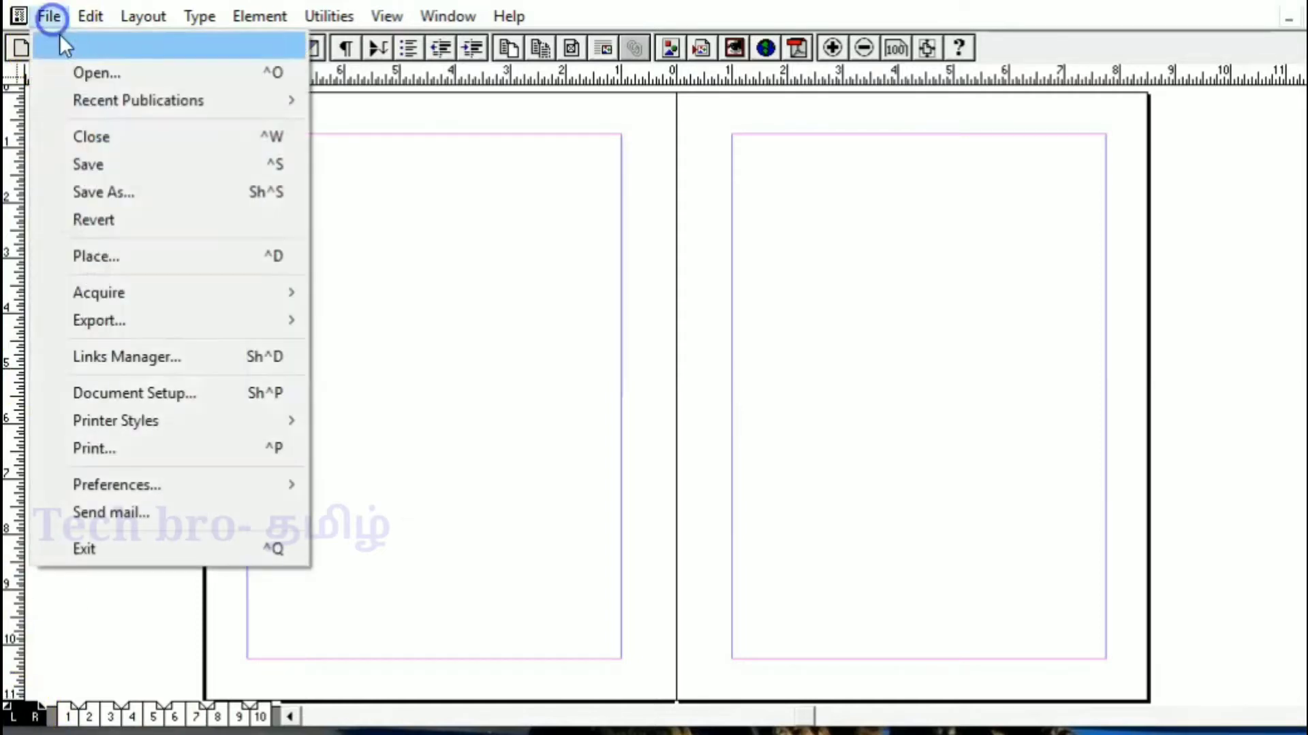
pyautogui.click(67, 42)
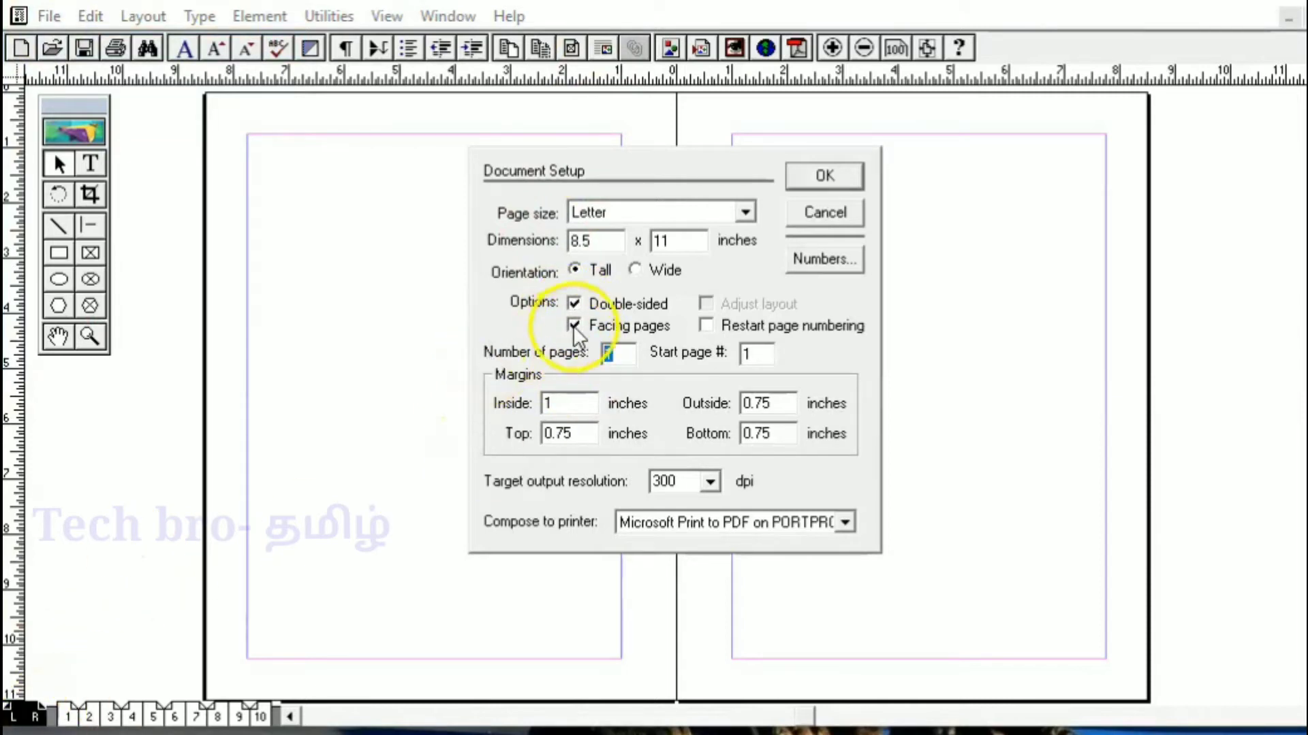
pyautogui.click(574, 304)
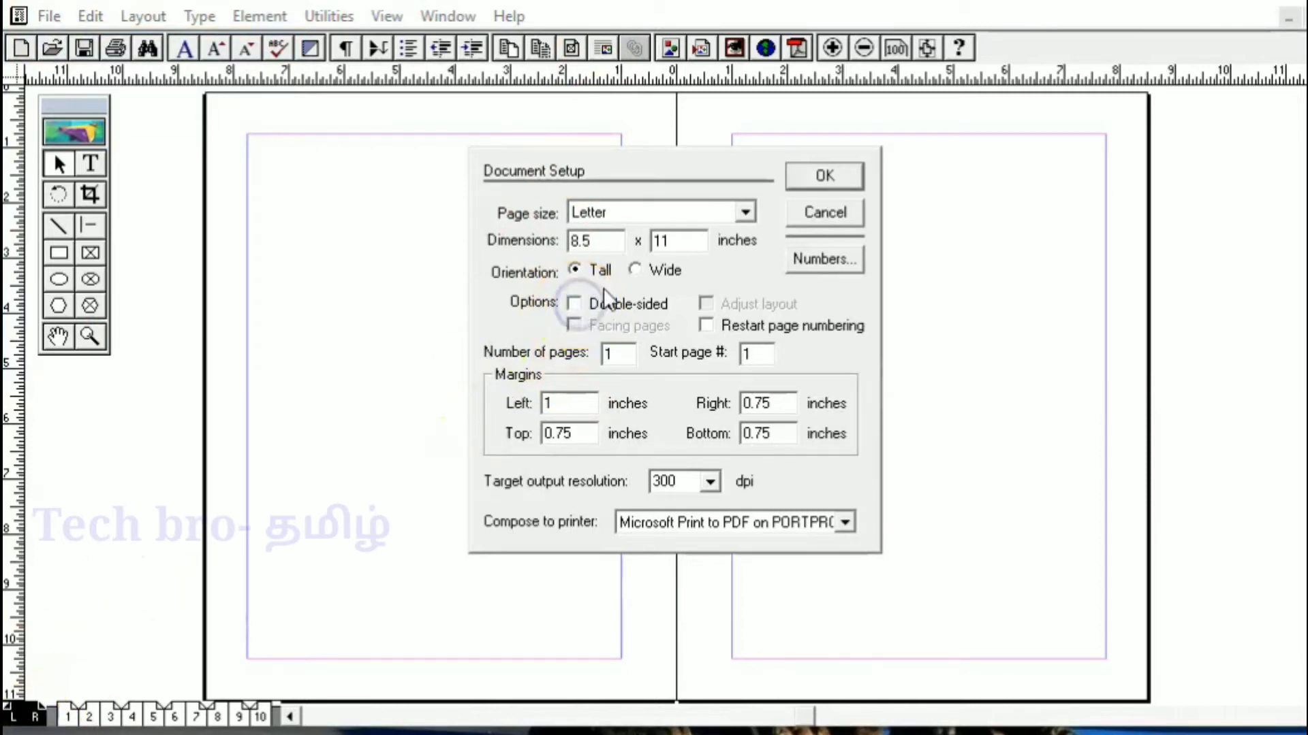
pyautogui.click(820, 176)
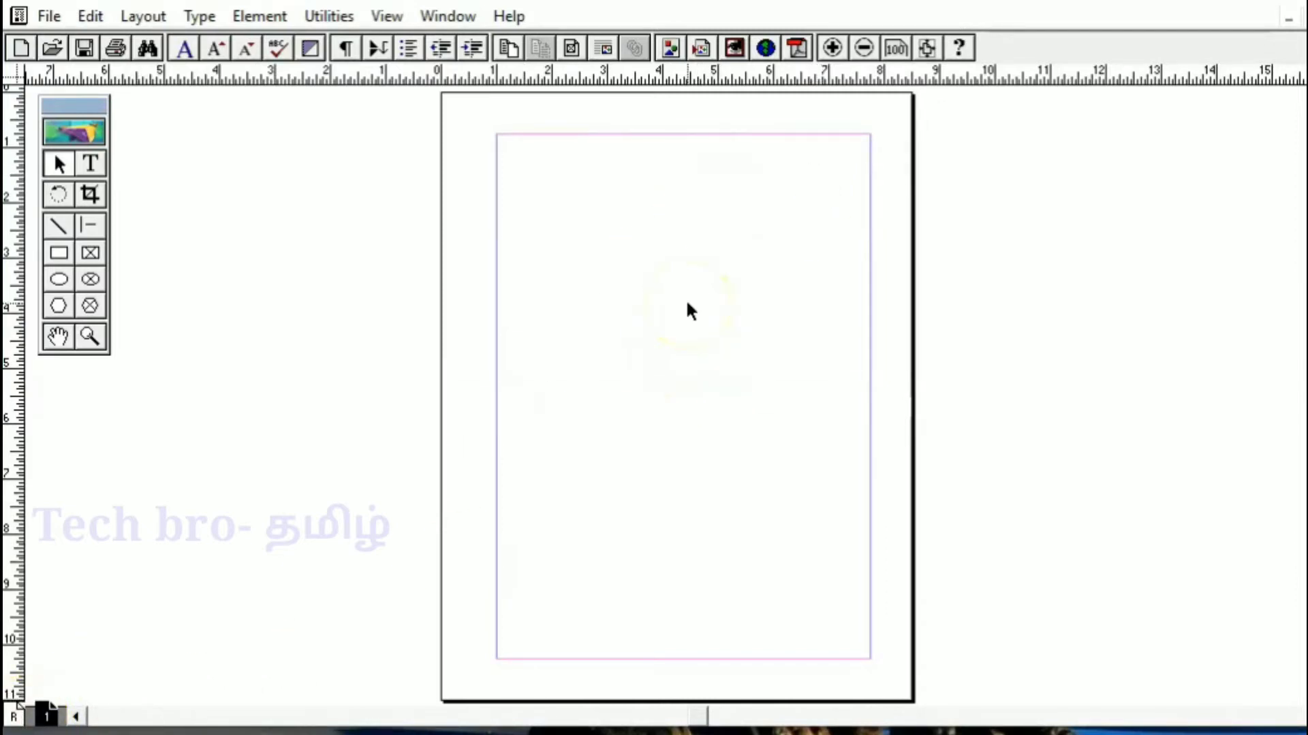
# Create a new one-page Letter publication with double-sided facing pages, and view its master pages before returning to page 1.
pyautogui.click(60, 16)
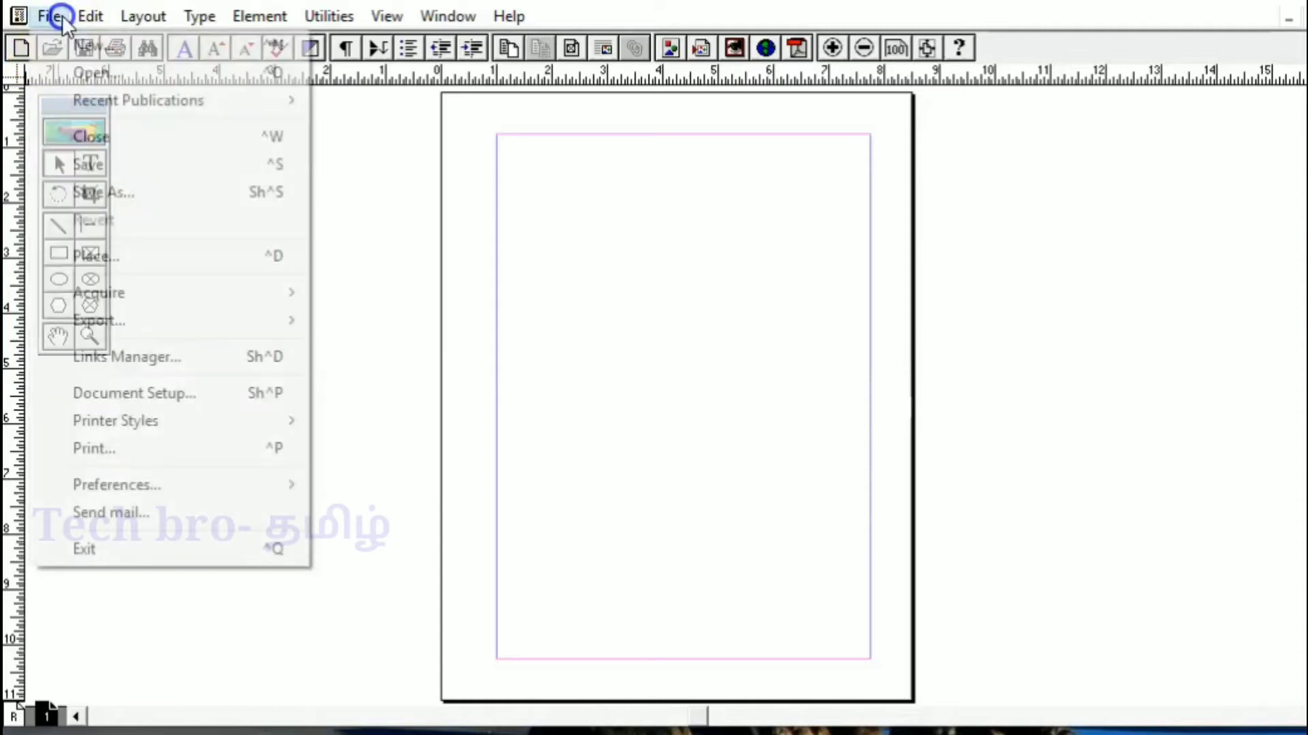
pyautogui.click(55, 46)
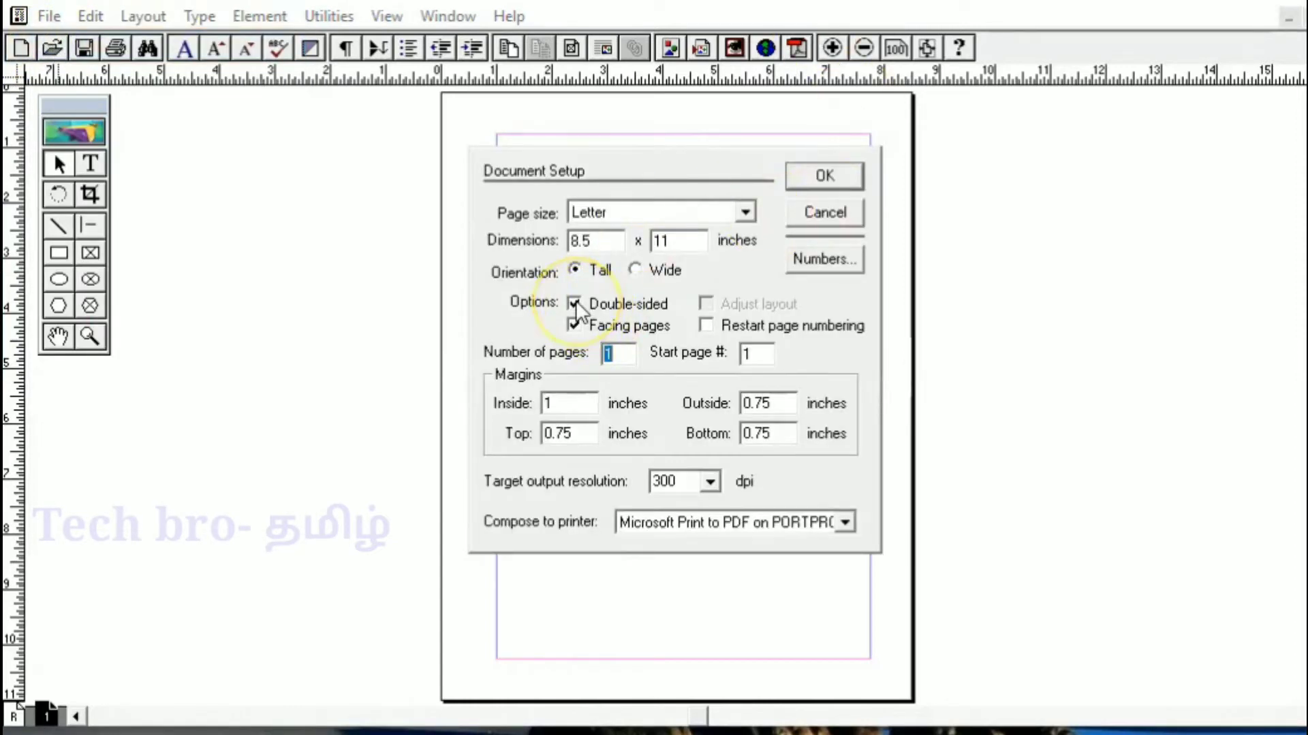
pyautogui.click(825, 176)
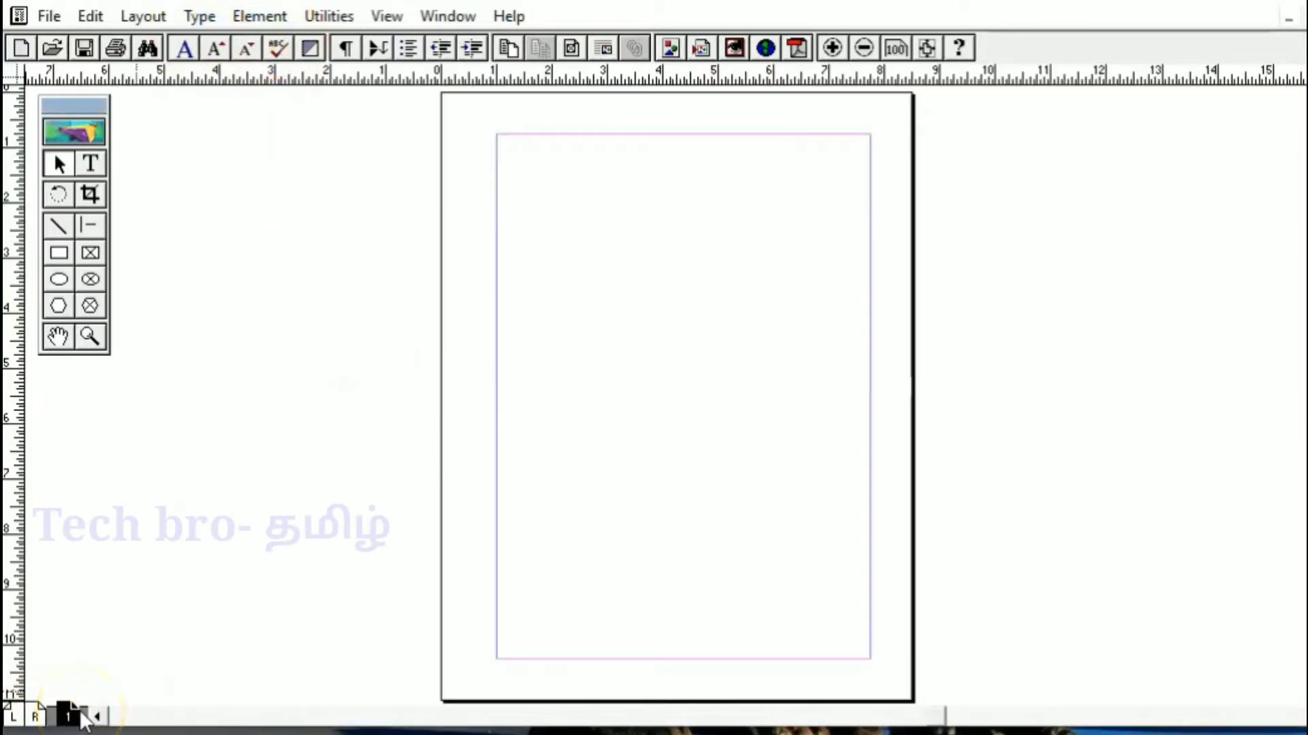
pyautogui.click(15, 718)
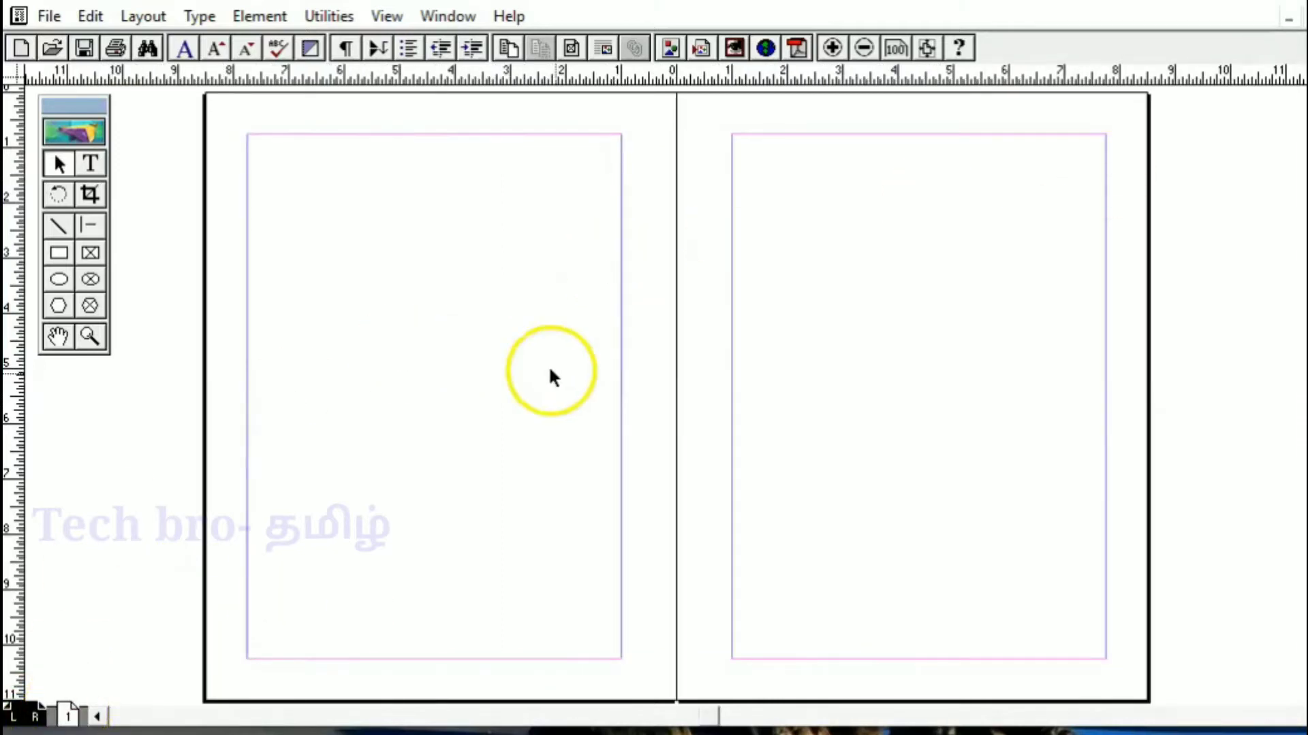
pyautogui.click(69, 716)
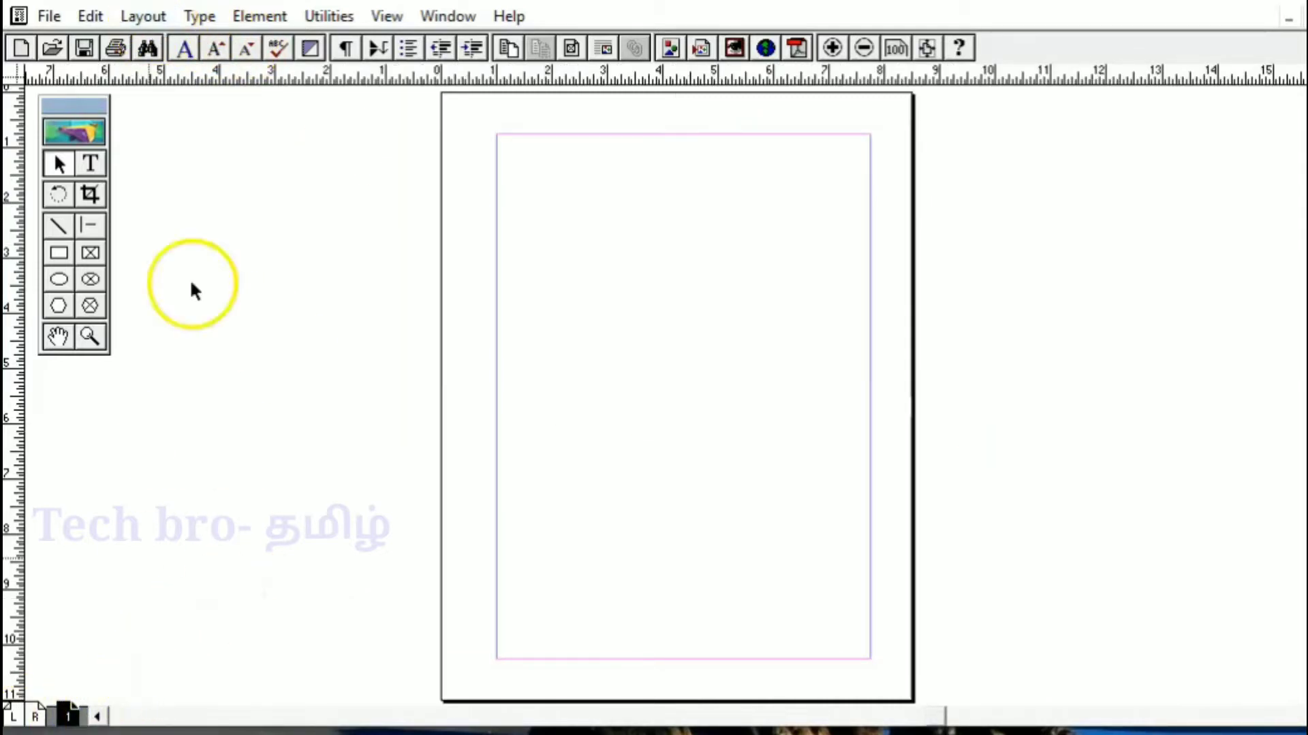
# Insert 9 pages after page 1 of the new double-sided publication, using the Document Master.
pyautogui.click(143, 17)
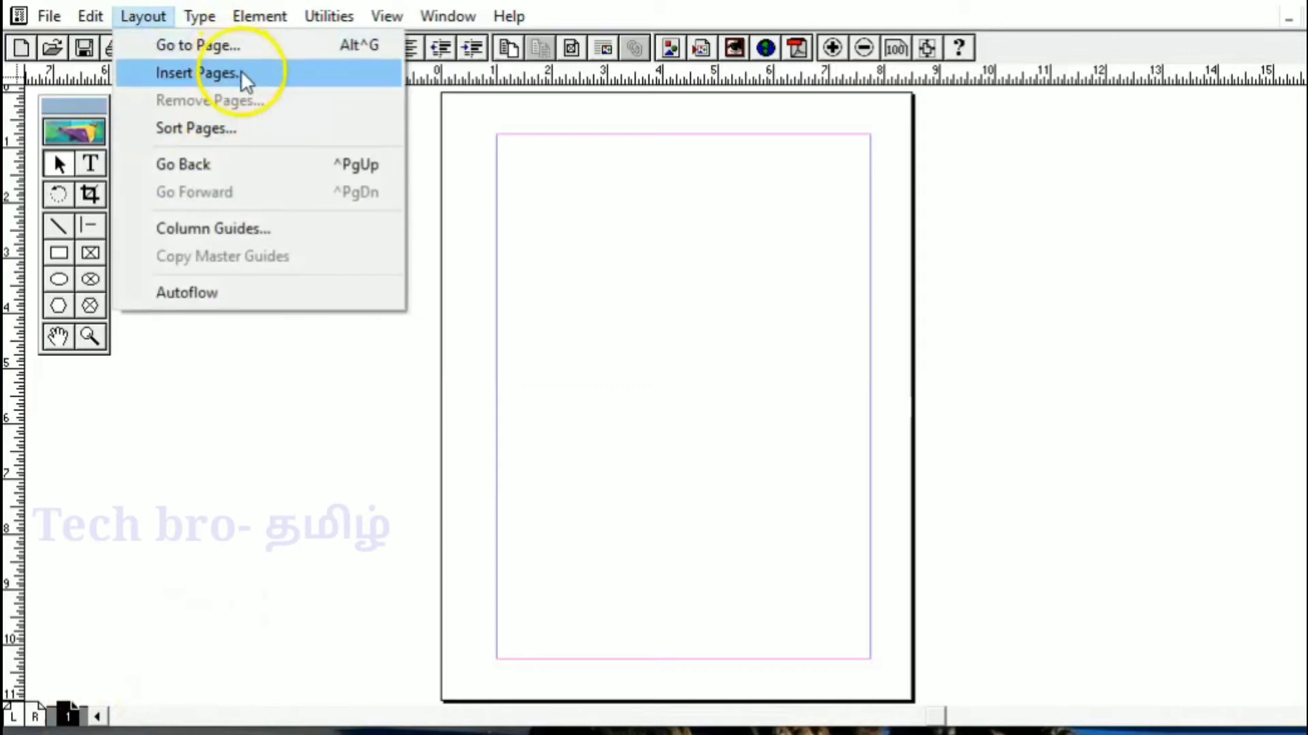
pyautogui.click(182, 75)
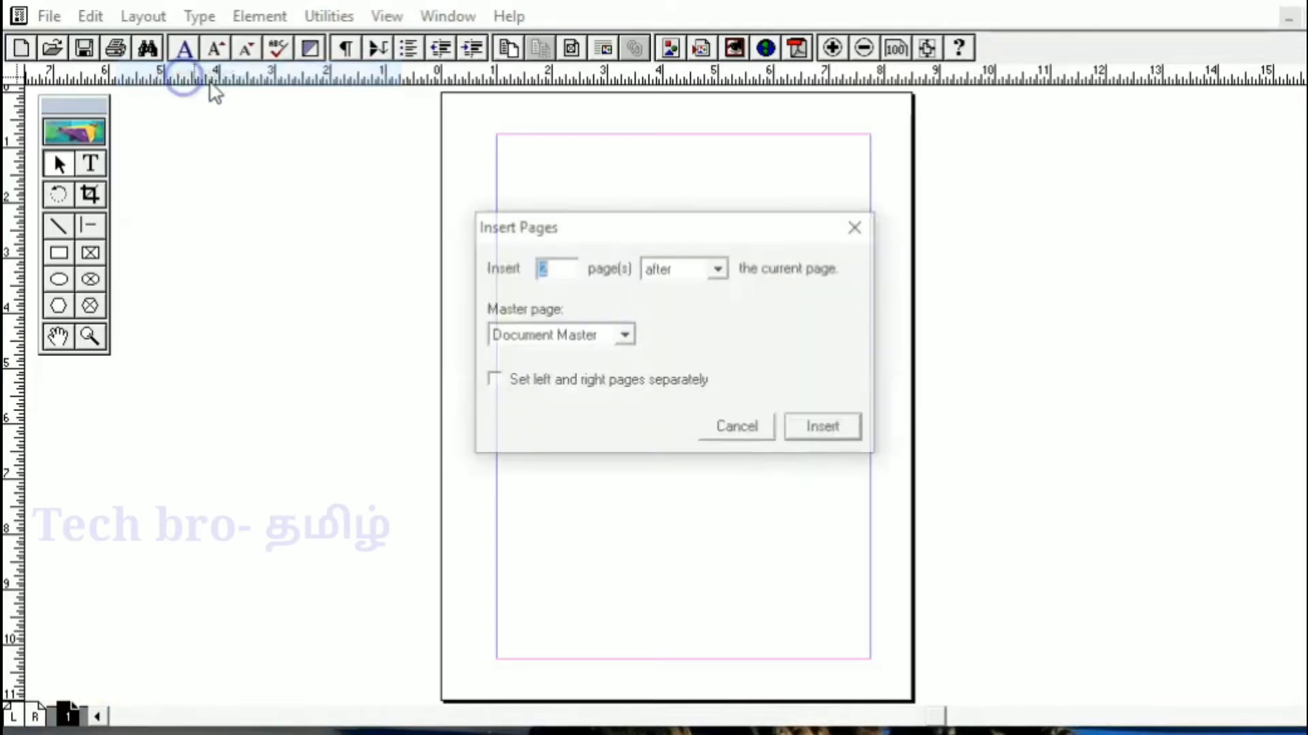
pyautogui.write('9')
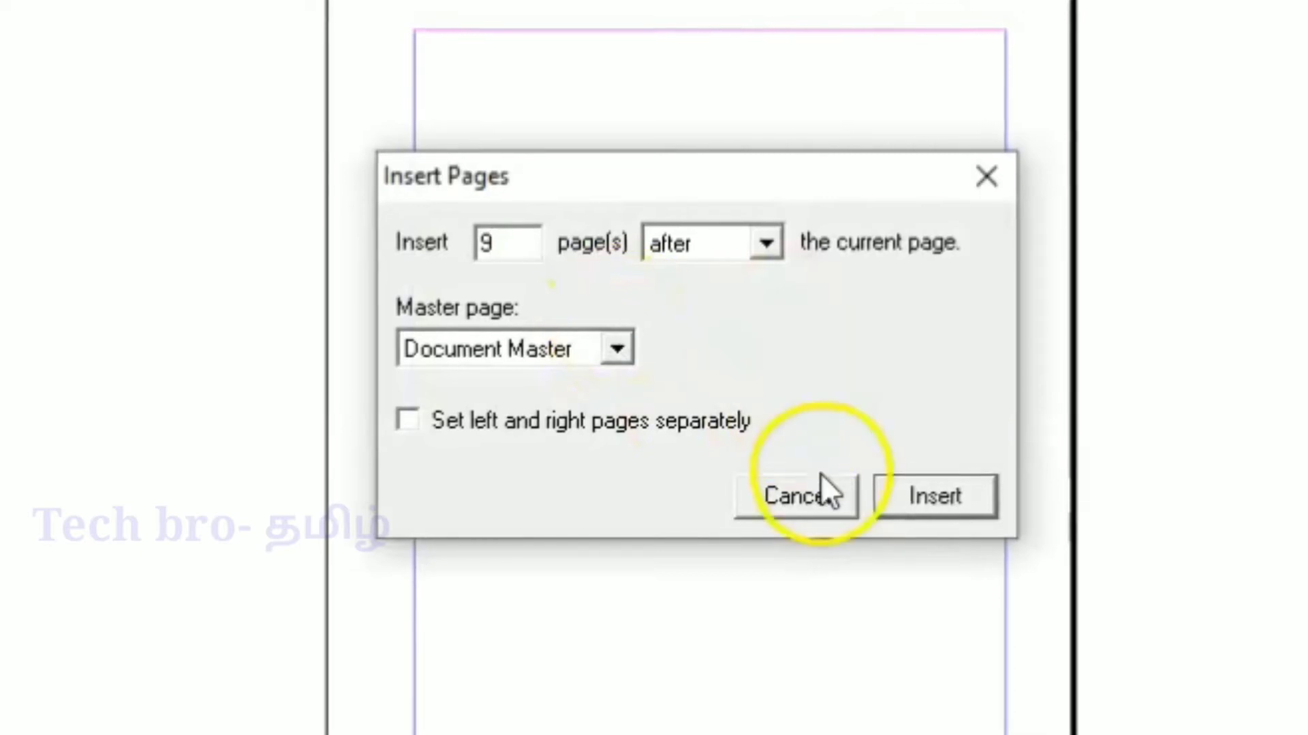
pyautogui.click(820, 428)
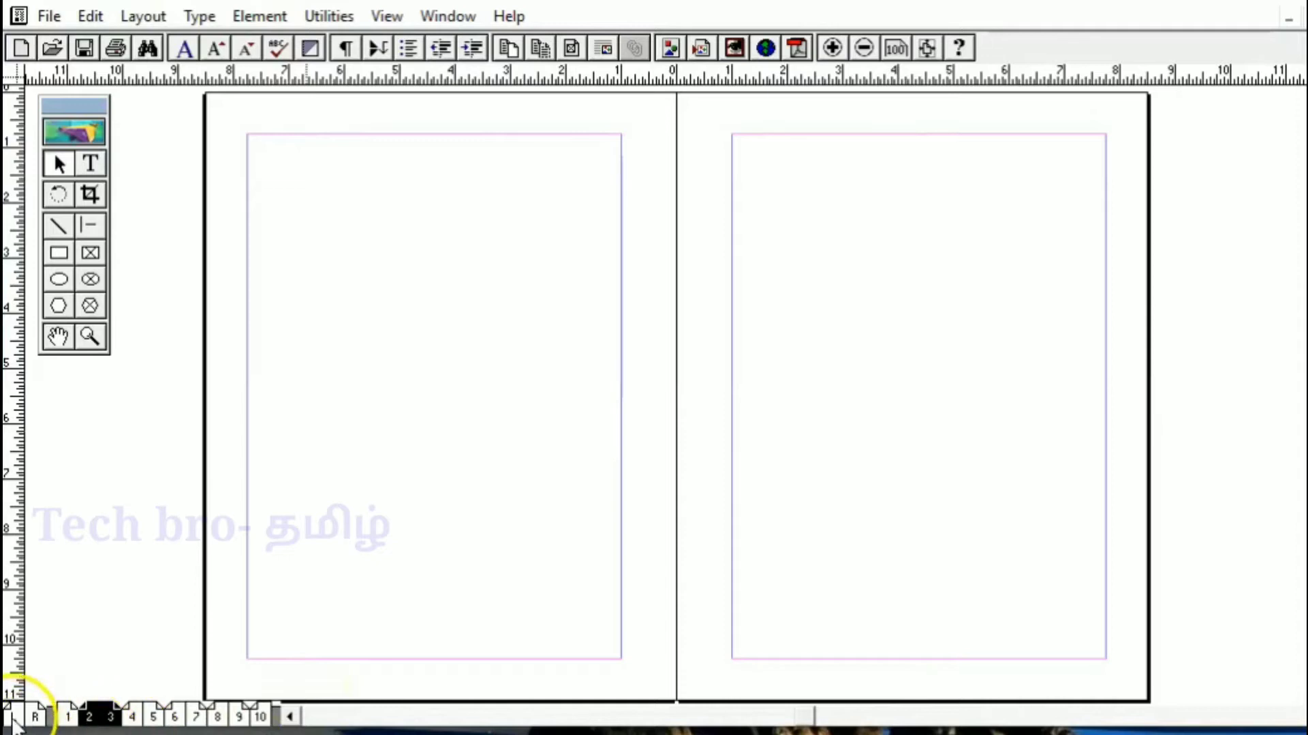
# Open the left and right master pages and enter the text TAMILNADU on the left master page.
pyautogui.click(15, 719)
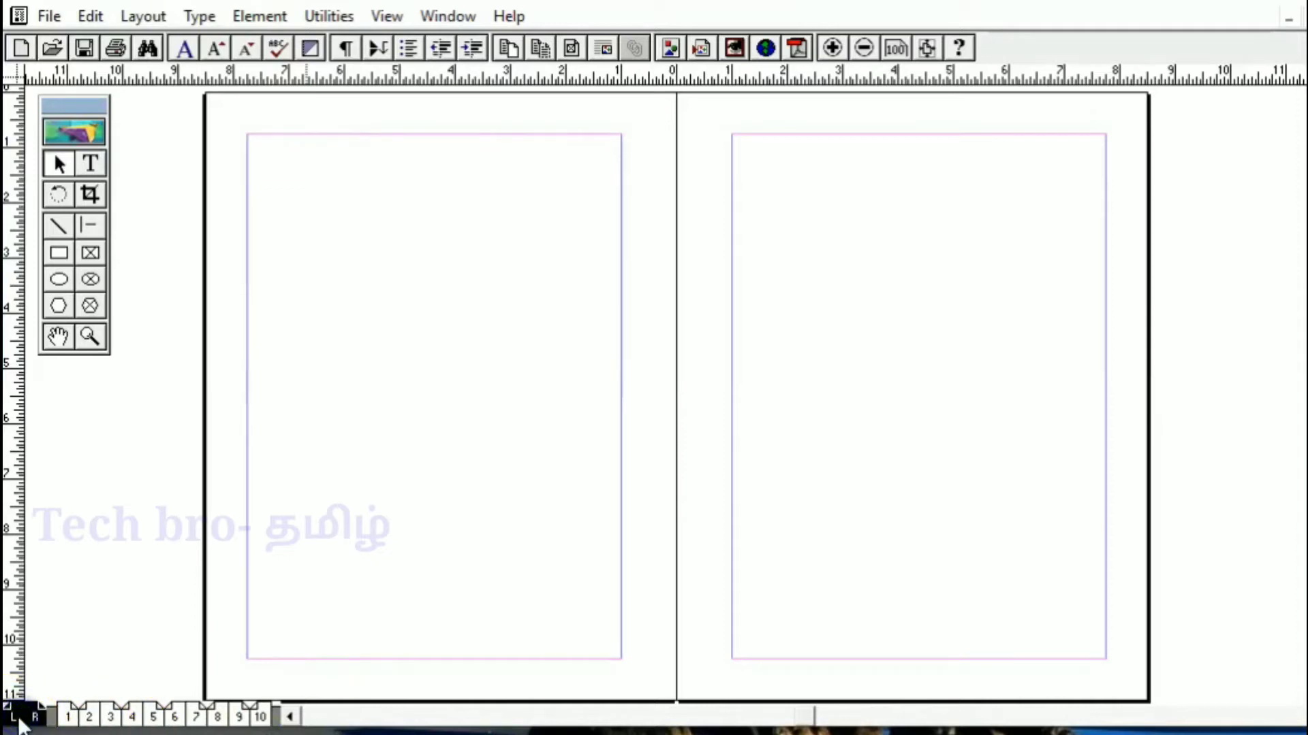
pyautogui.click(318, 377)
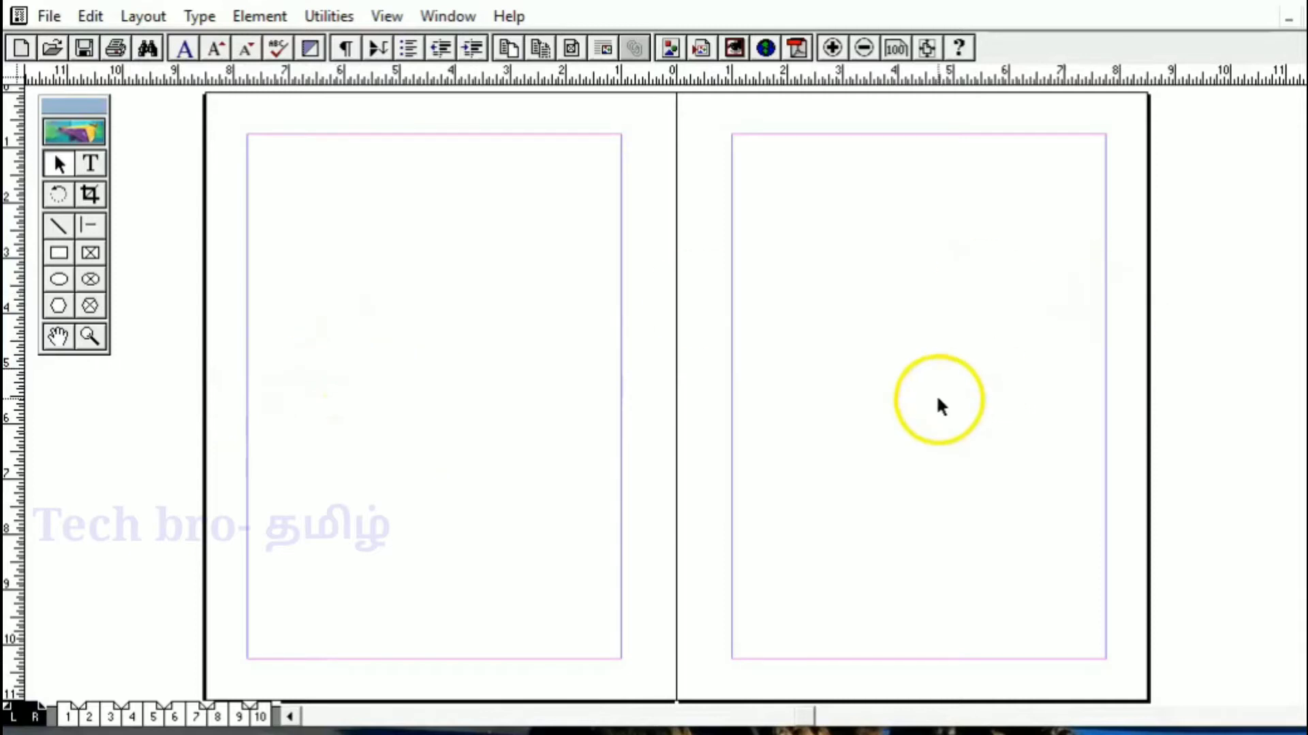
pyautogui.click(90, 167)
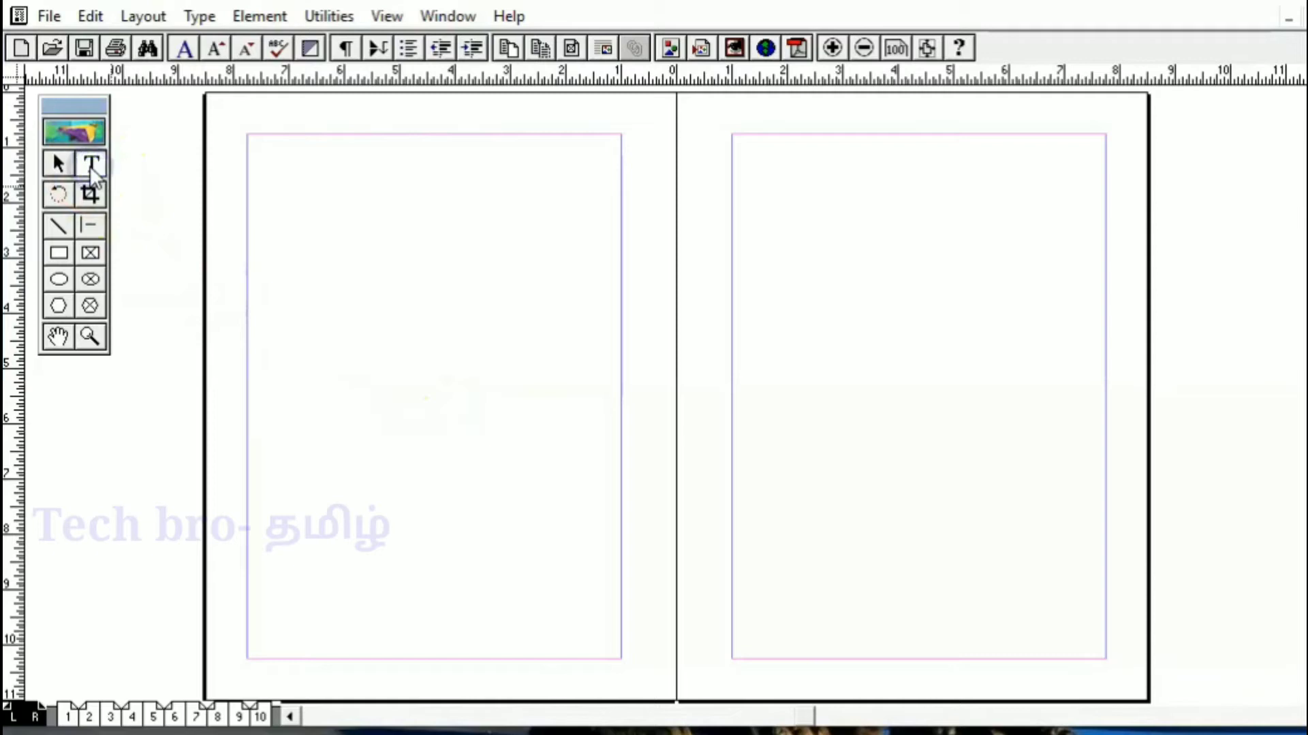
pyautogui.click(337, 264)
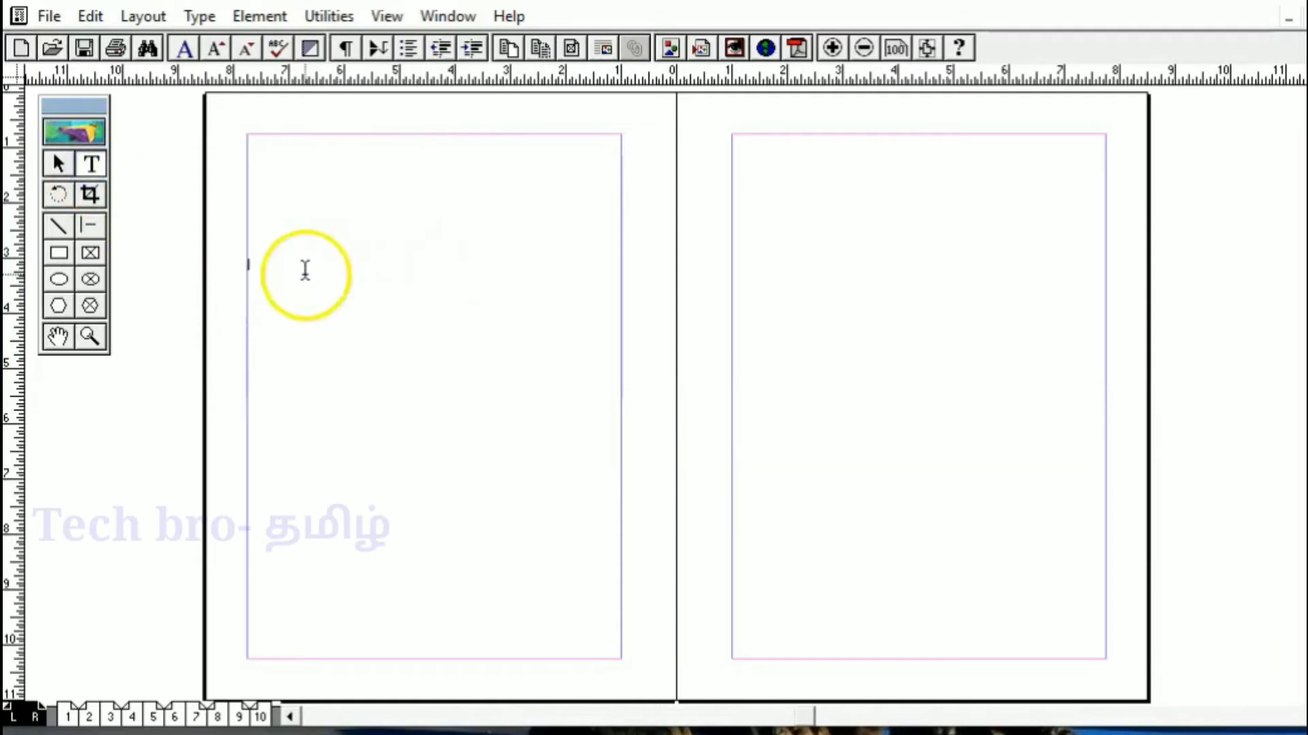
pyautogui.moveTo(281, 272); pyautogui.dragTo(230, 272)
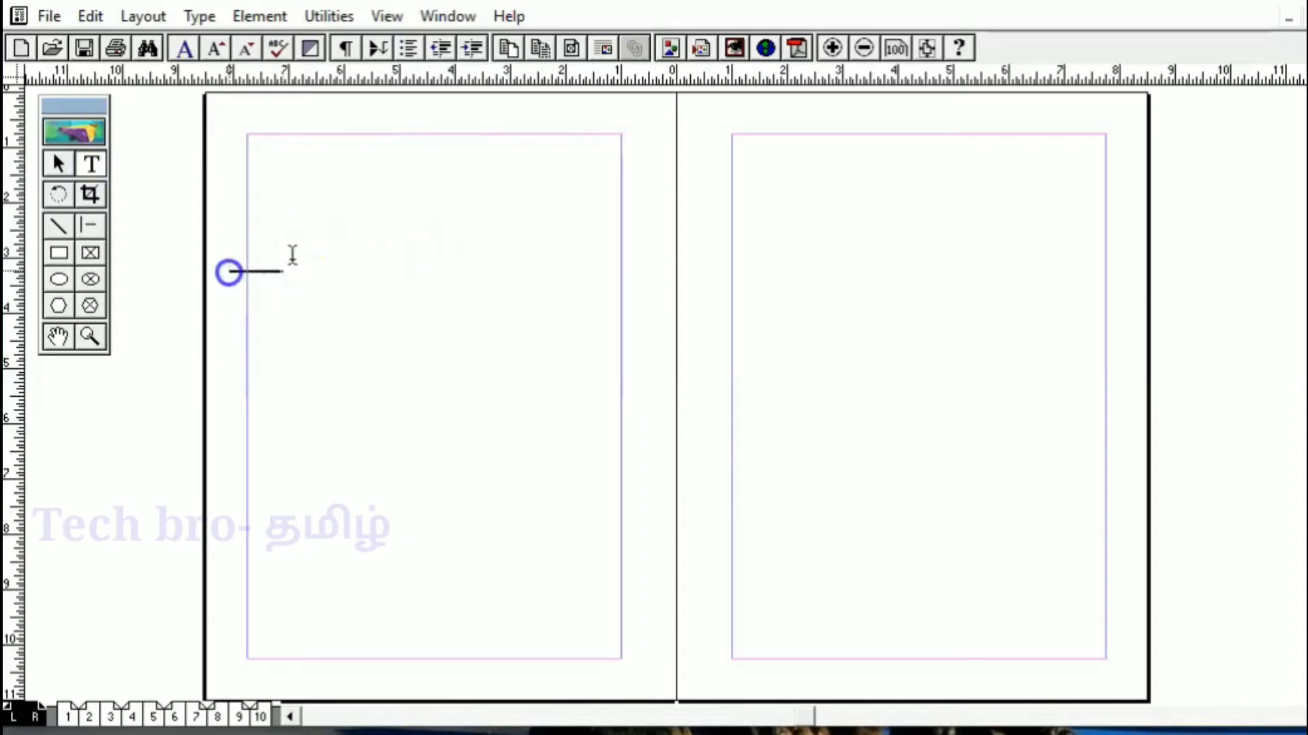
pyautogui.click(331, 264)
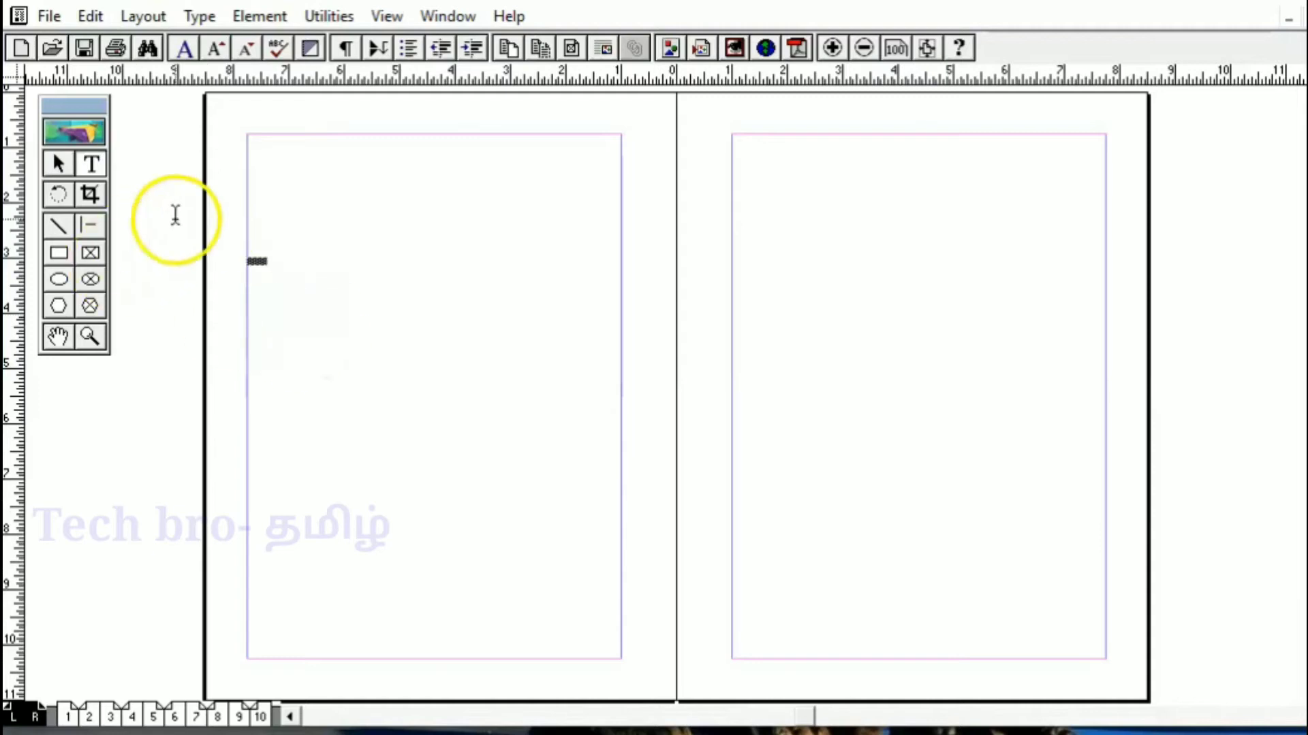
pyautogui.click(302, 257)
# Set the size of the TAMILNADU text on the left master page to 48 points.
pyautogui.moveTo(211, 257); pyautogui.dragTo(252, 263)
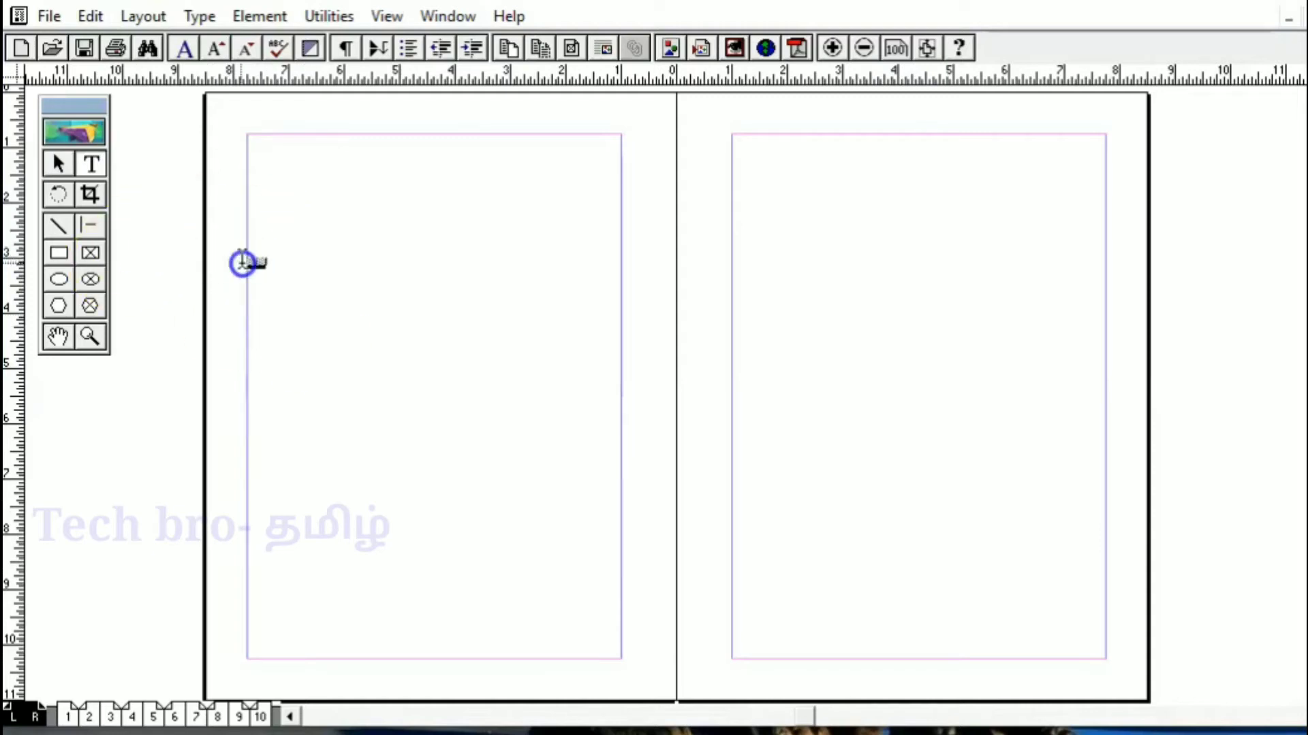
pyautogui.click(198, 17)
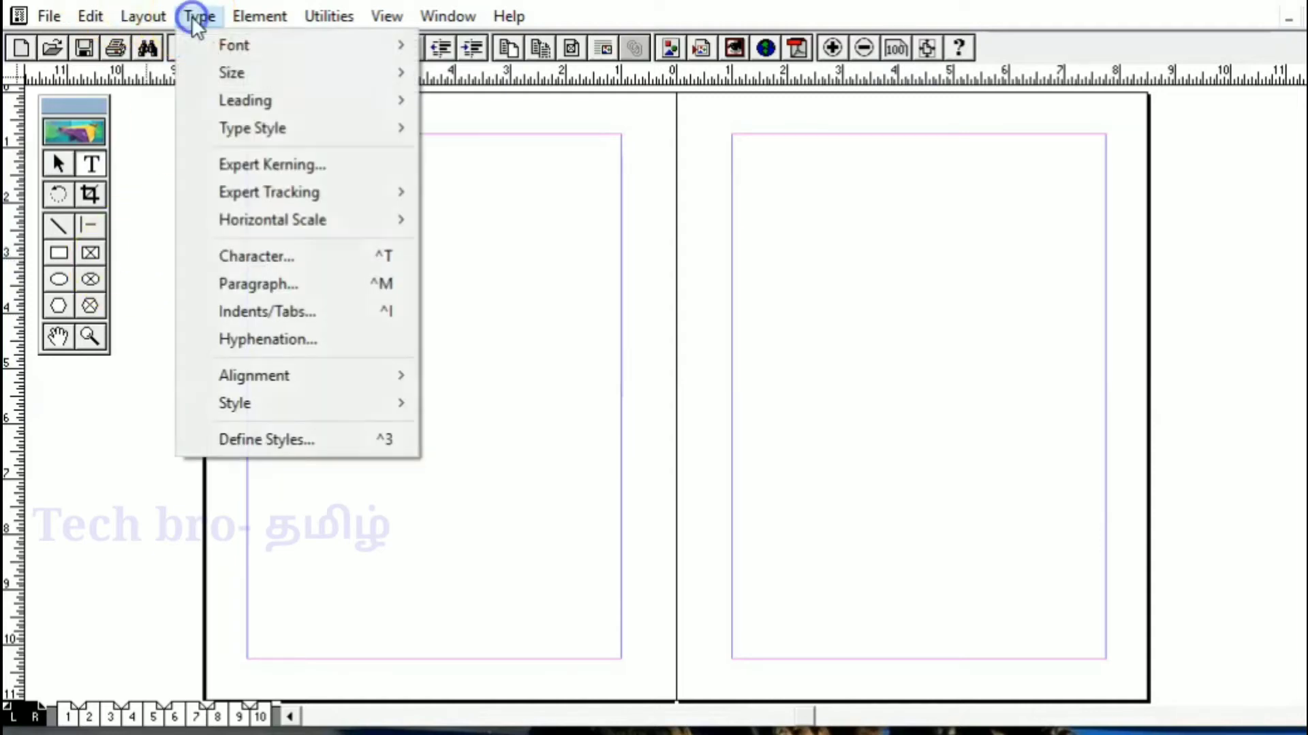
pyautogui.moveTo(230, 72)
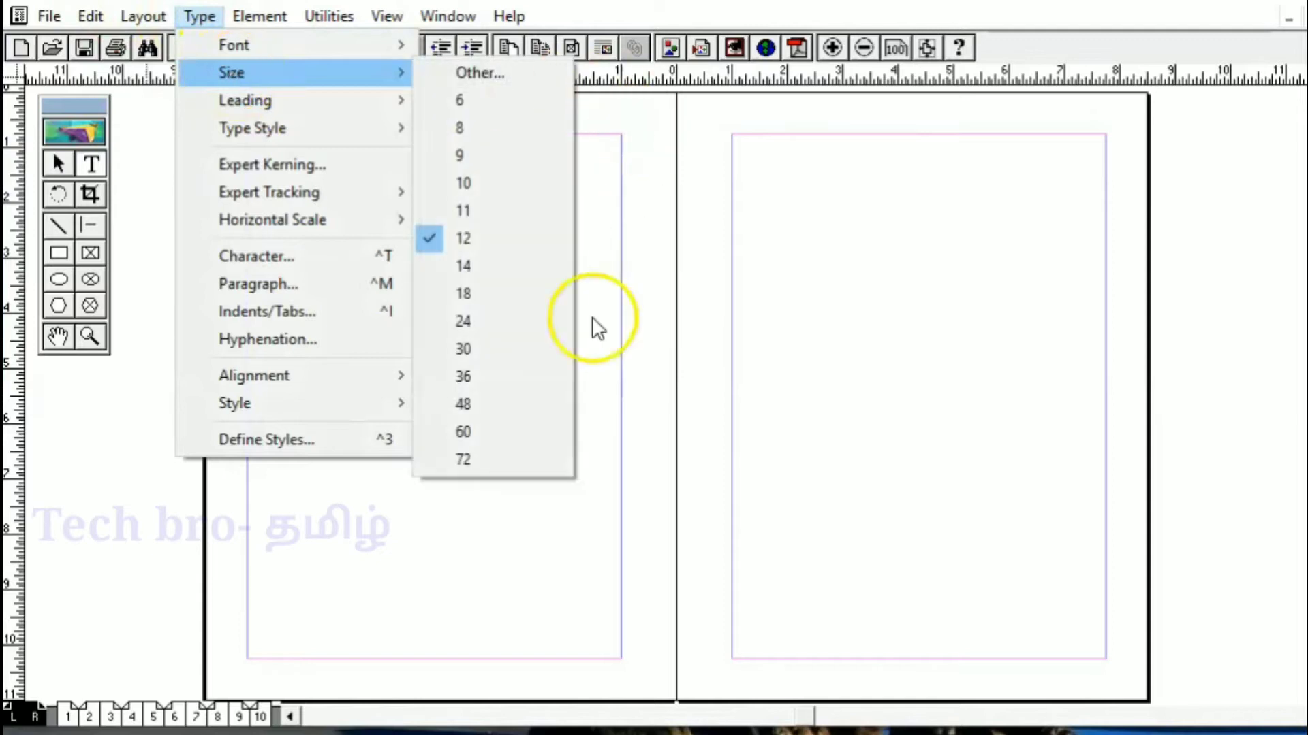
pyautogui.click(504, 404)
pyautogui.click(311, 286)
pyautogui.click(327, 280)
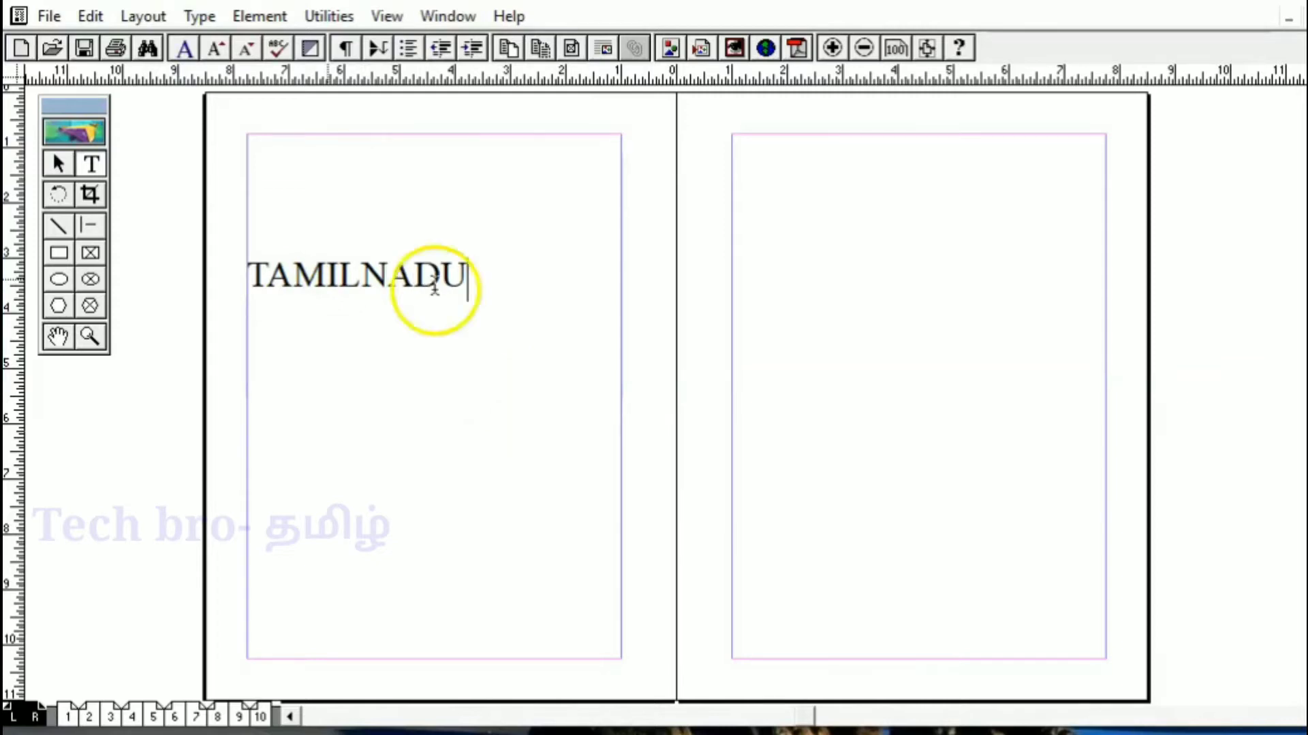
# Enter the text CHENNAI on the right master page, level with the left master's text.
pyautogui.click(773, 275)
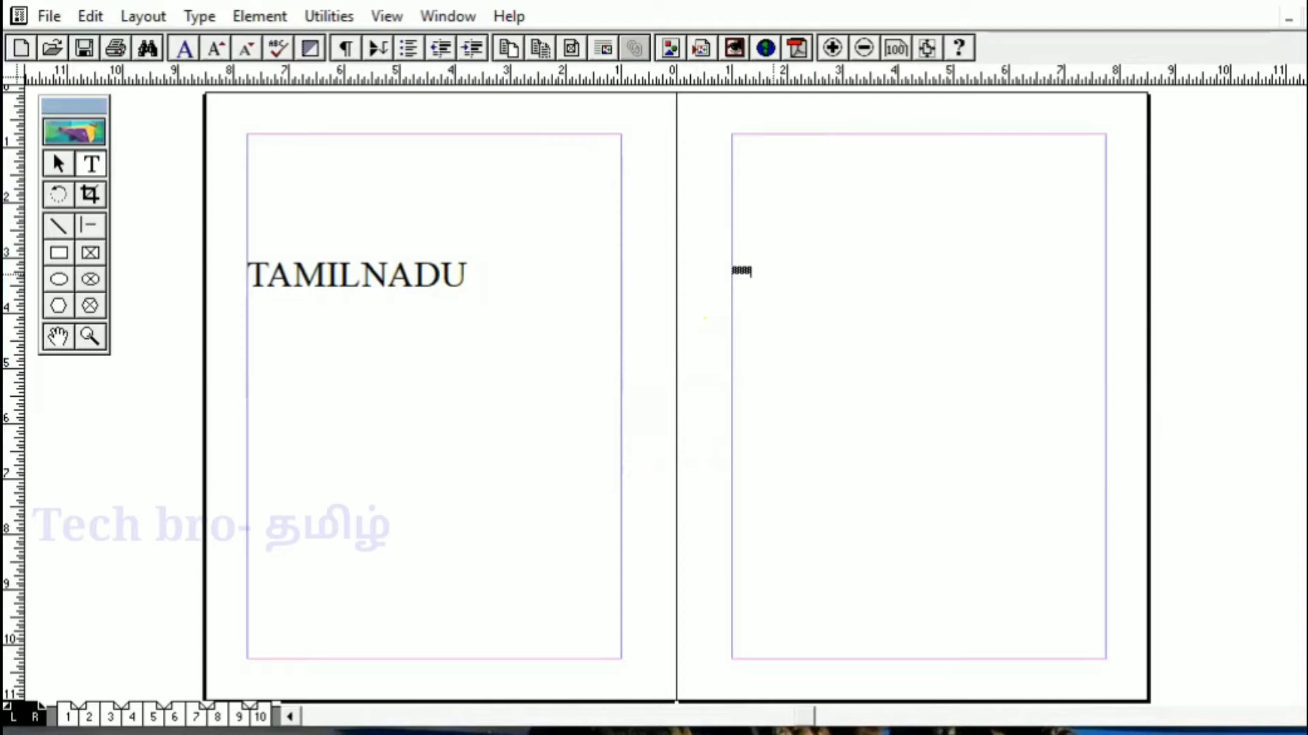
pyautogui.write('888888888')
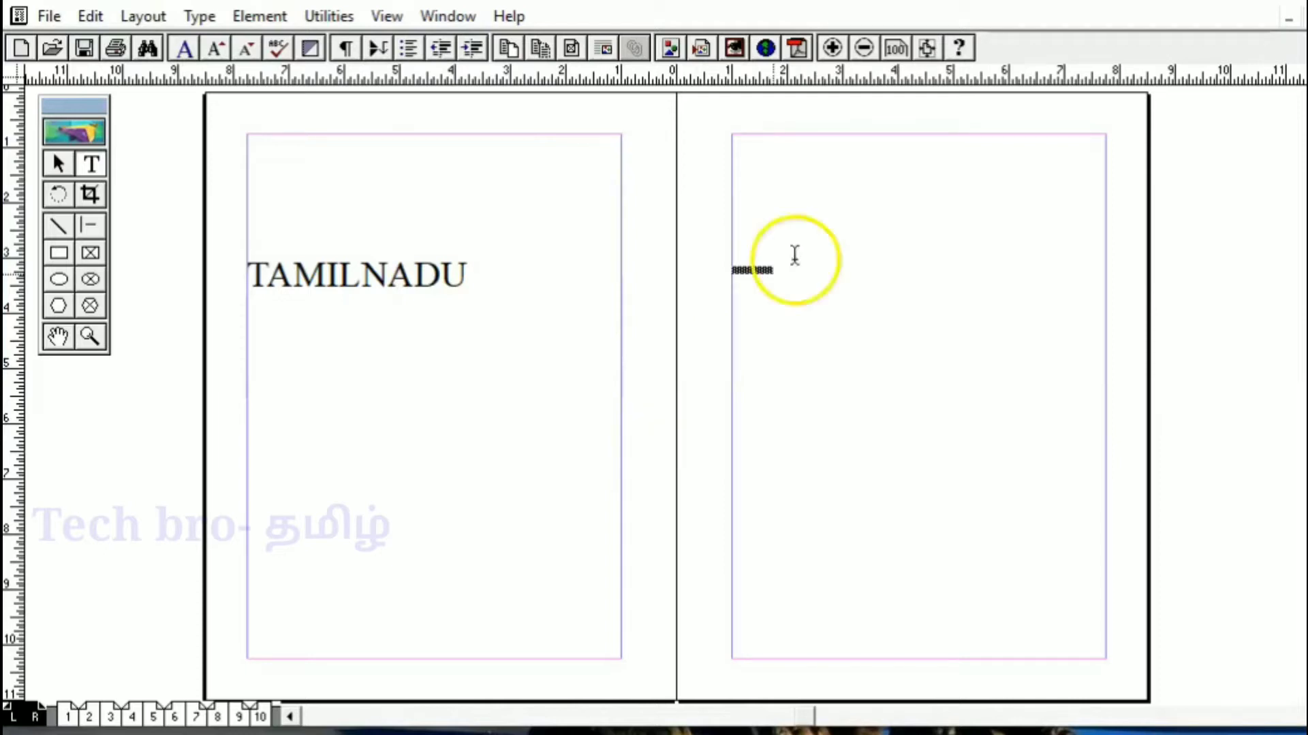
pyautogui.write('8')
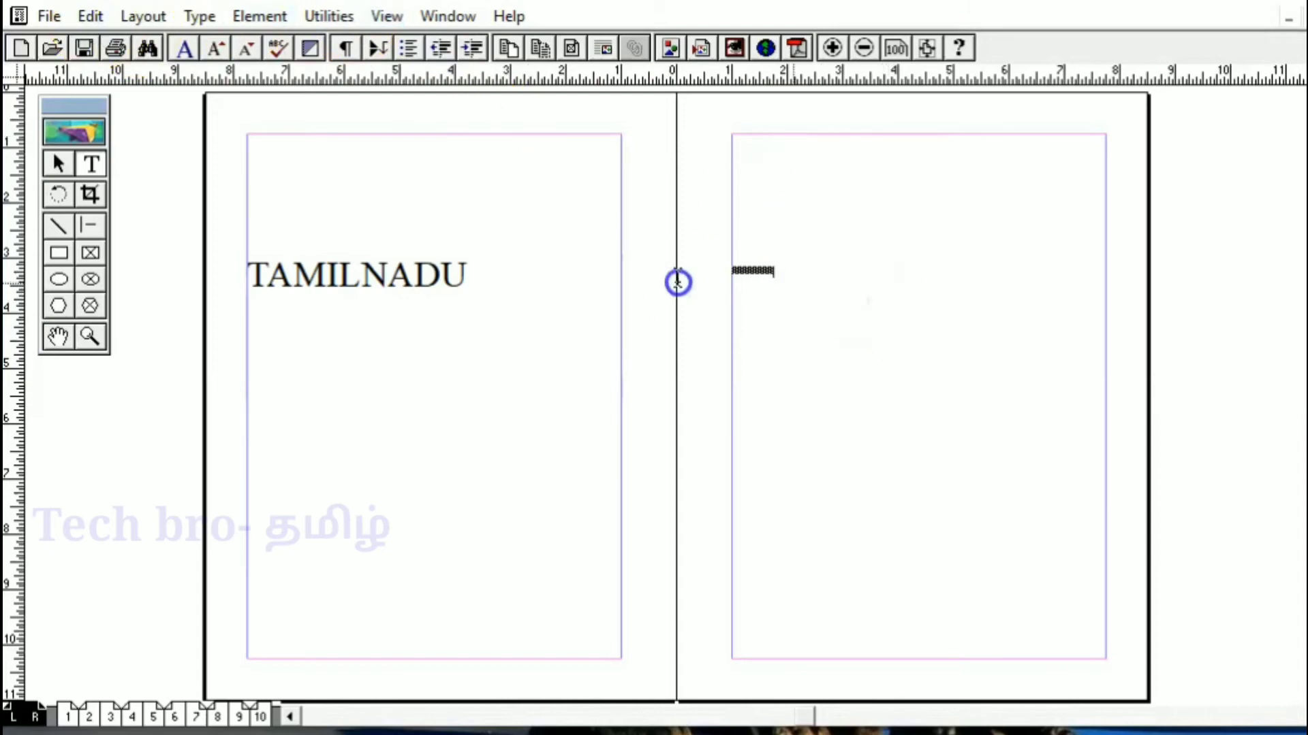
# Set the size of the CHENNAI text on the right master page to 36 points.
pyautogui.moveTo(677, 280); pyautogui.dragTo(775, 270)
pyautogui.click(199, 16)
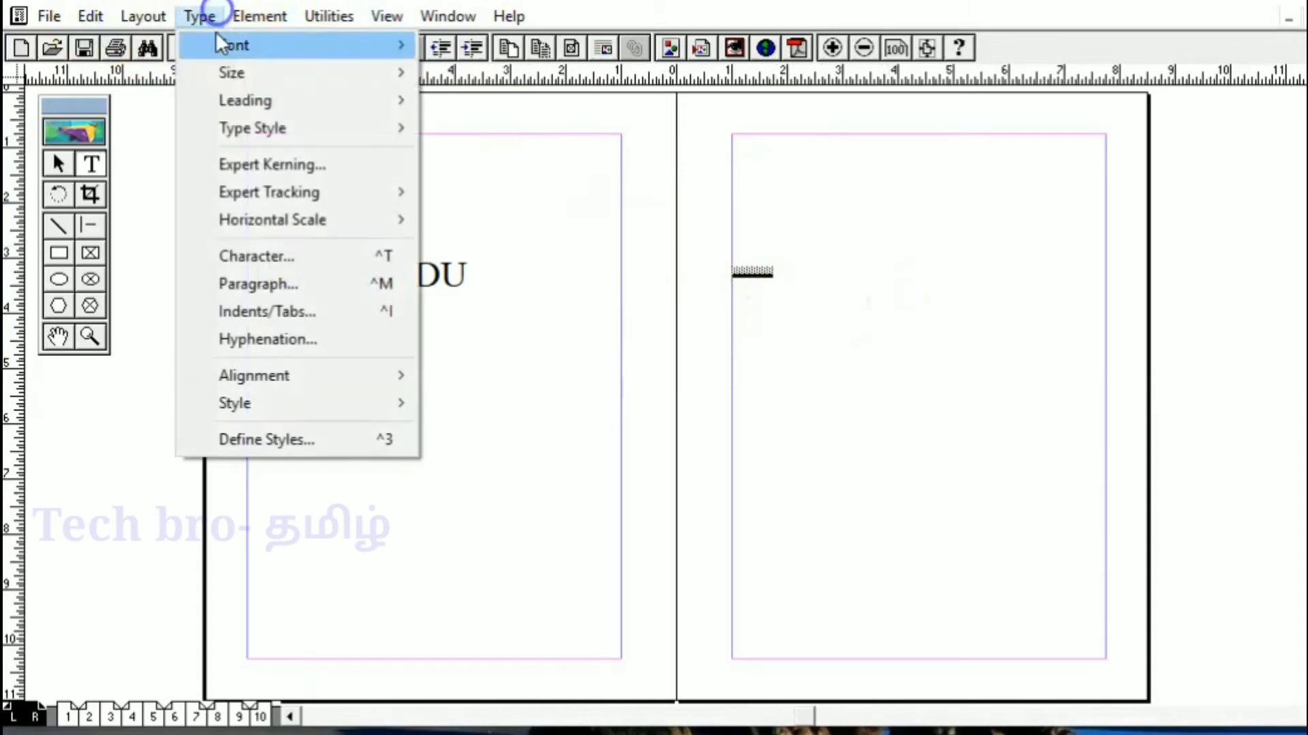
pyautogui.moveTo(337, 71)
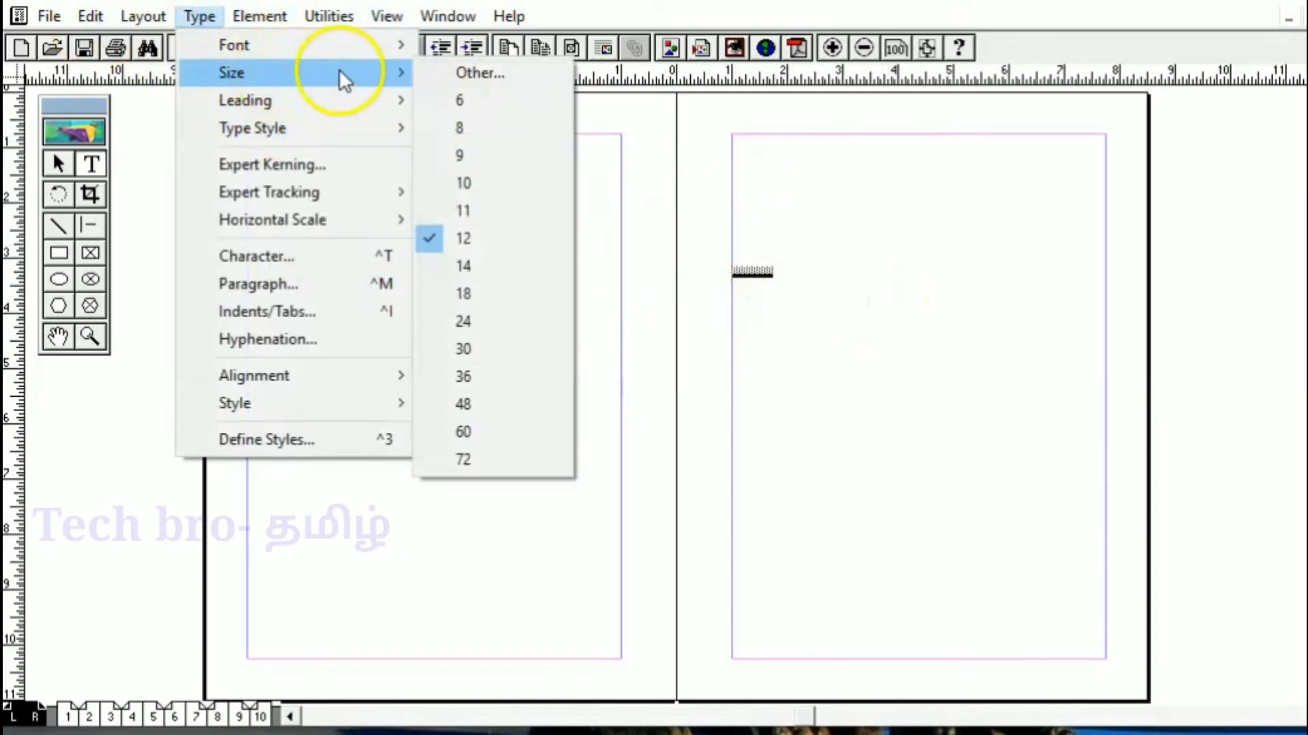
pyautogui.click(472, 377)
pyautogui.click(868, 304)
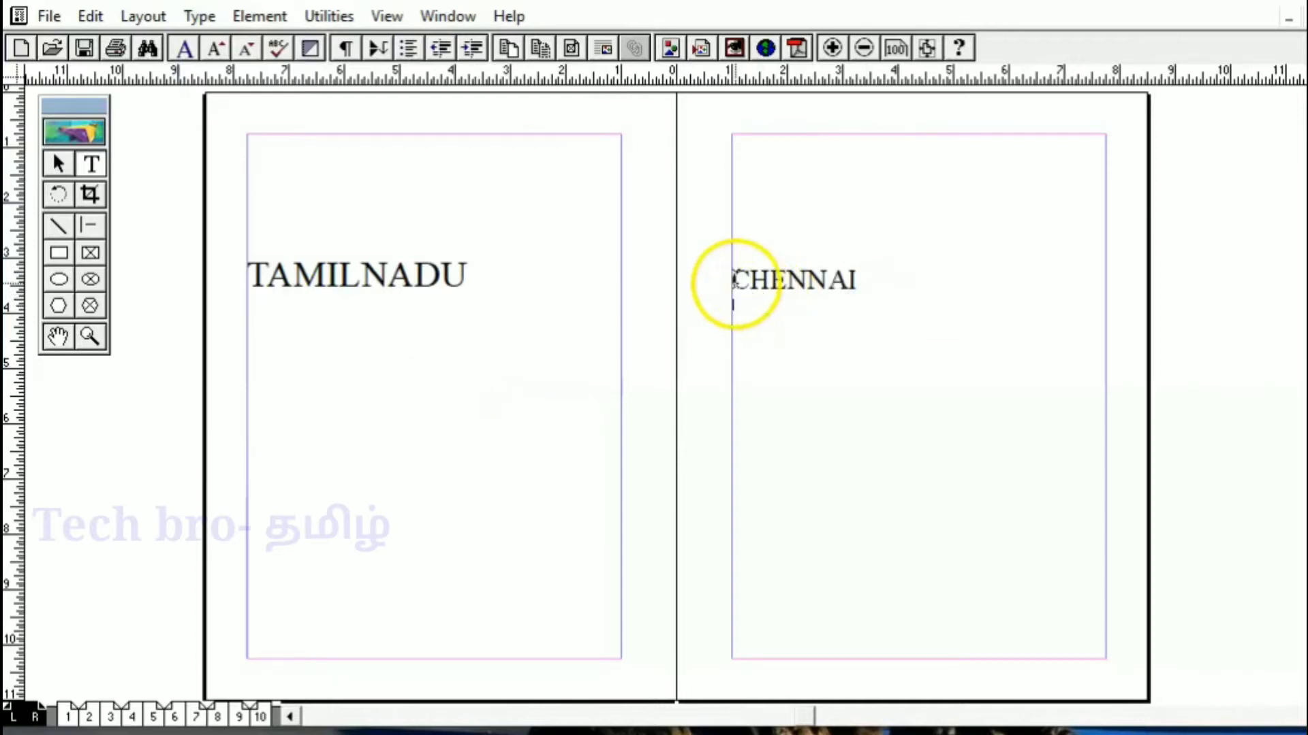
# Compare the text on both master pages with page 1 and the 2–3 and 4–5 spreads, and return to the master pages.
pyautogui.click(440, 298)
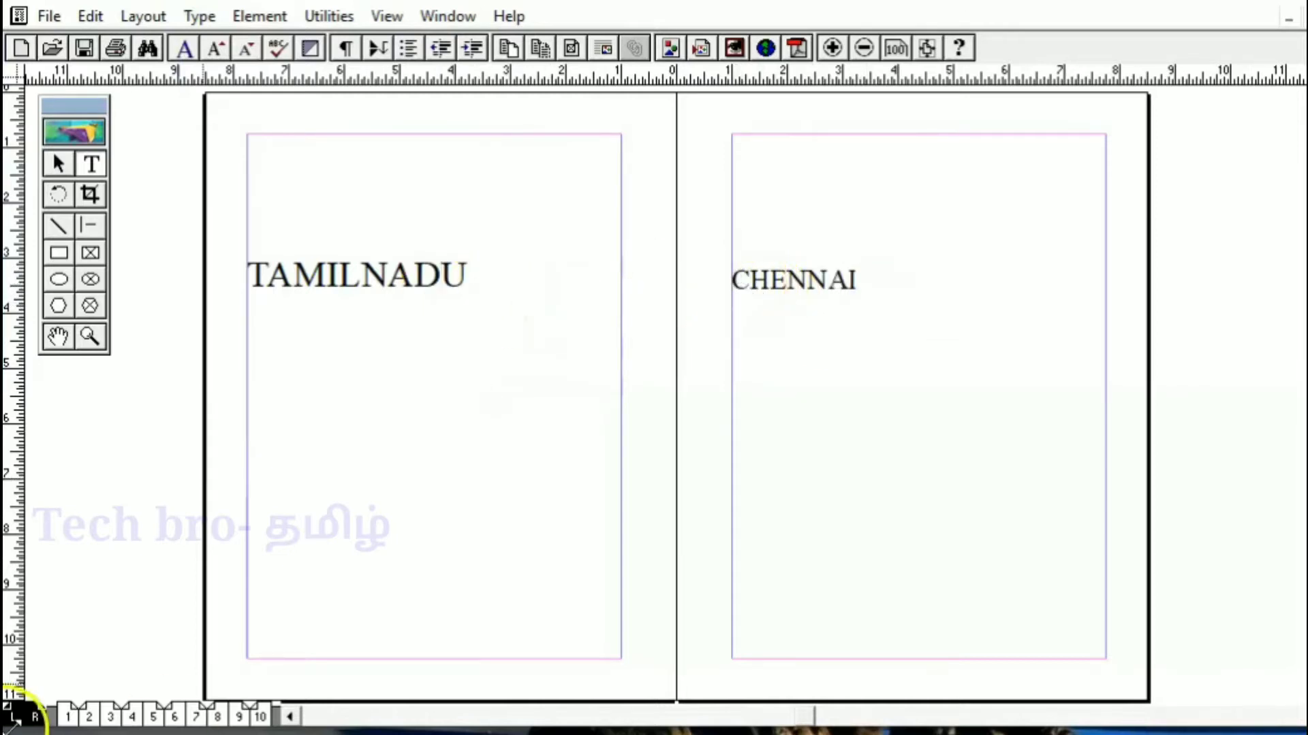
pyautogui.moveTo(248, 279); pyautogui.dragTo(326, 286)
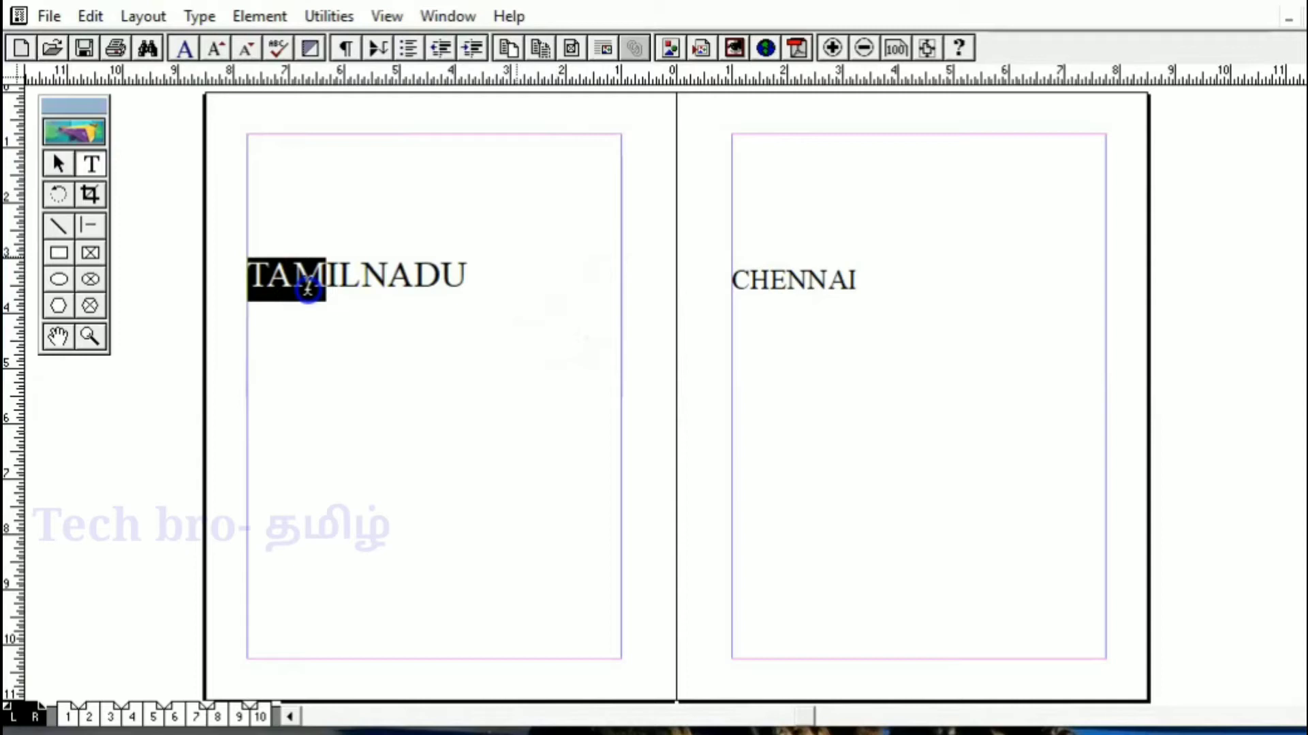
pyautogui.click(885, 286)
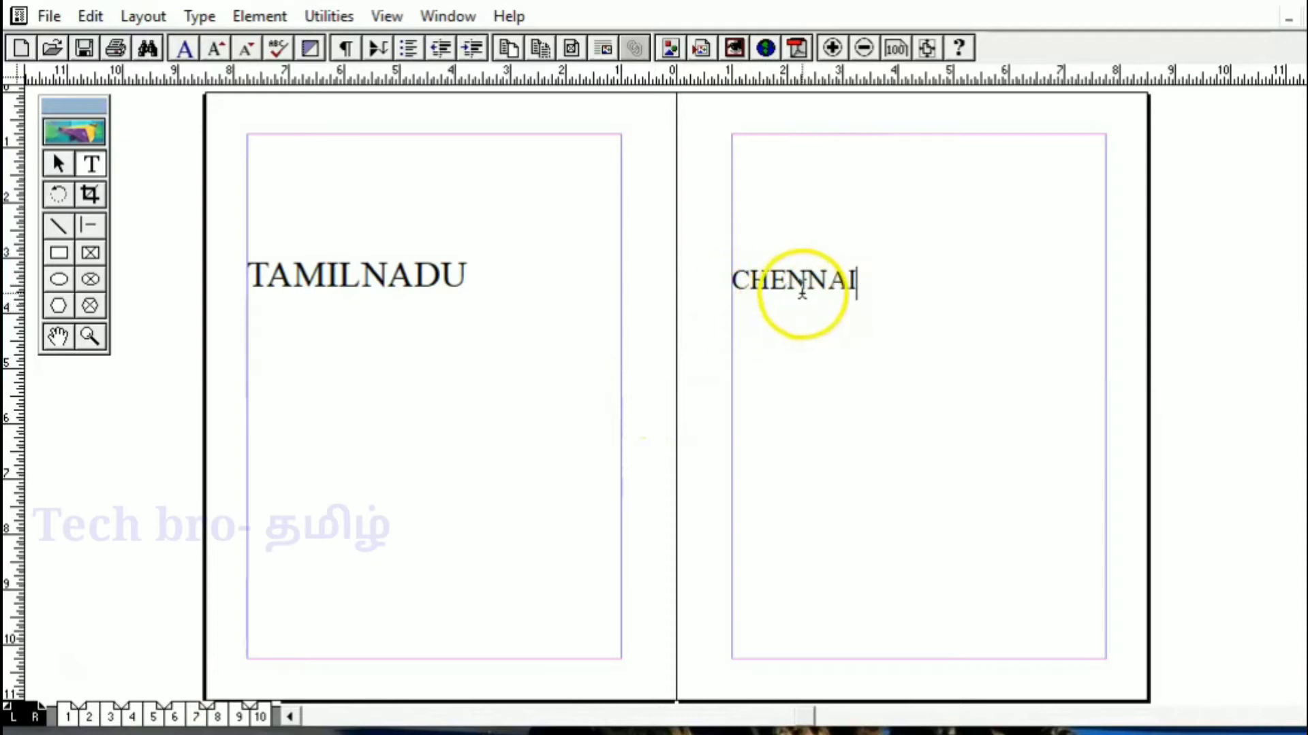
pyautogui.click(71, 717)
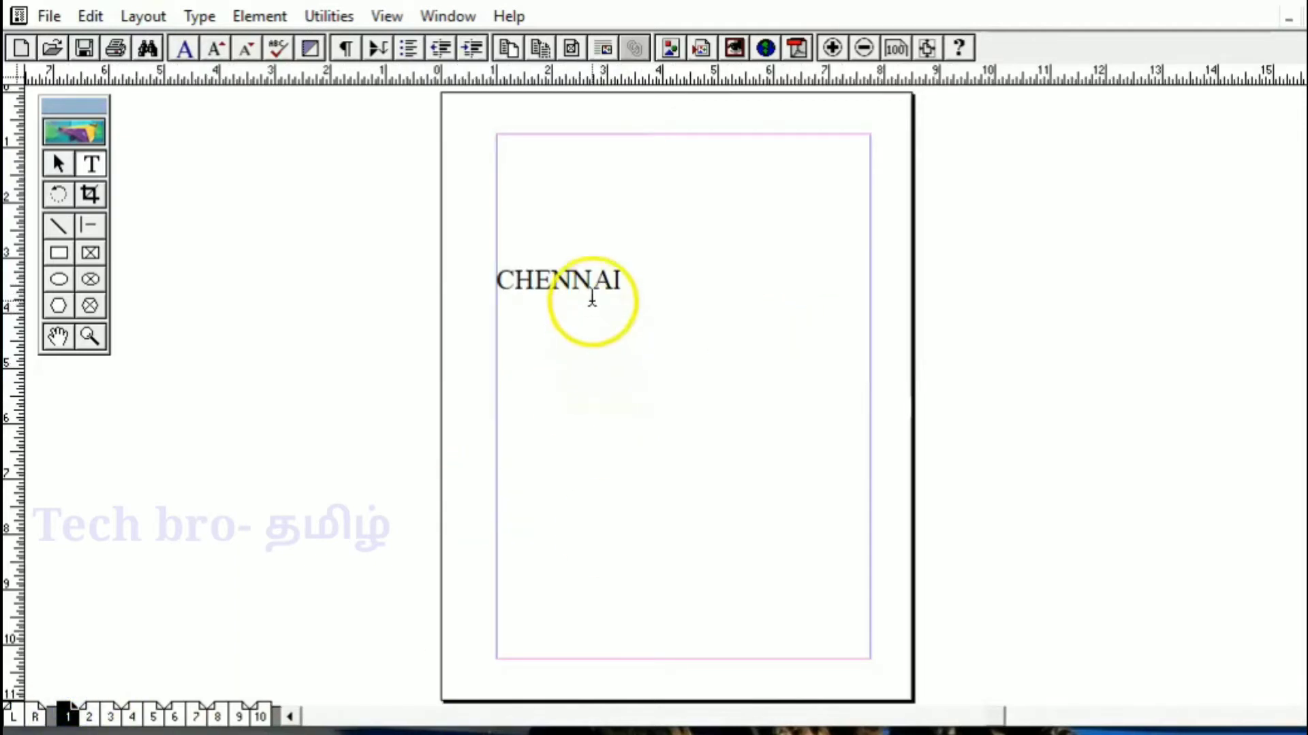
pyautogui.click(89, 717)
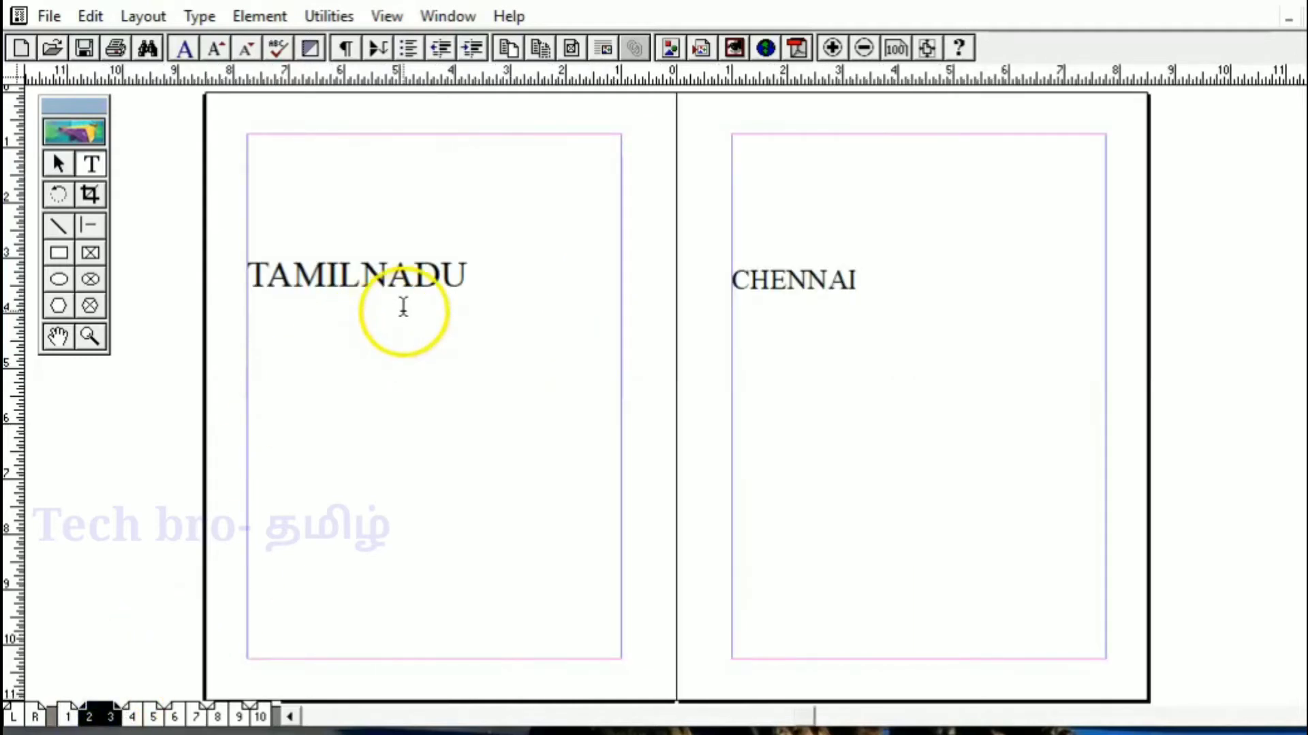
pyautogui.click(153, 716)
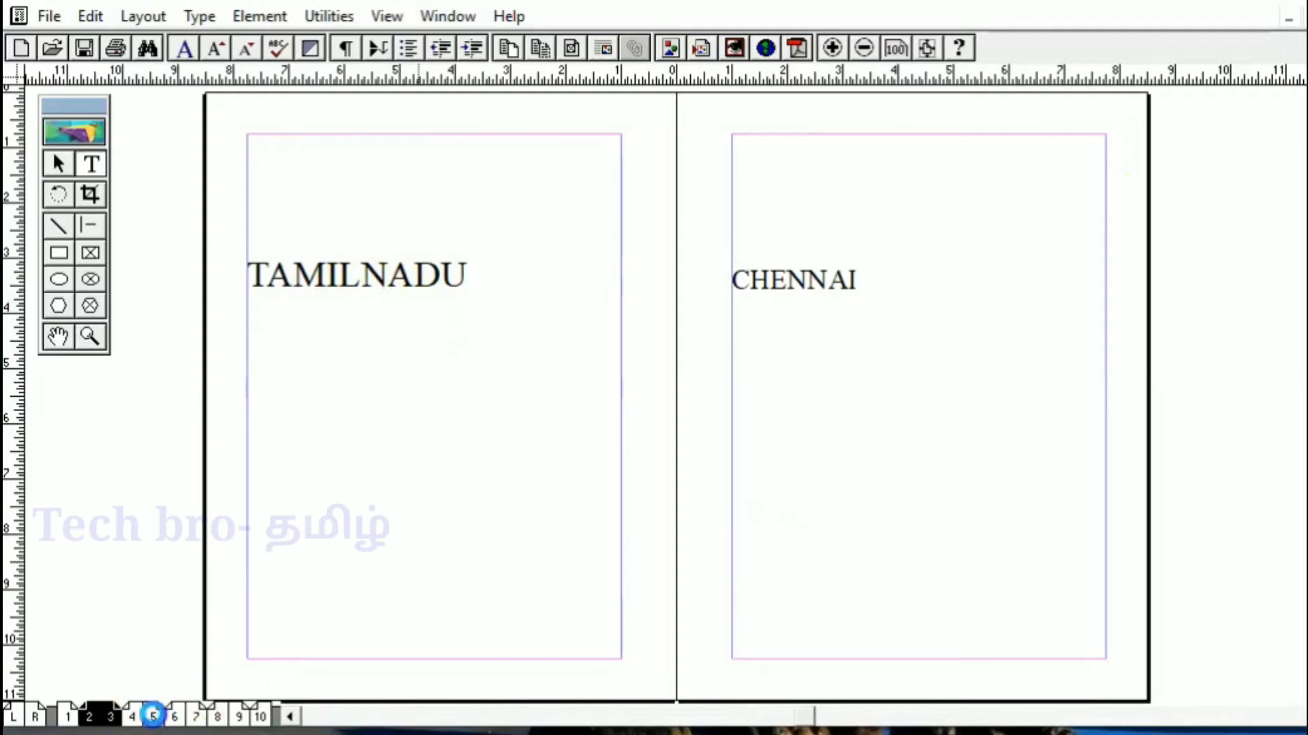
pyautogui.click(27, 719)
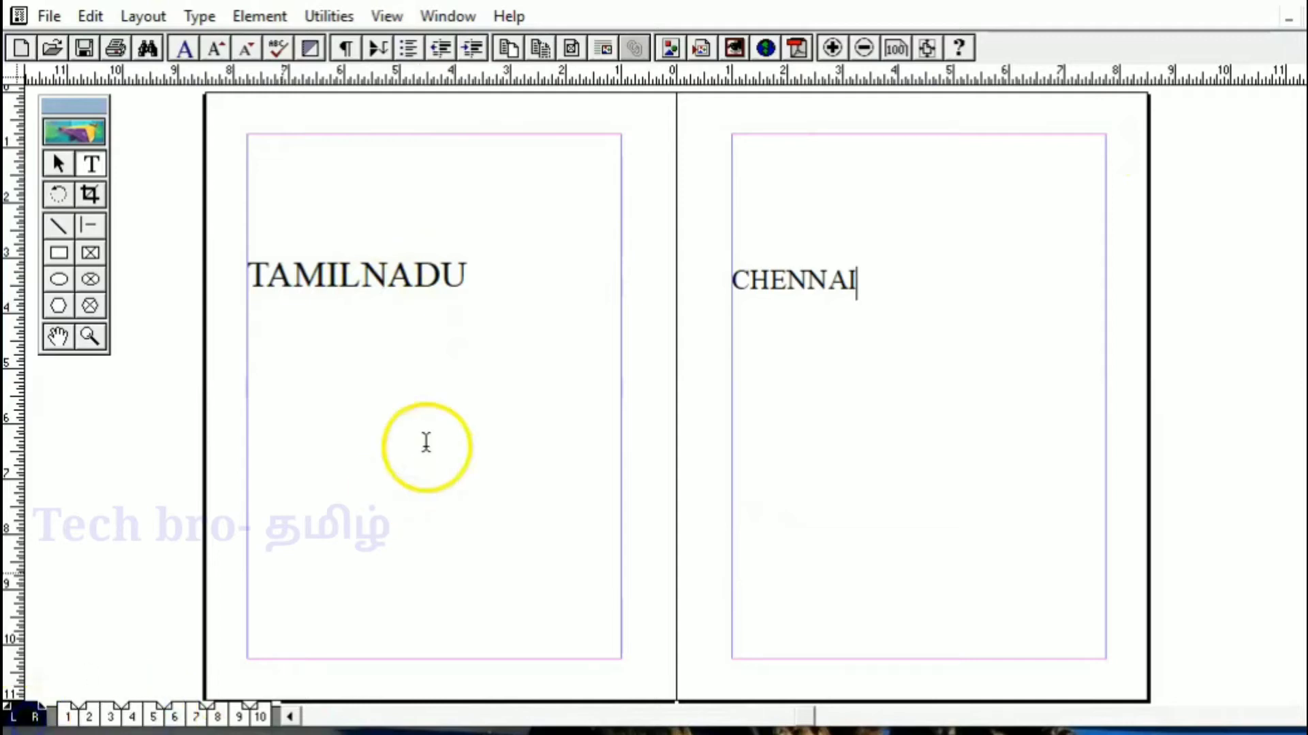
pyautogui.click(464, 411)
pyautogui.click(1039, 251)
# Look through page 1 and the spreads from 2–3 to 8–9 for the master page text.
pyautogui.click(72, 717)
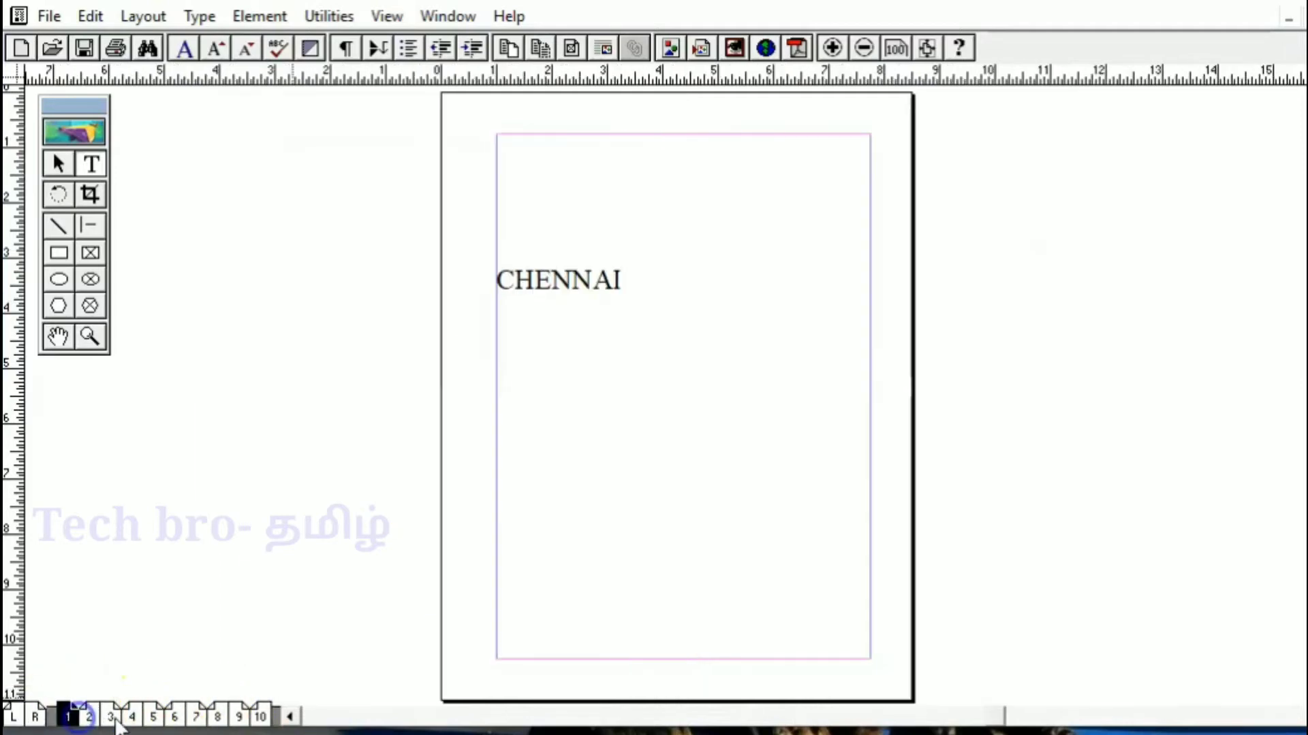
pyautogui.click(87, 716)
pyautogui.click(129, 716)
pyautogui.click(181, 717)
pyautogui.click(215, 717)
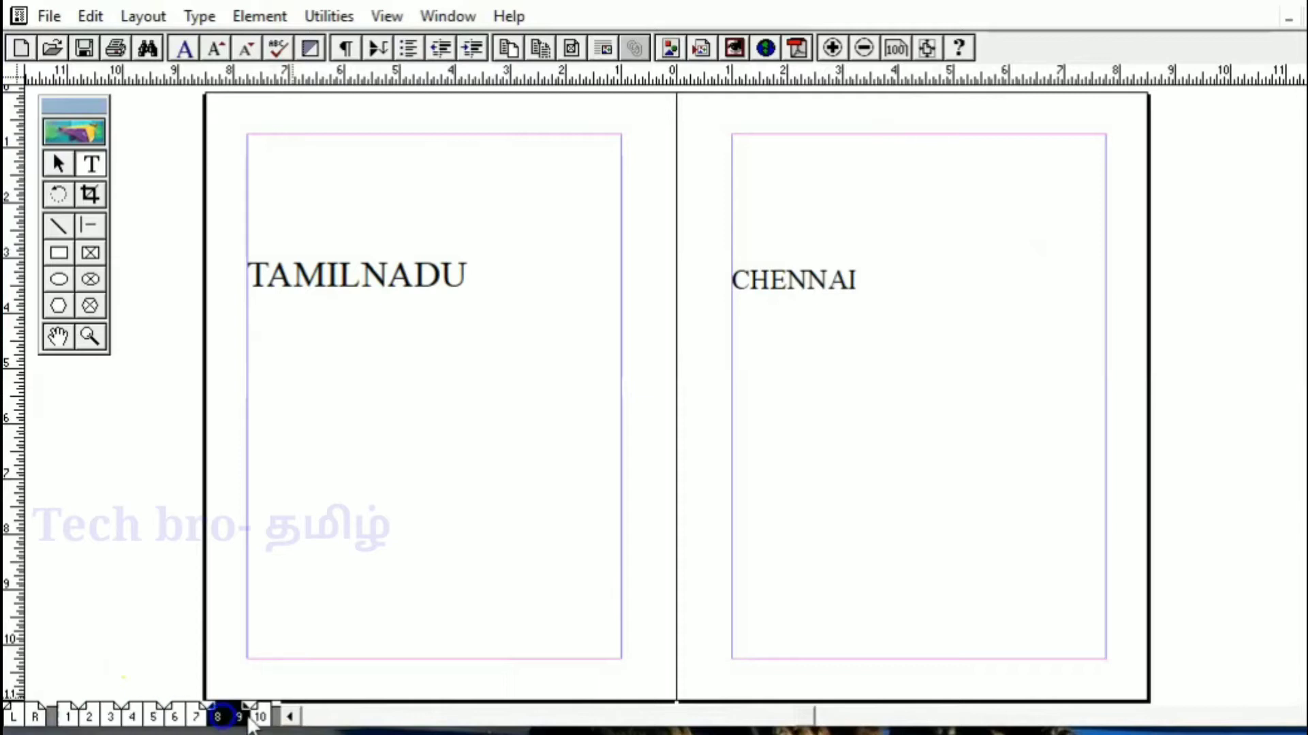
pyautogui.click(99, 717)
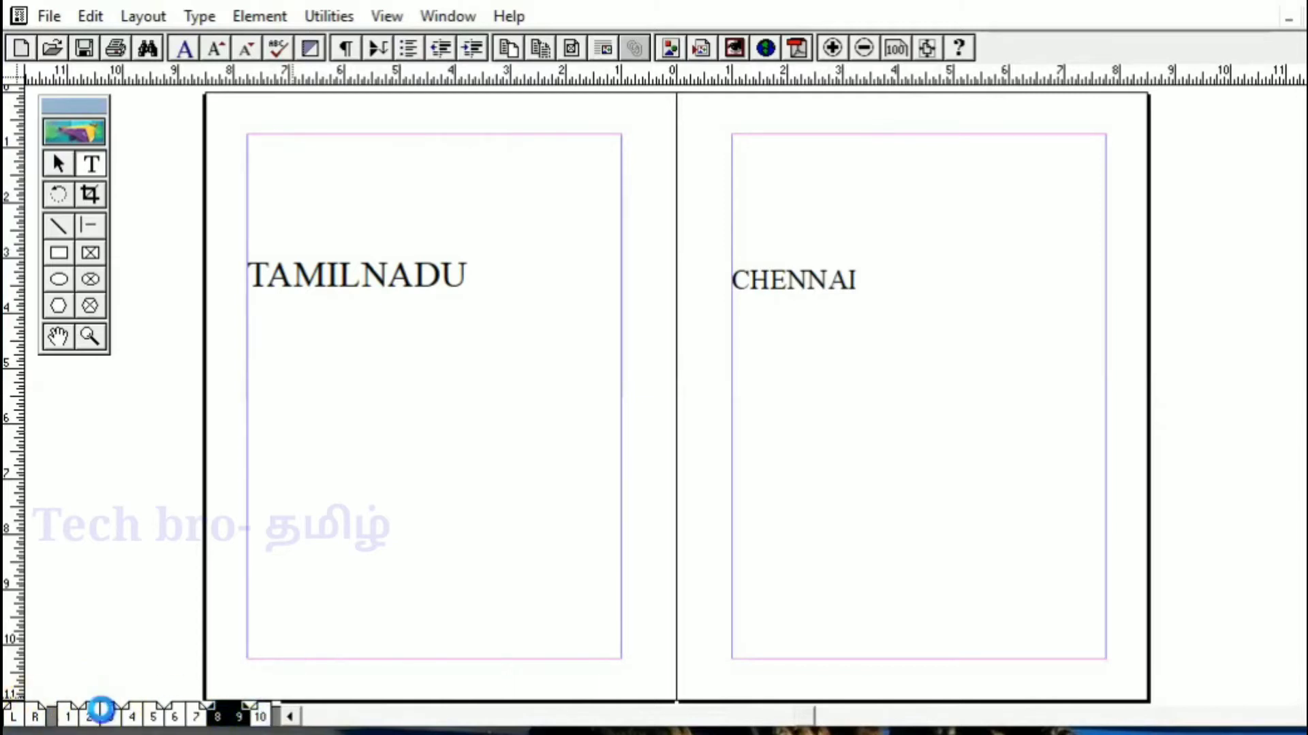
pyautogui.click(172, 716)
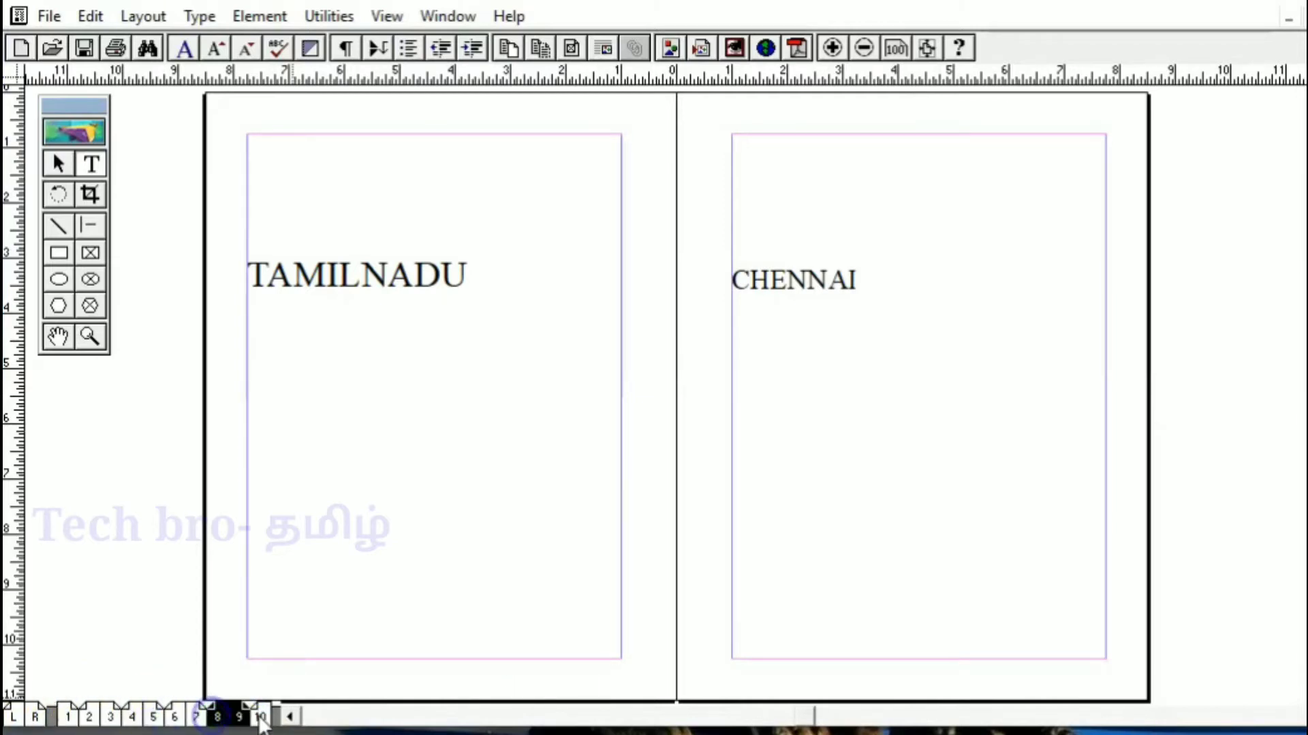
# Return to the master pages and move the TAMILNADU text to the top centre of the left master page.
pyautogui.click(31, 717)
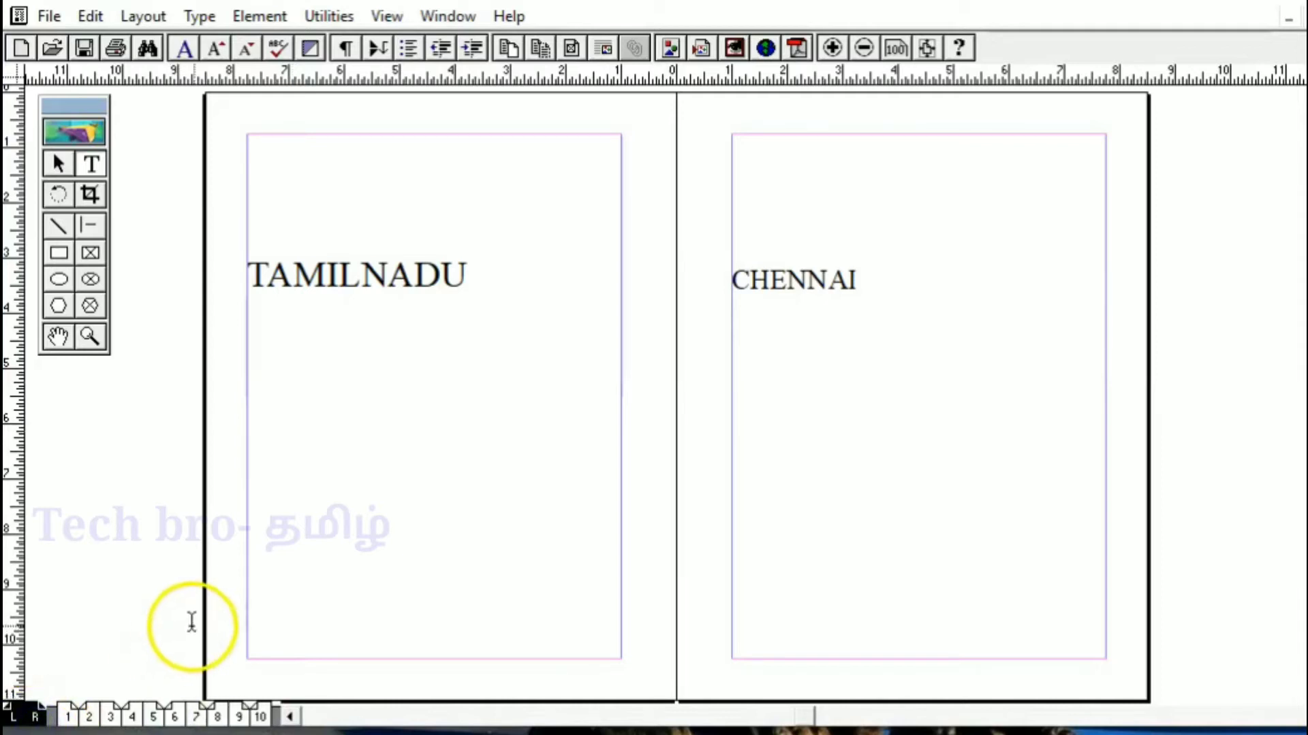
pyautogui.click(264, 288)
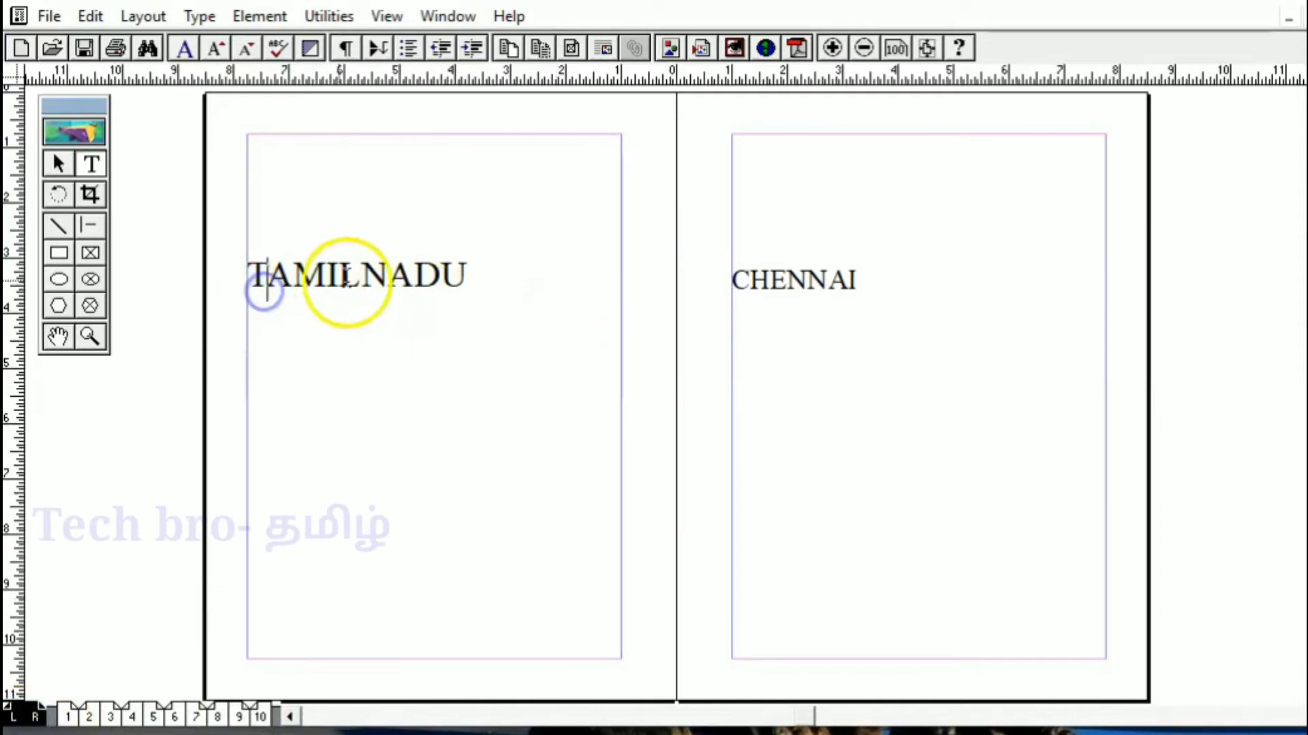
pyautogui.click(352, 282)
pyautogui.click(411, 377)
pyautogui.click(54, 166)
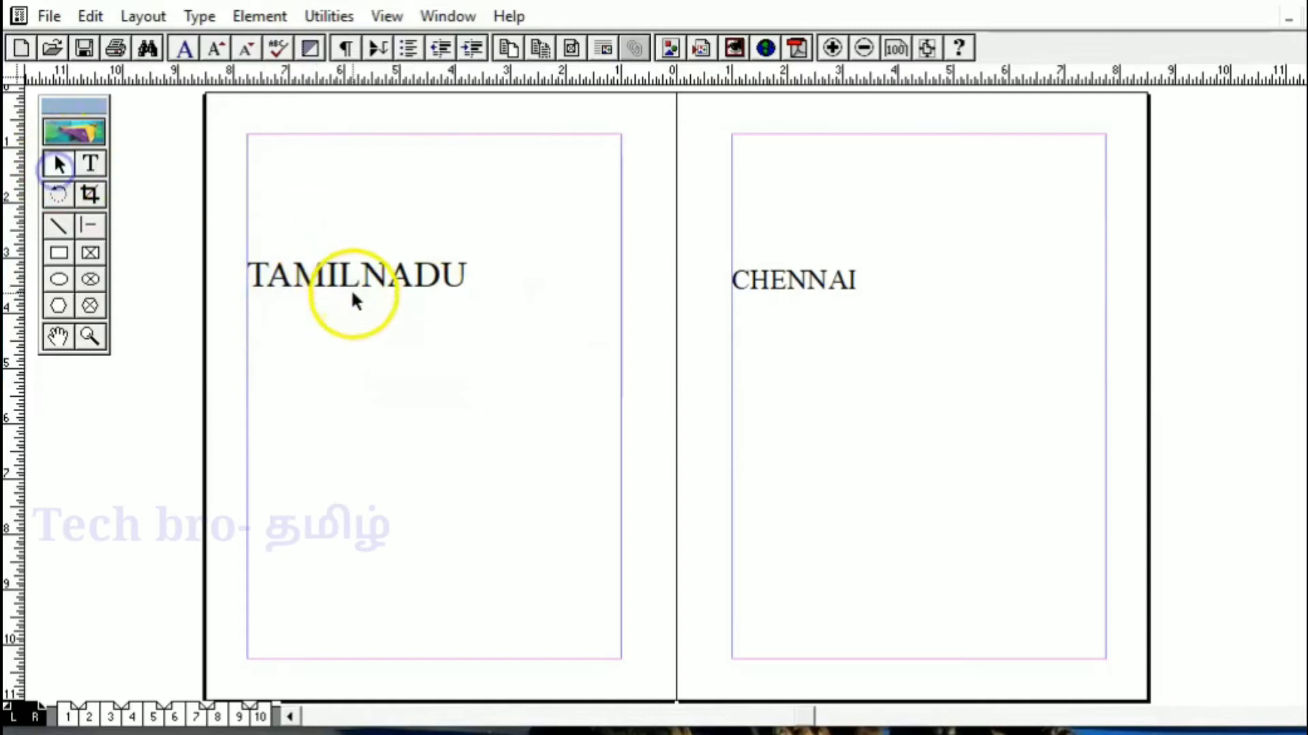
pyautogui.moveTo(351, 276); pyautogui.dragTo(461, 145)
pyautogui.click(487, 244)
# Move the CHENNAI text block up to the top centre of the right master page.
pyautogui.click(804, 282)
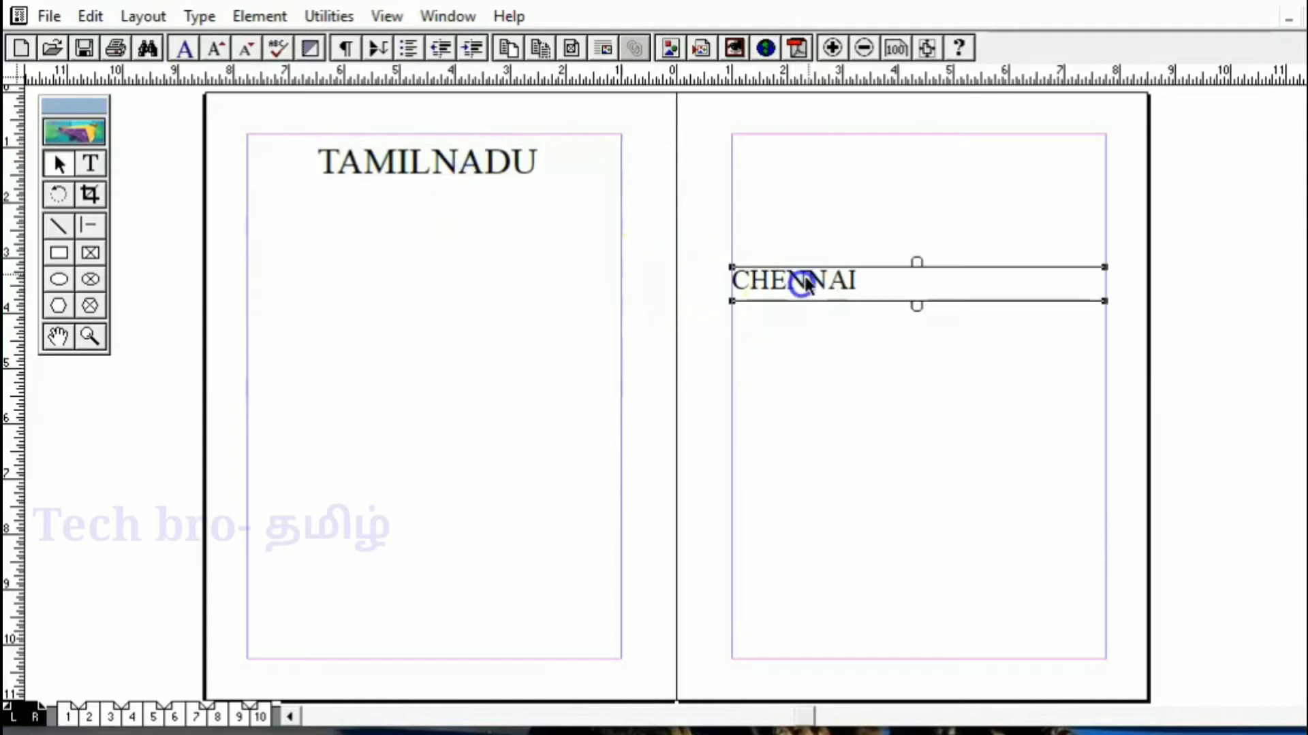
pyautogui.moveTo(840, 267); pyautogui.dragTo(933, 145)
pyautogui.click(965, 268)
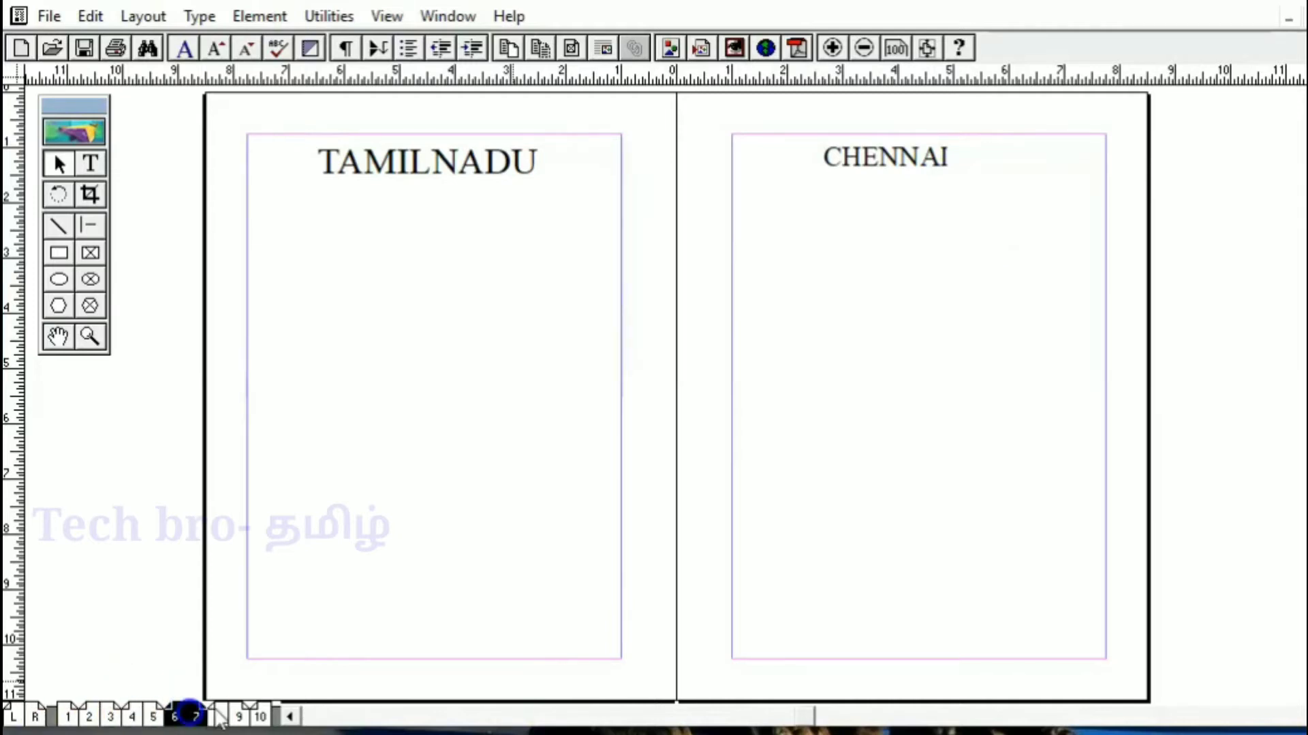
# Check the repositioned master text on the facing spreads, page 10 and page 1.
pyautogui.click(236, 715)
pyautogui.click(110, 720)
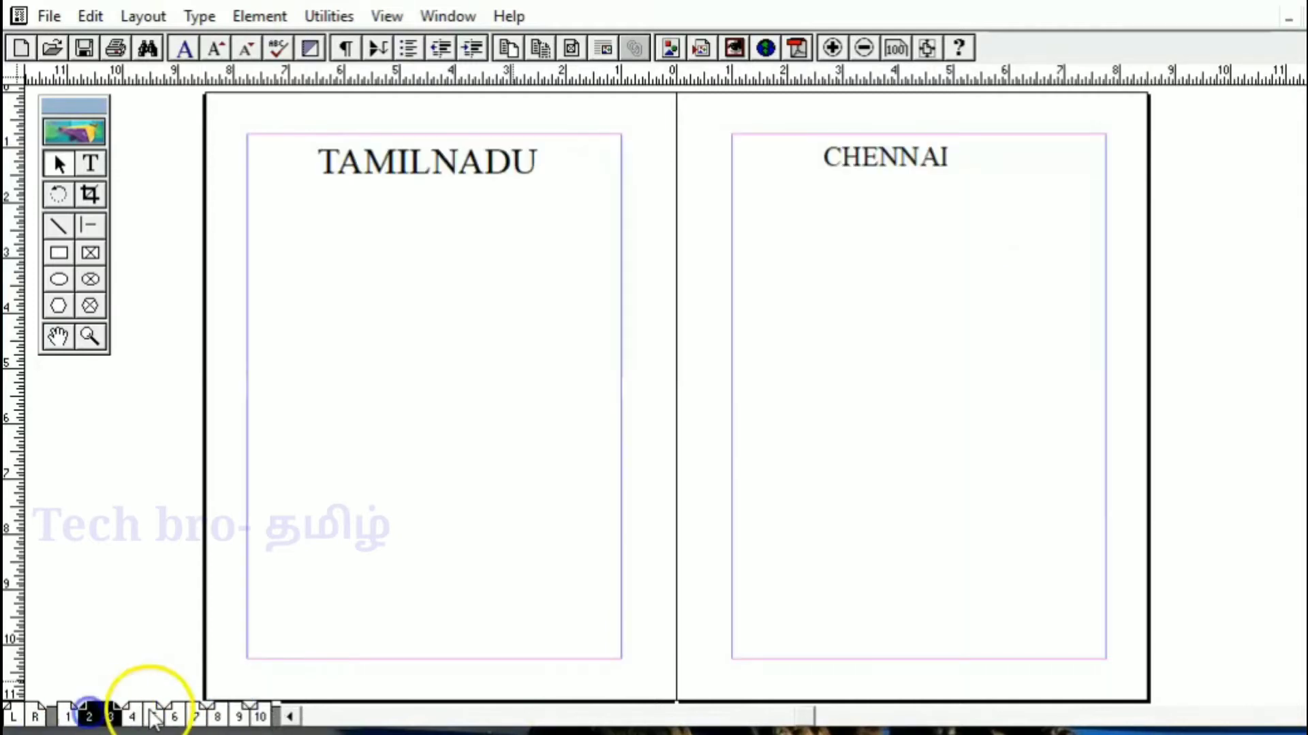
pyautogui.click(151, 717)
pyautogui.click(177, 717)
pyautogui.click(236, 716)
pyautogui.click(261, 717)
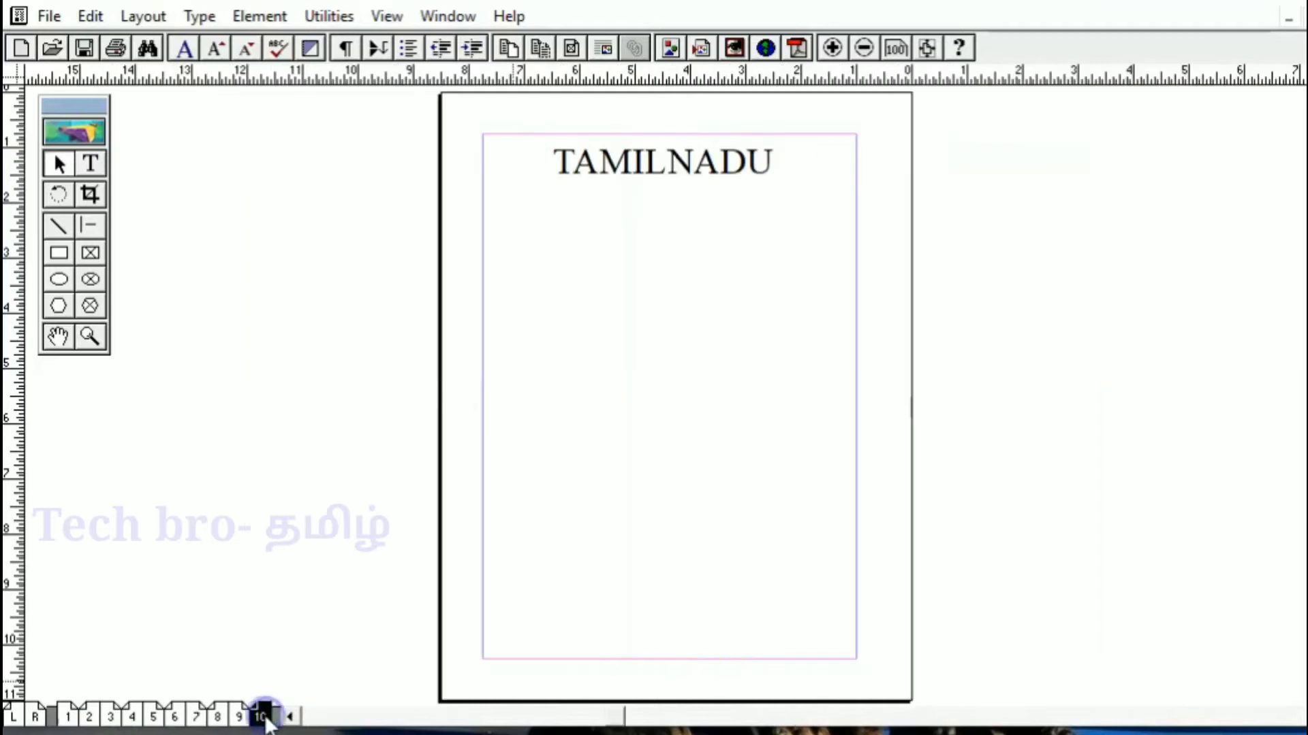
pyautogui.click(66, 717)
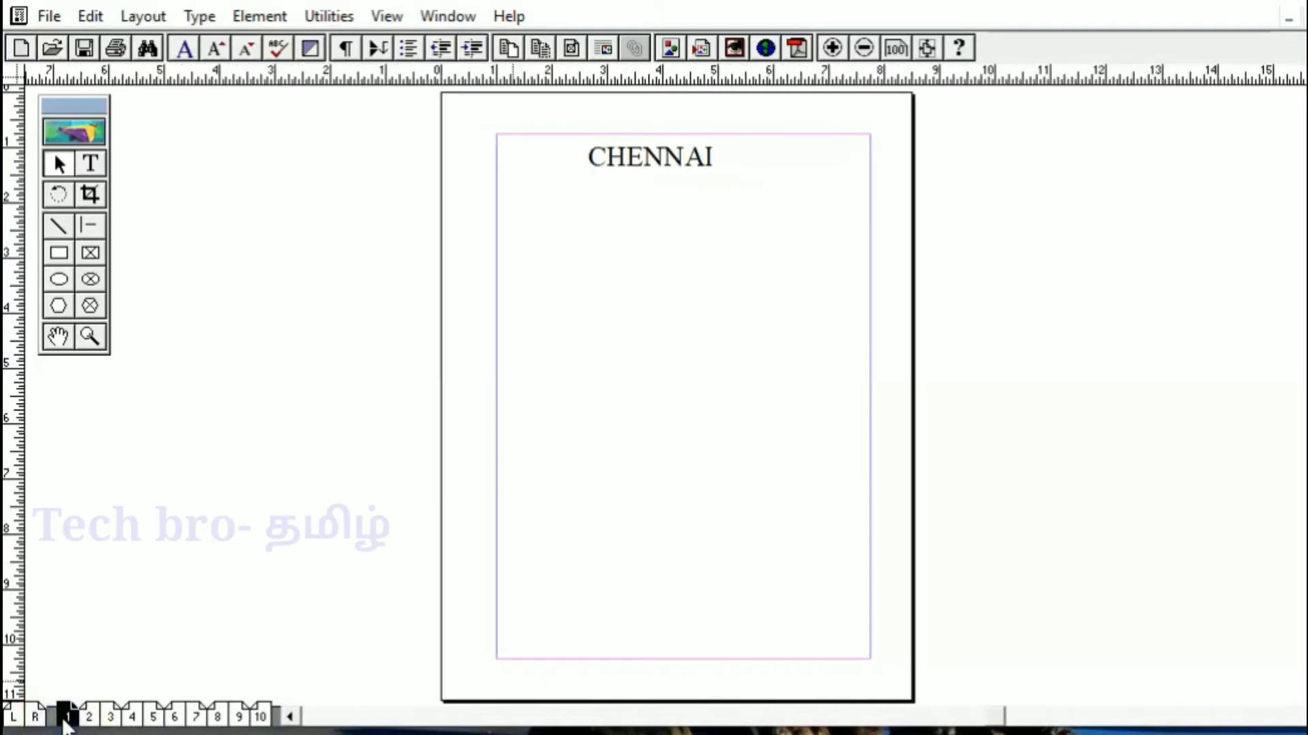
# Compare the text on the left and right master pages with page 10.
pyautogui.click(34, 716)
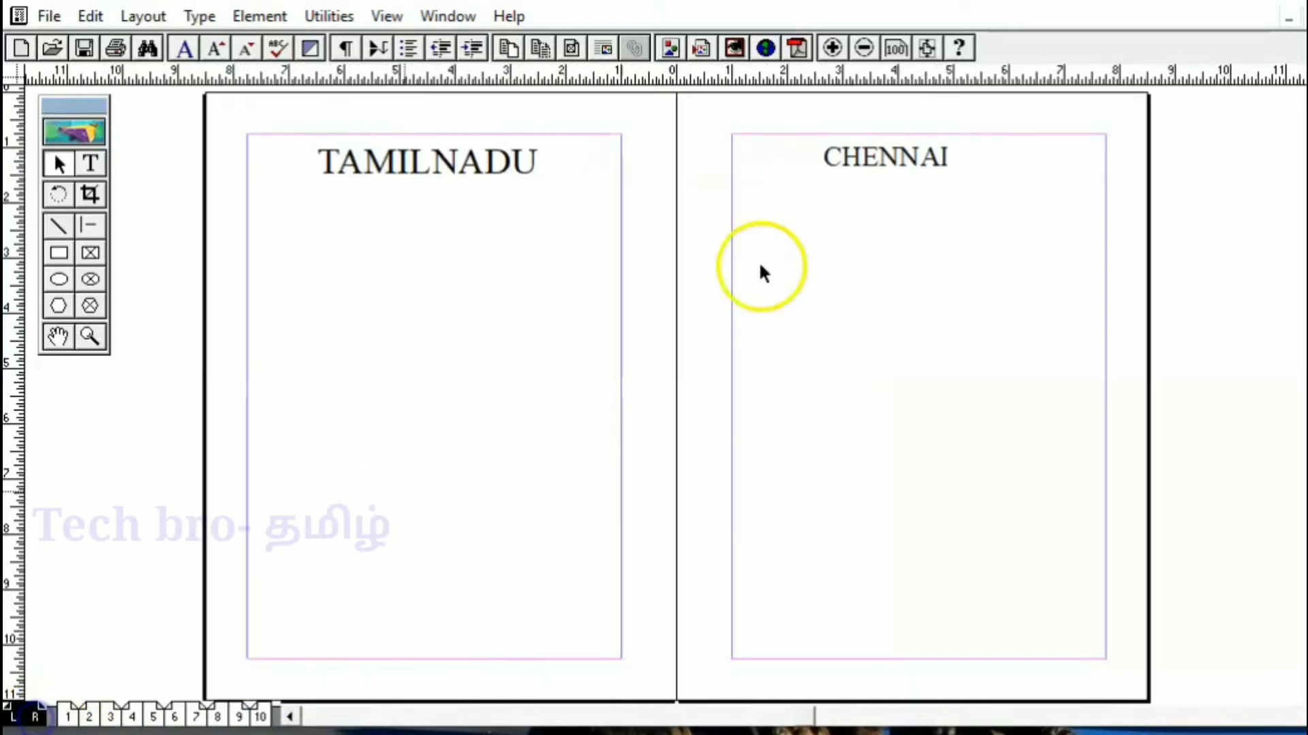
pyautogui.click(260, 717)
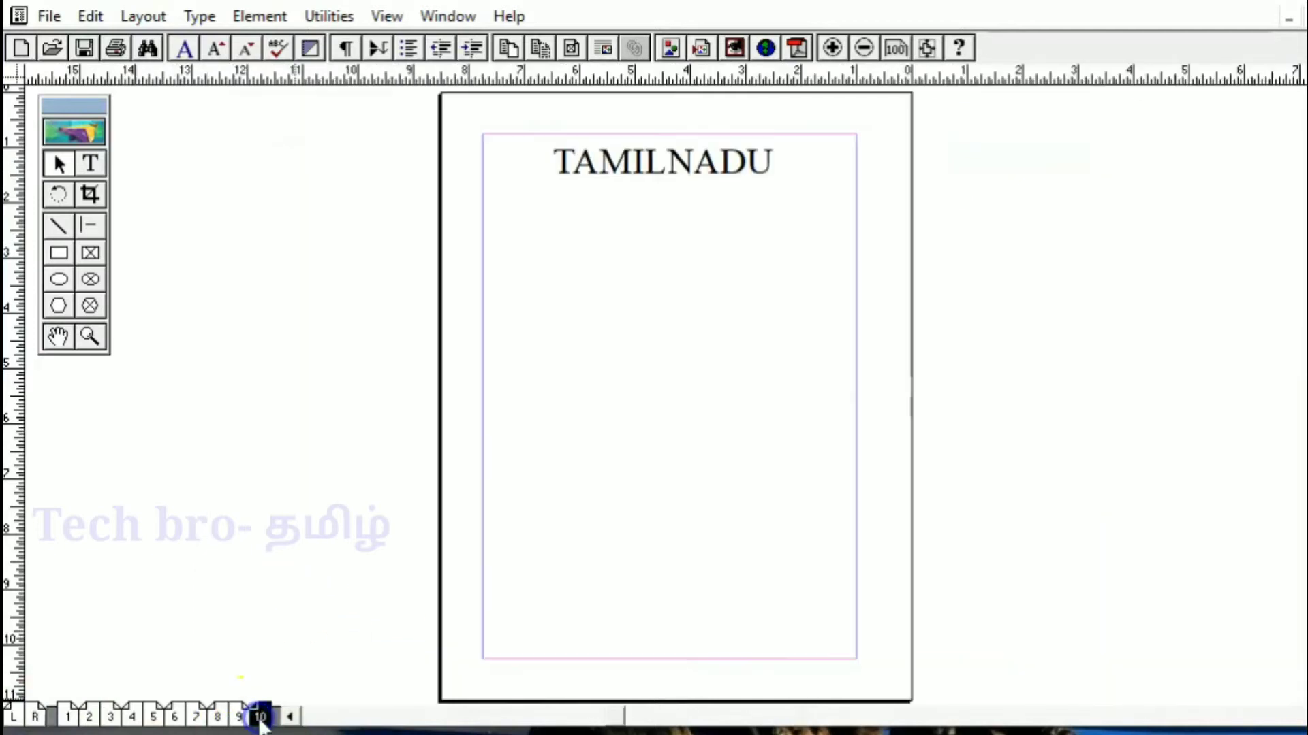
pyautogui.click(34, 716)
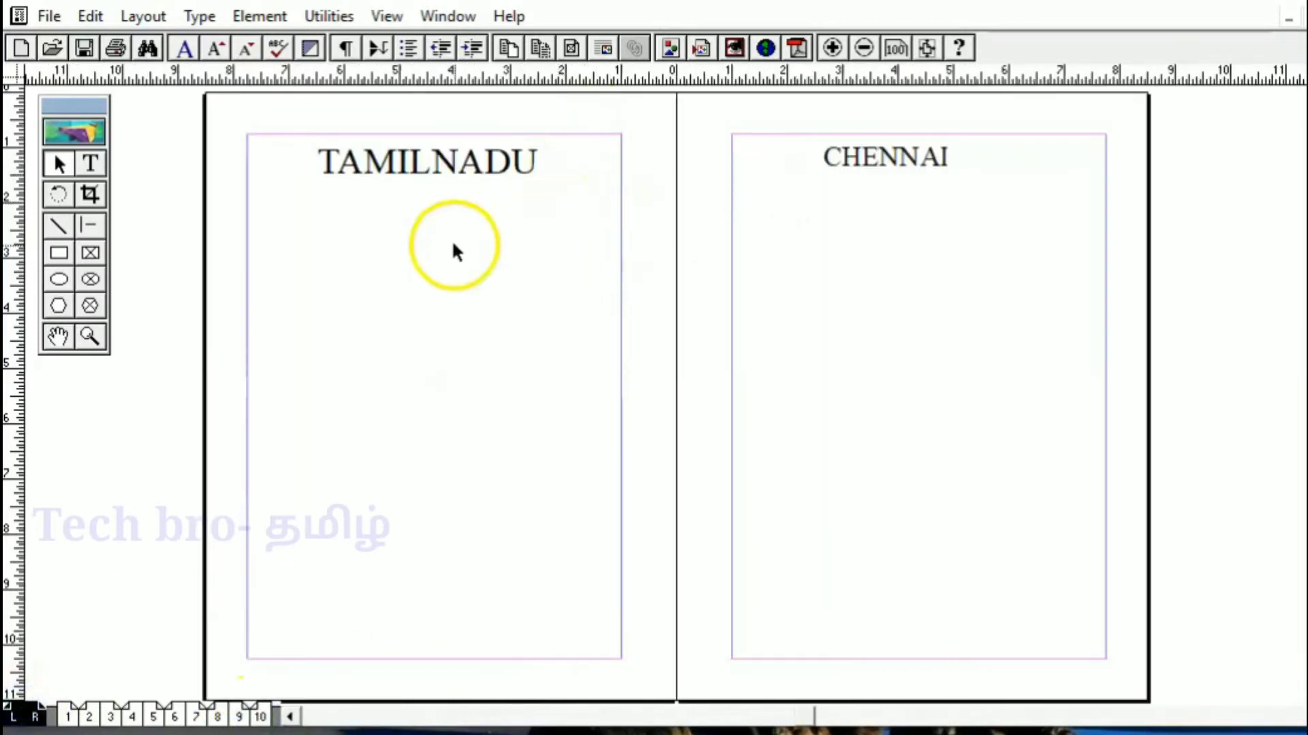
# Show all file types and place the LOGO image from the Desktop on the left master page.
pyautogui.click(49, 18)
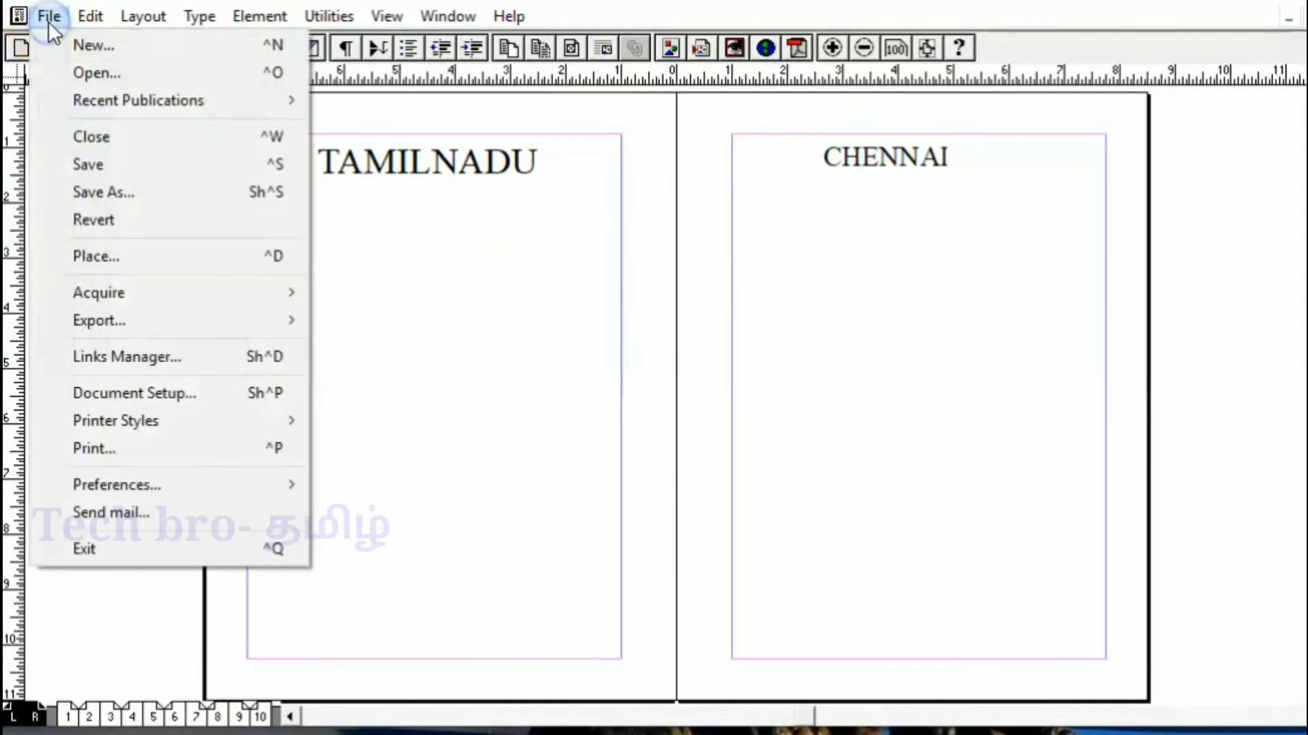
pyautogui.click(112, 267)
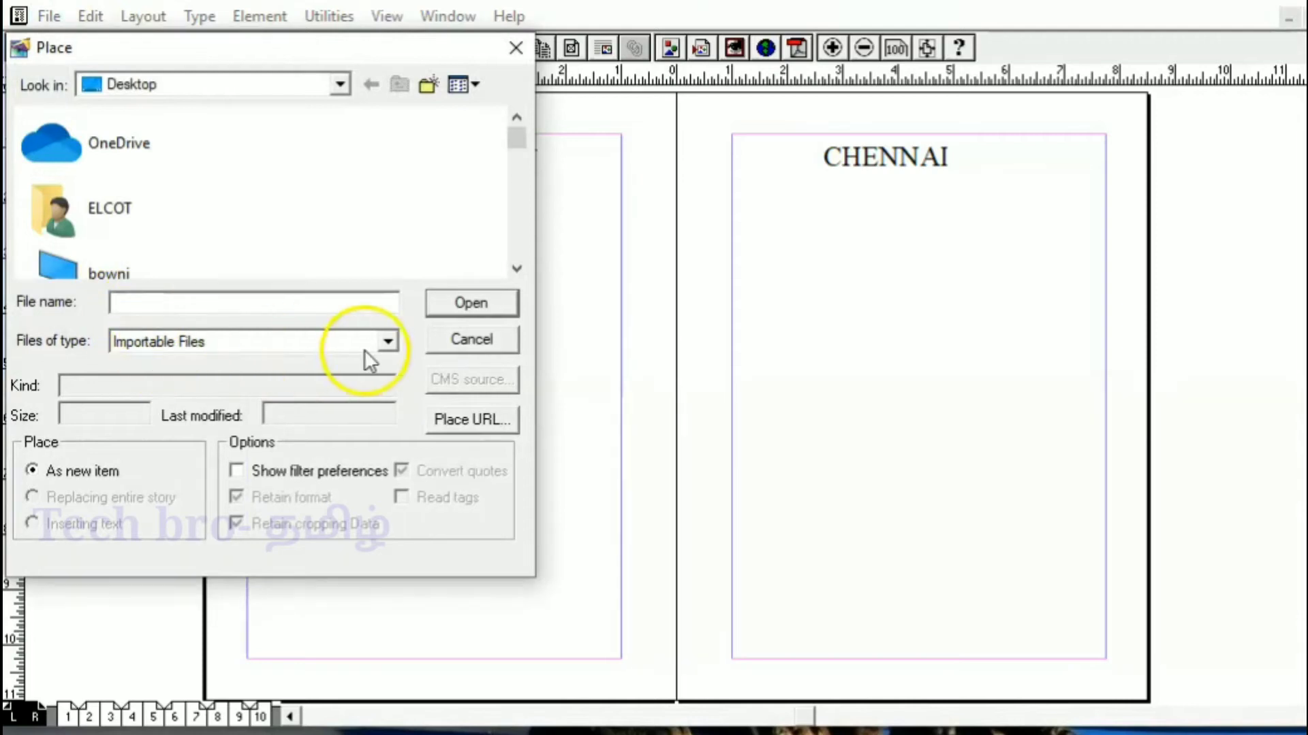
pyautogui.click(384, 346)
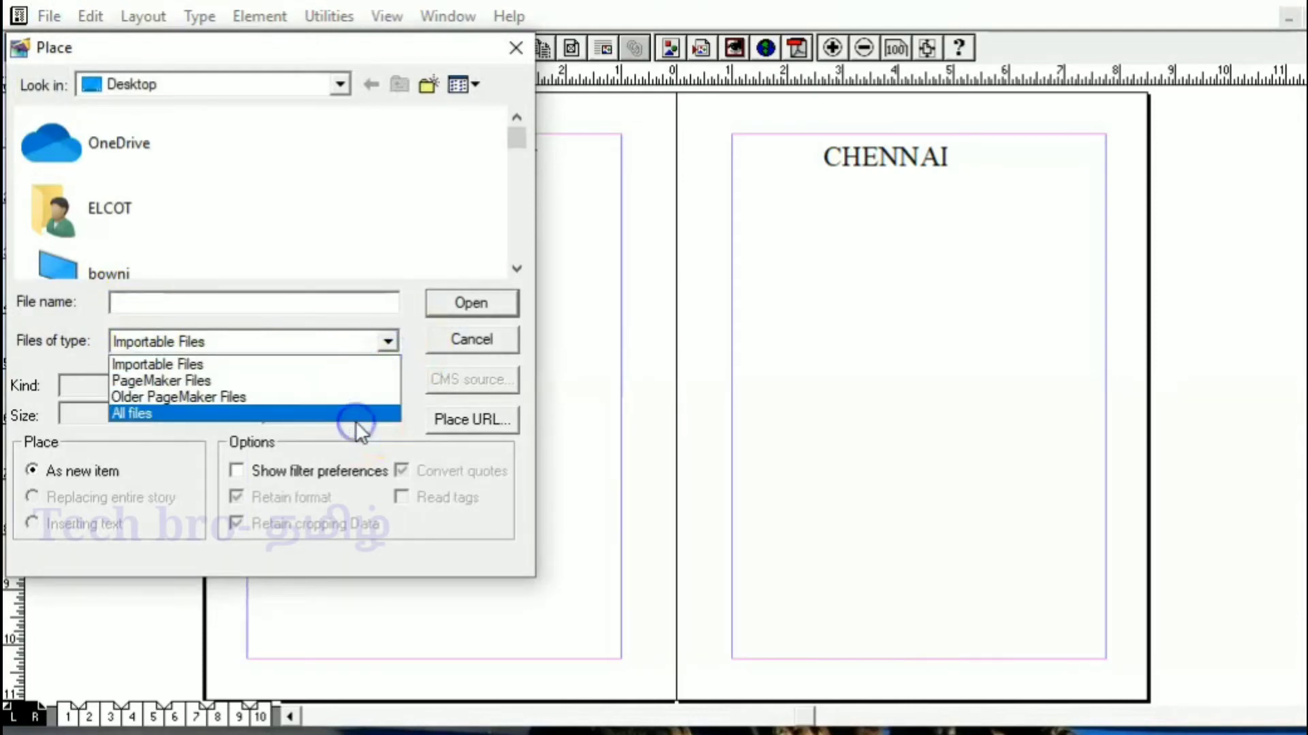
pyautogui.click(350, 414)
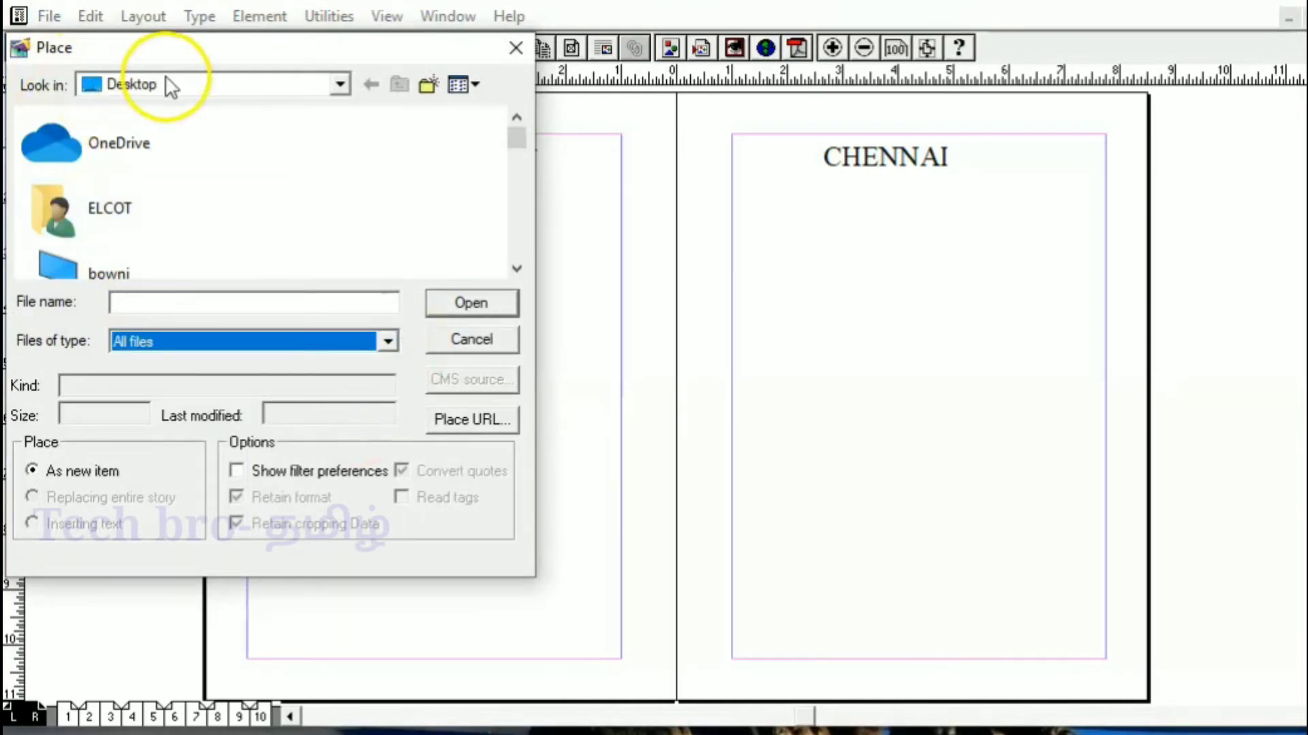
pyautogui.moveTo(517, 143); pyautogui.dragTo(510, 231)
pyautogui.click(135, 170)
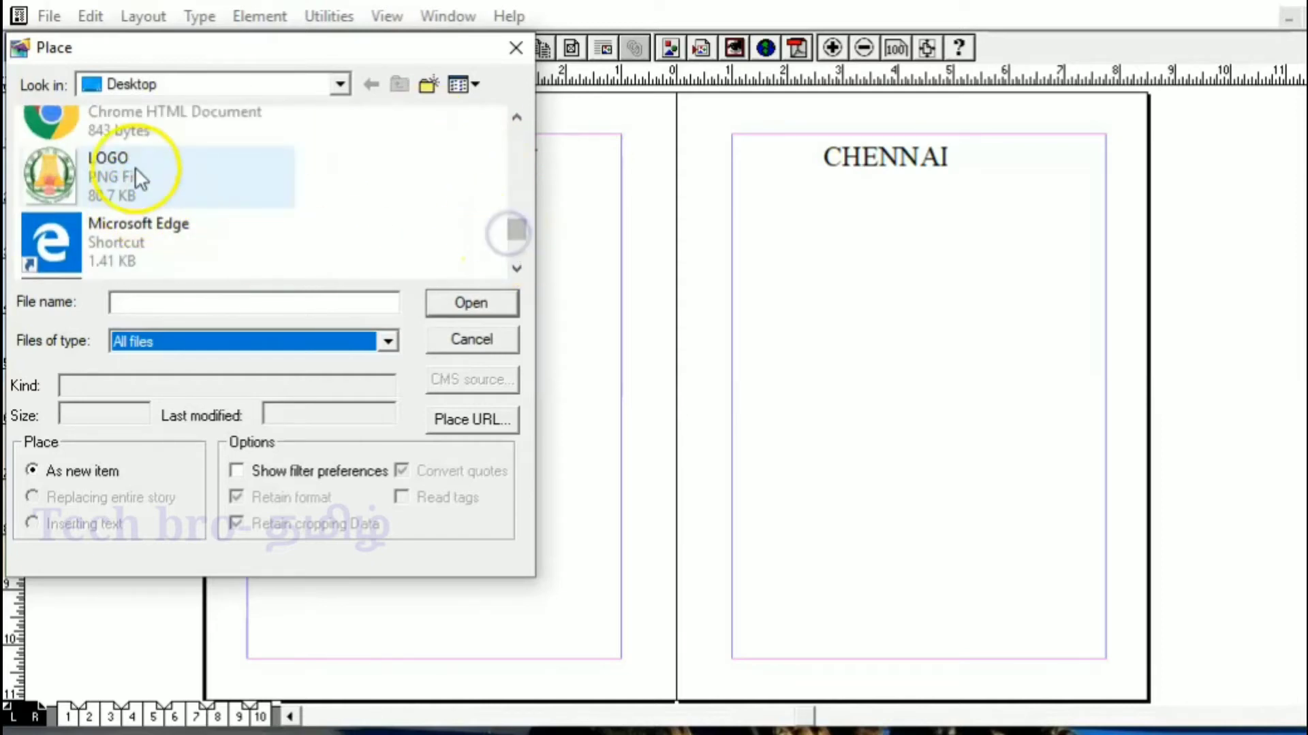
pyautogui.click(508, 300)
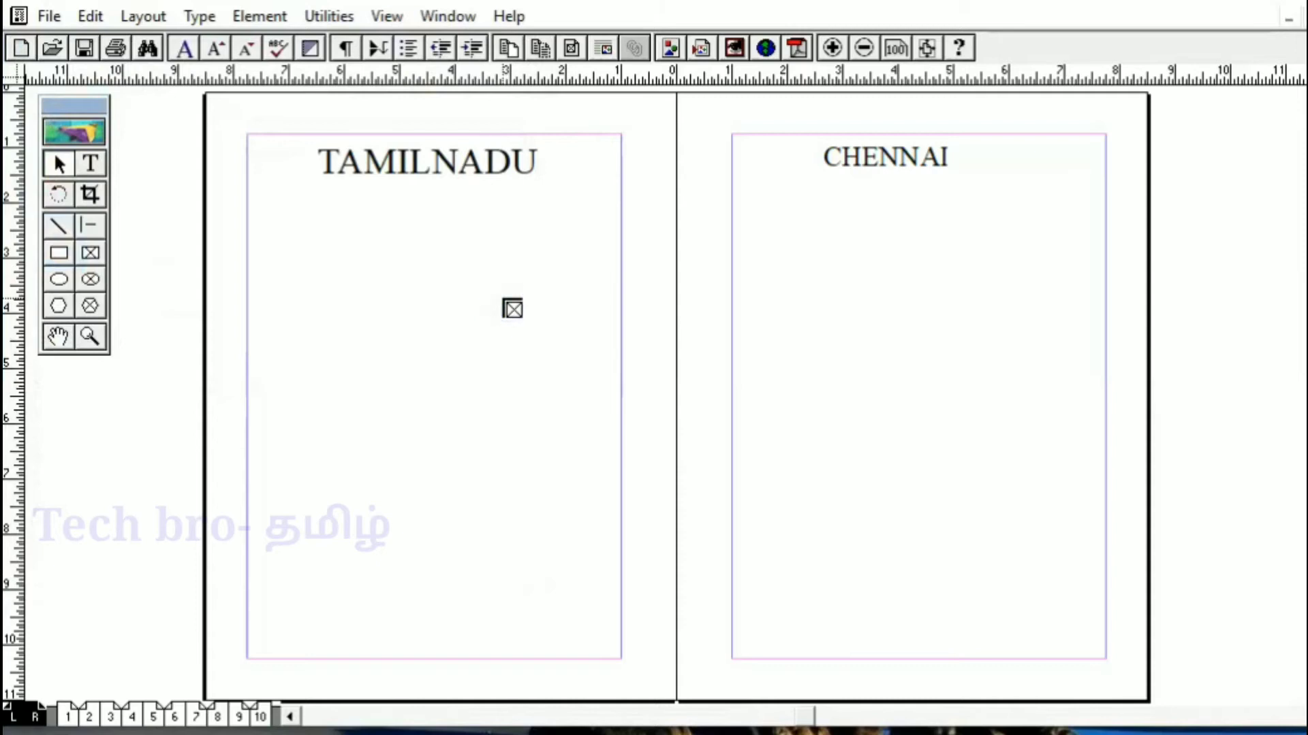
pyautogui.click(389, 323)
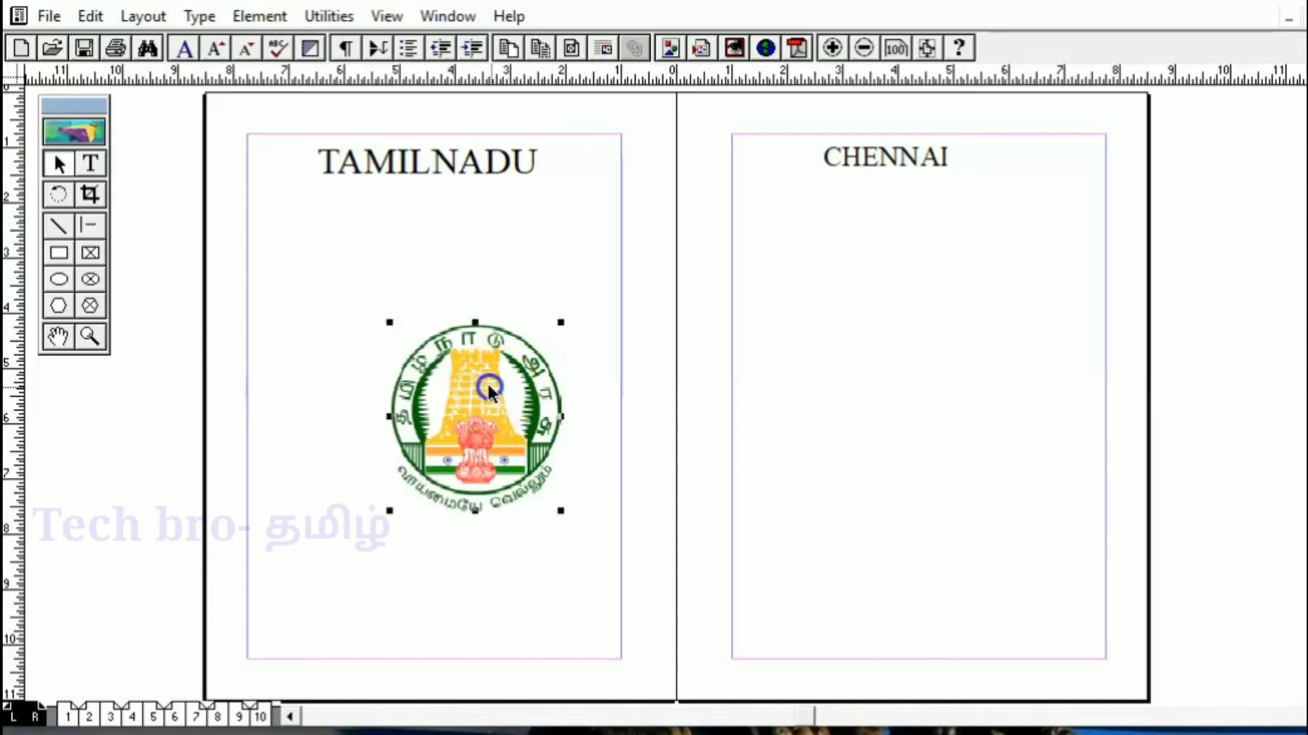
# Move the logo on the left master page up until it sits beneath the TAMILNADU text.
pyautogui.moveTo(487, 380); pyautogui.dragTo(441, 341)
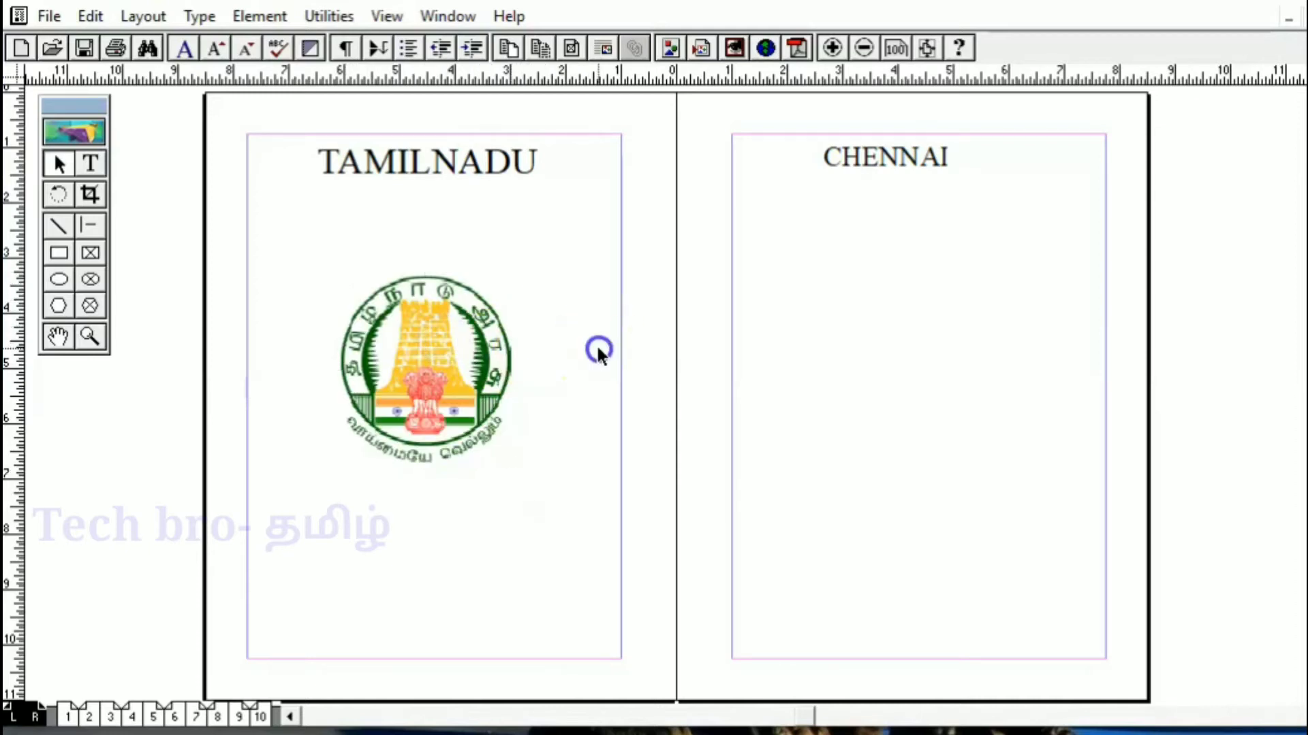
pyautogui.click(422, 348)
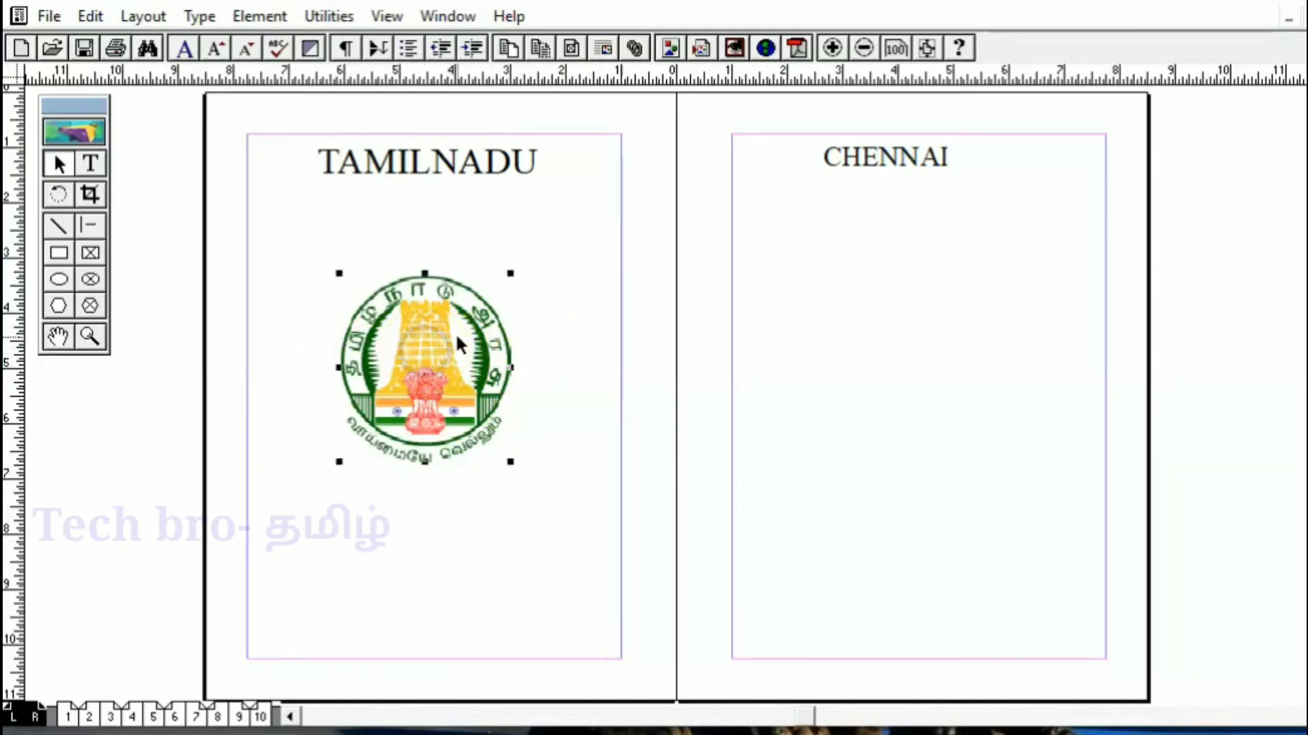
pyautogui.moveTo(456, 337); pyautogui.dragTo(442, 329)
pyautogui.click(579, 335)
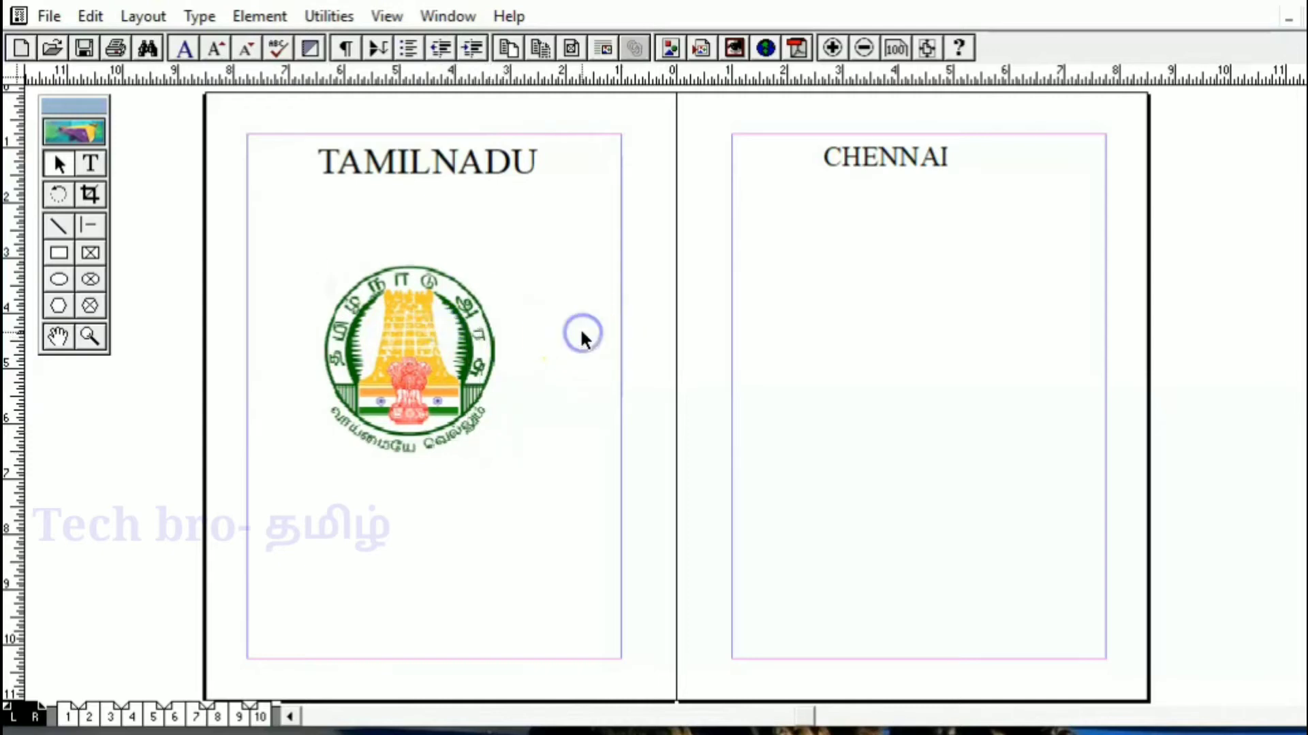
# Check page 1 and the spreads 2–3, 4–5 and 6–7 for the logo.
pyautogui.click(68, 717)
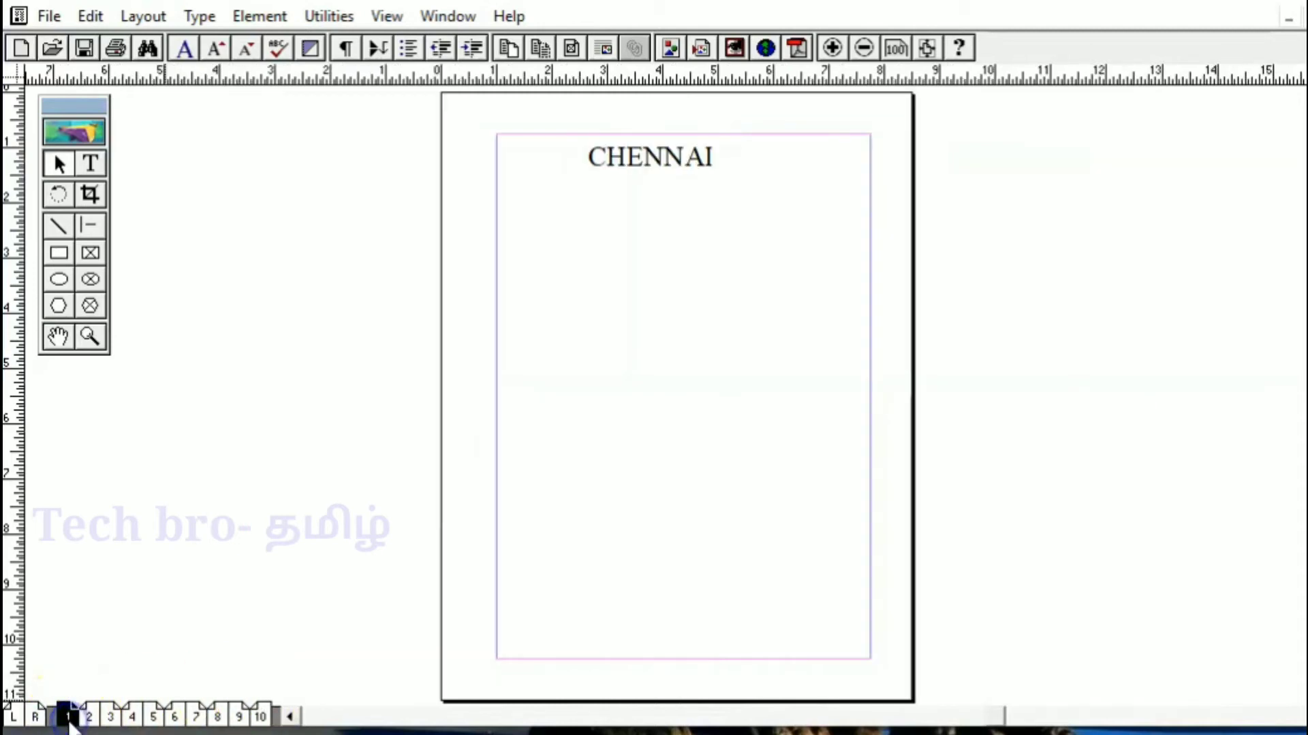
pyautogui.click(89, 716)
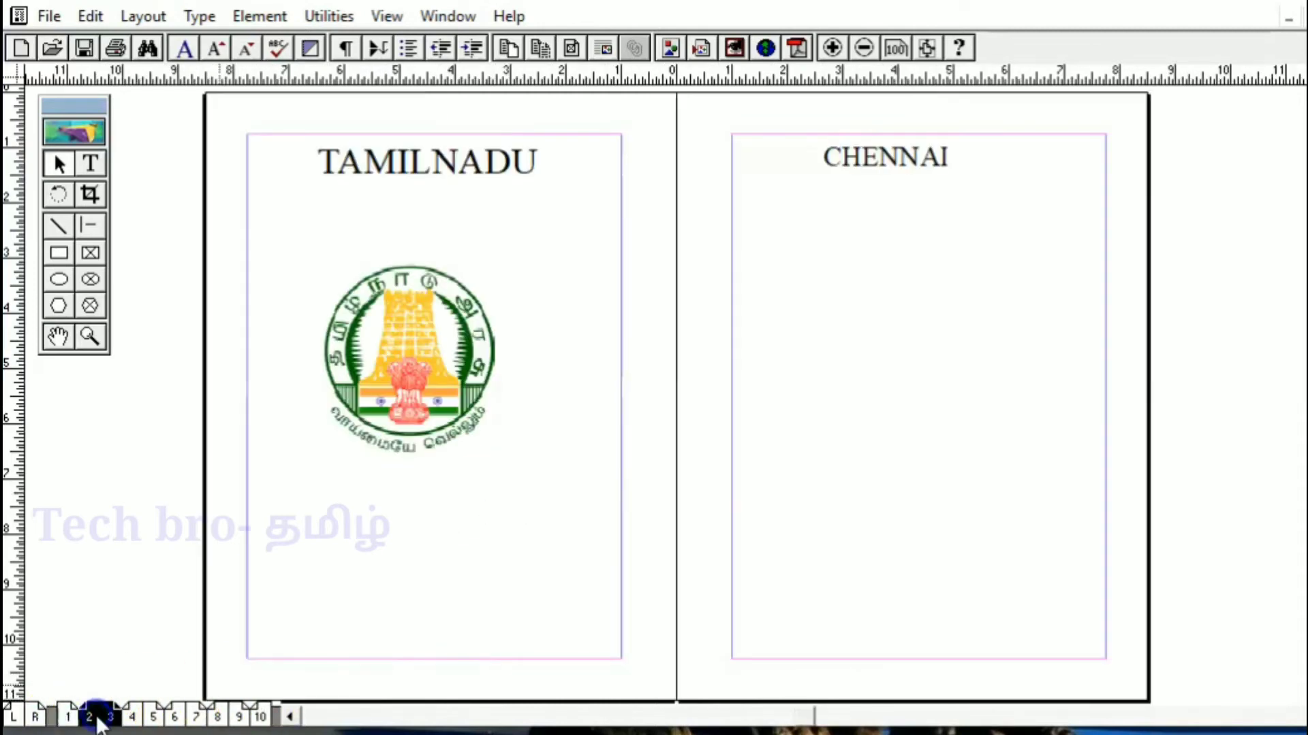
pyautogui.click(153, 716)
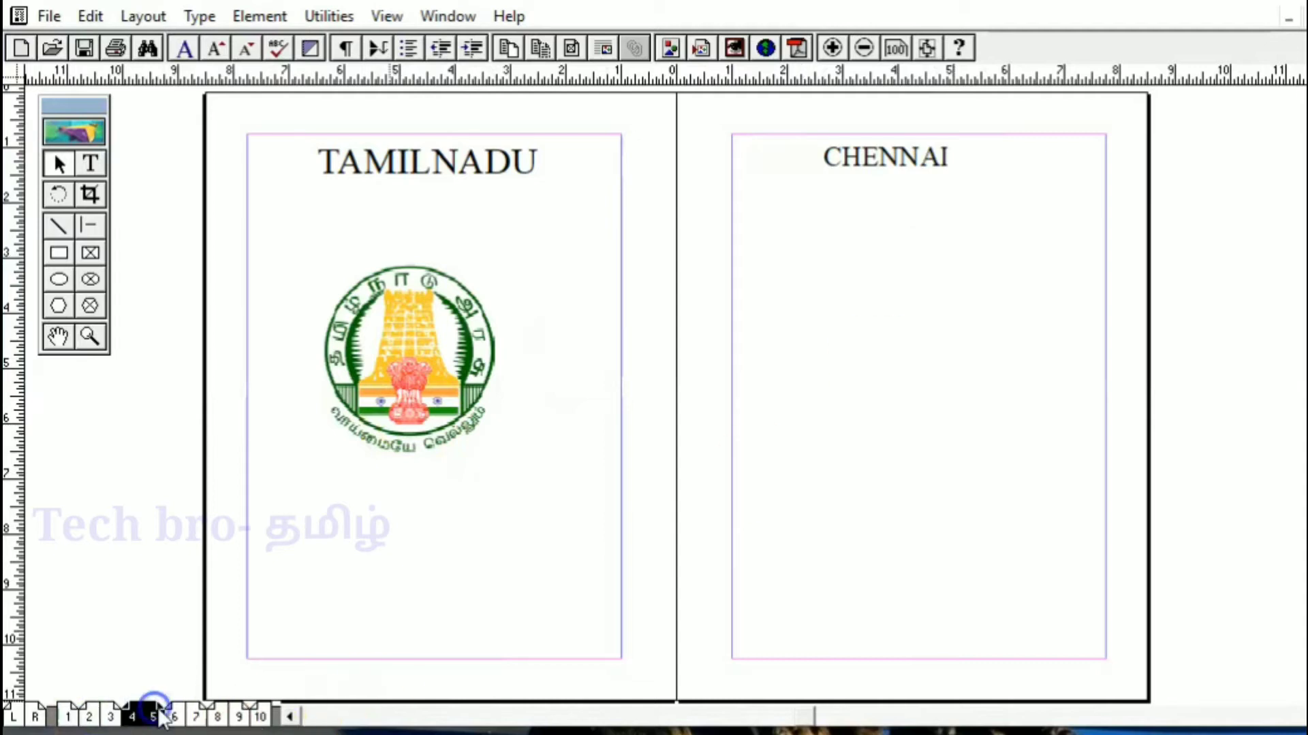
pyautogui.click(194, 717)
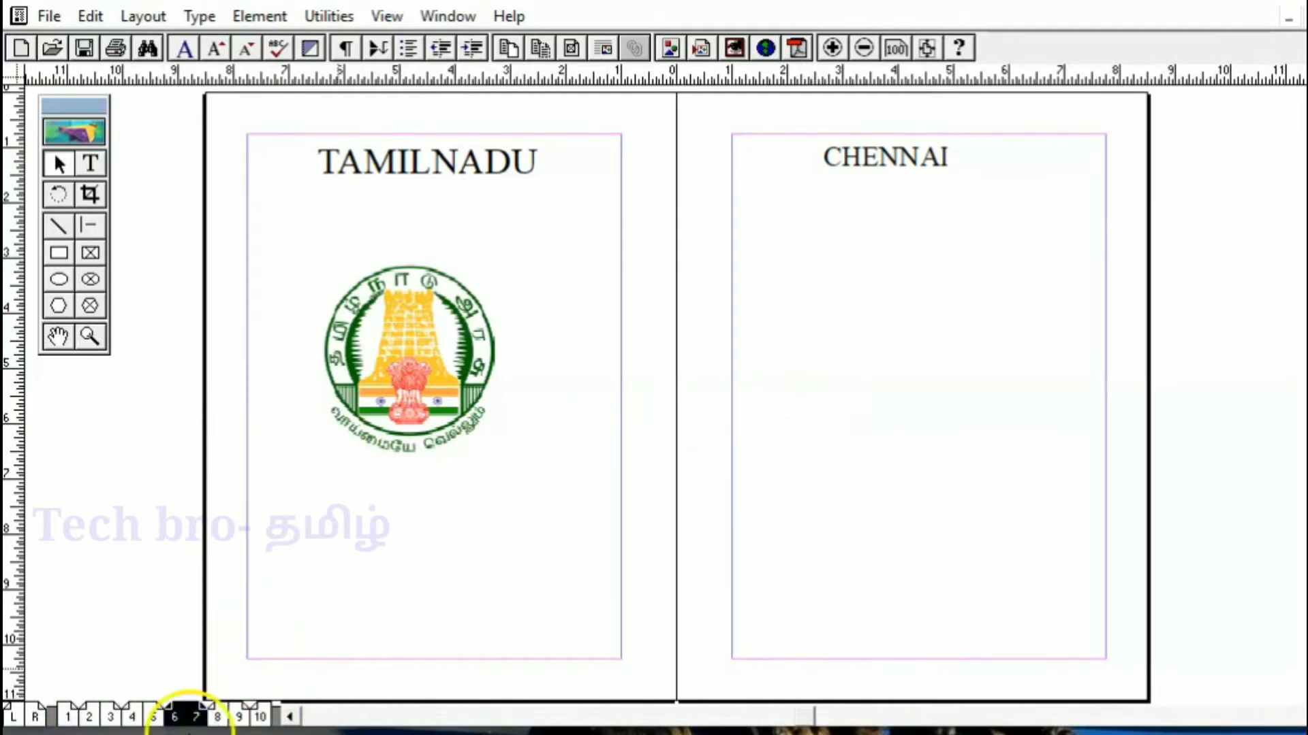
# Copy the logo from the left master page and paste it on the right master page, positioned beneath the CHENNAI text.
pyautogui.click(35, 718)
pyautogui.rightClick(418, 331)
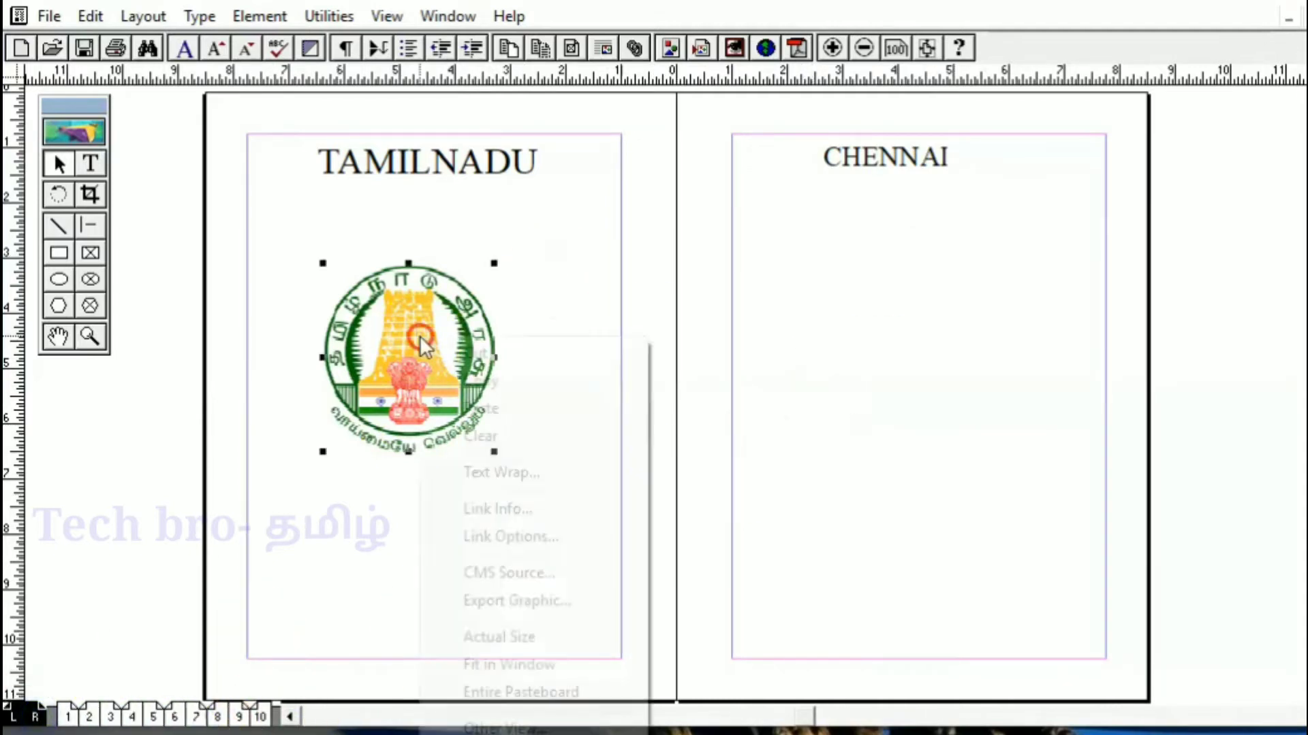
pyautogui.click(477, 382)
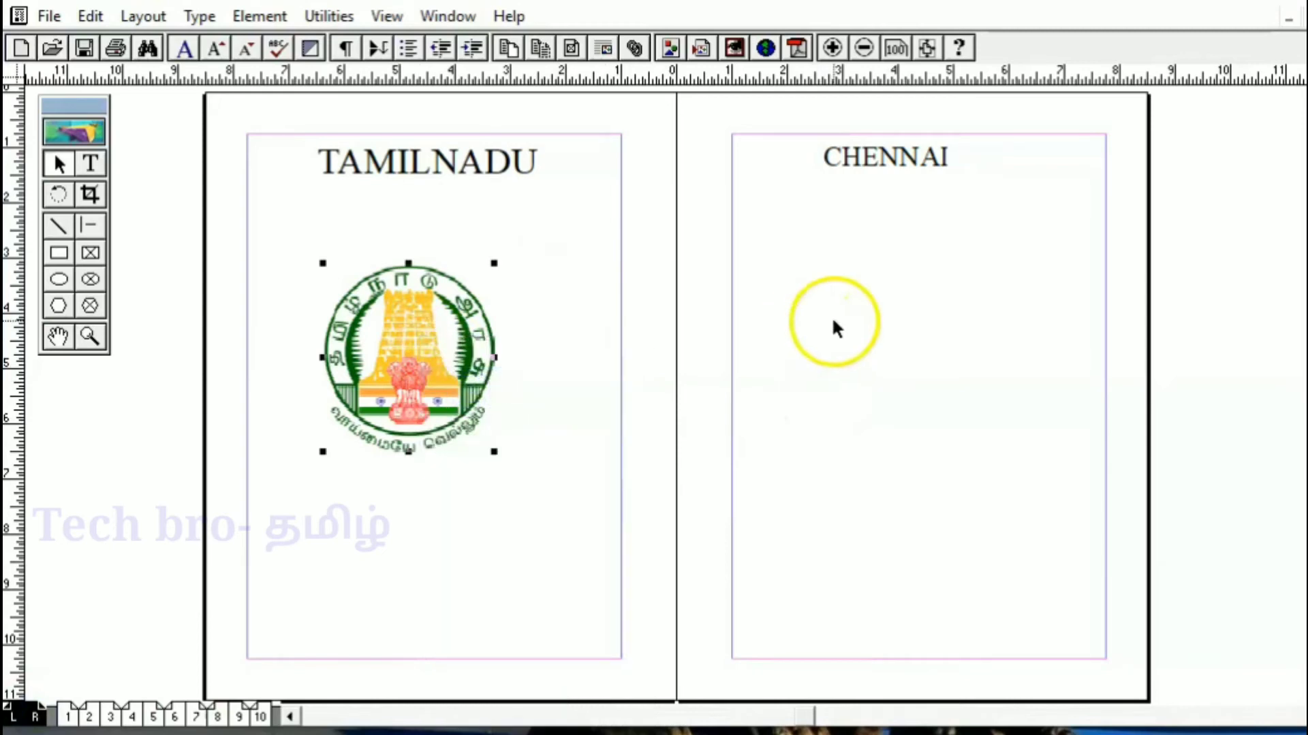
pyautogui.rightClick(832, 320)
pyautogui.click(879, 396)
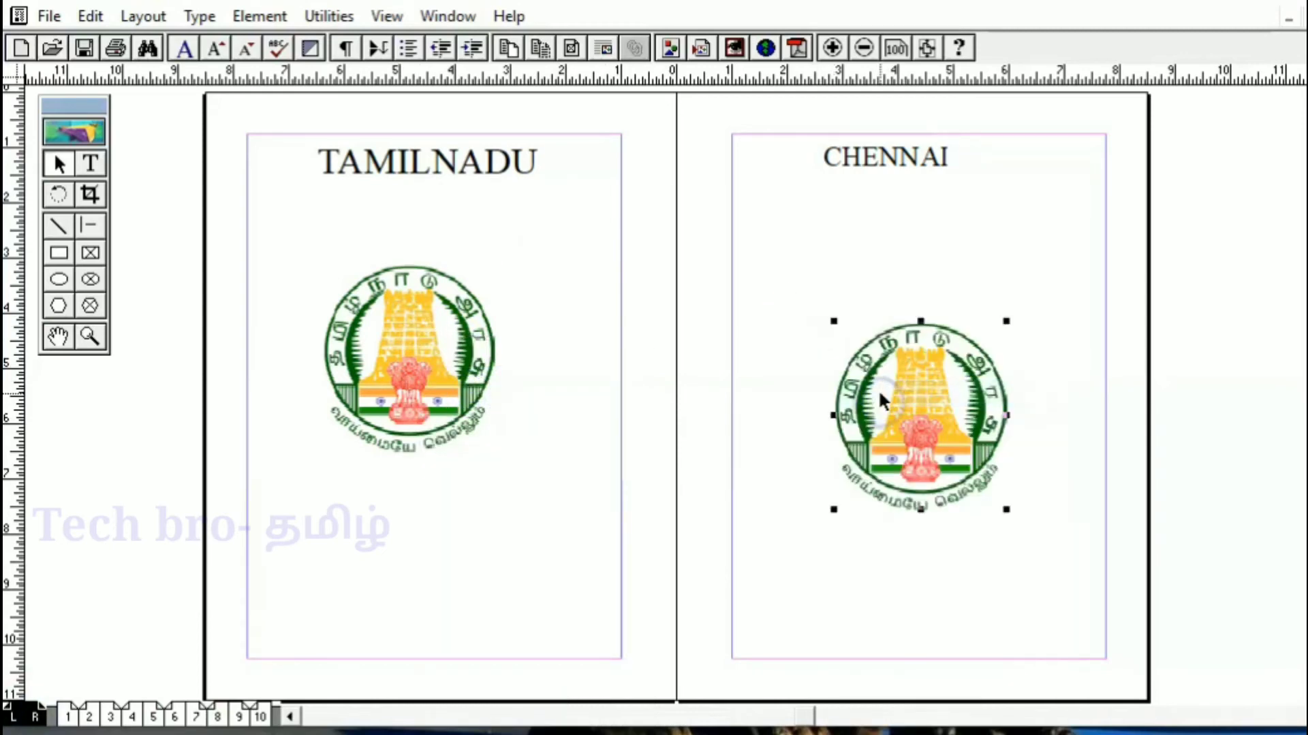
pyautogui.moveTo(877, 390); pyautogui.dragTo(869, 321)
pyautogui.click(928, 487)
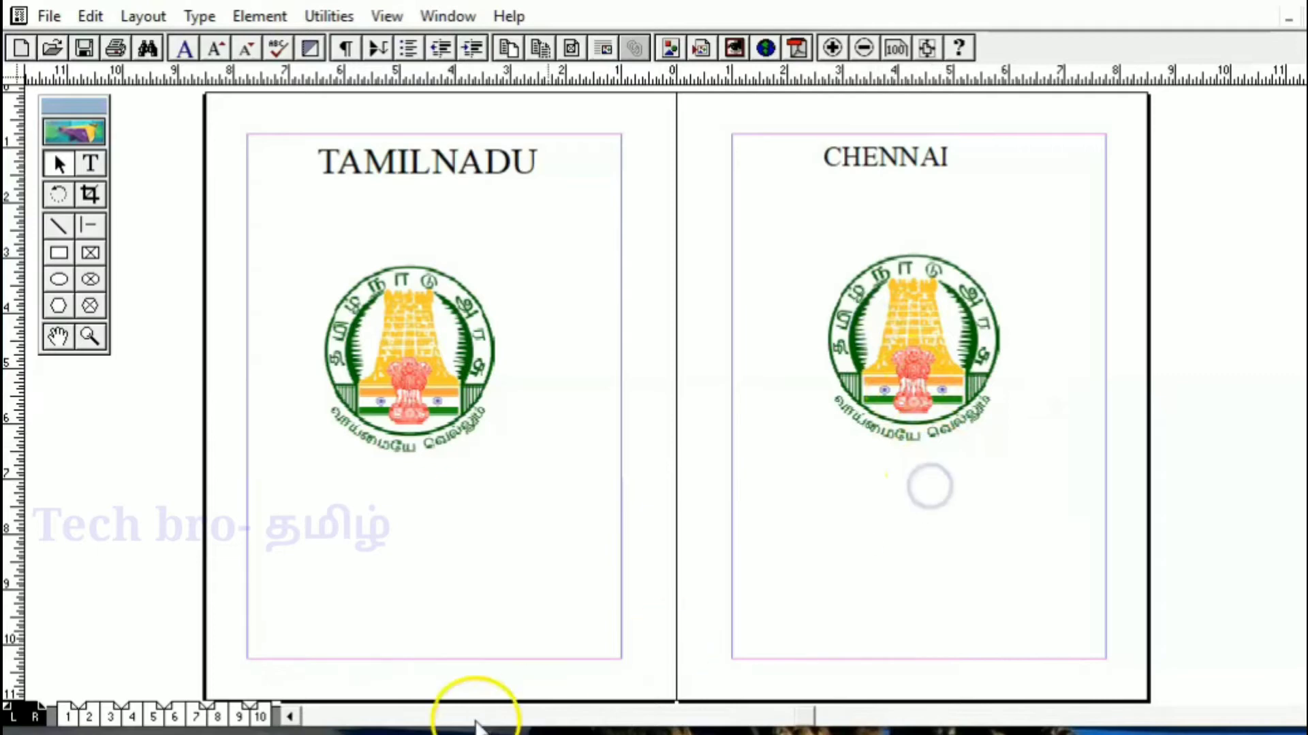
# Check both logos on the facing spreads from 2–3 to 8–9 against the master pages.
pyautogui.click(88, 719)
pyautogui.click(131, 717)
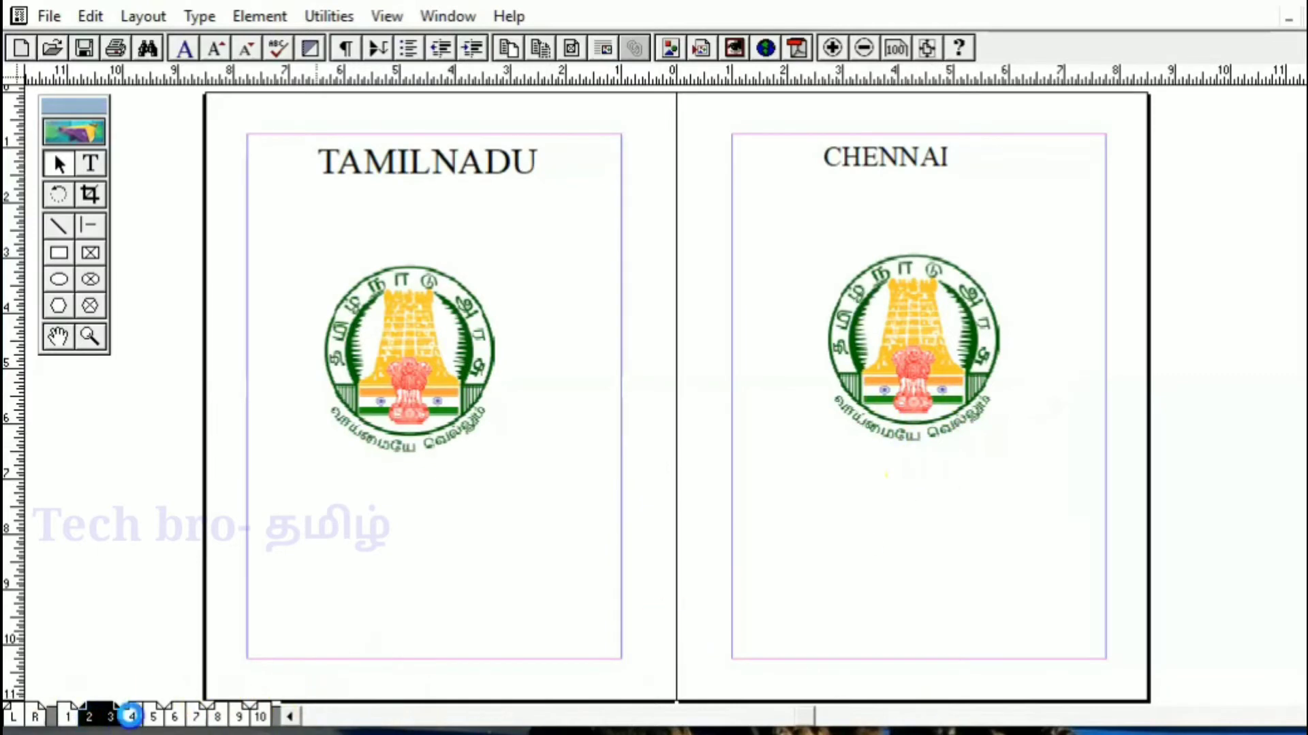
pyautogui.click(195, 711)
pyautogui.click(258, 717)
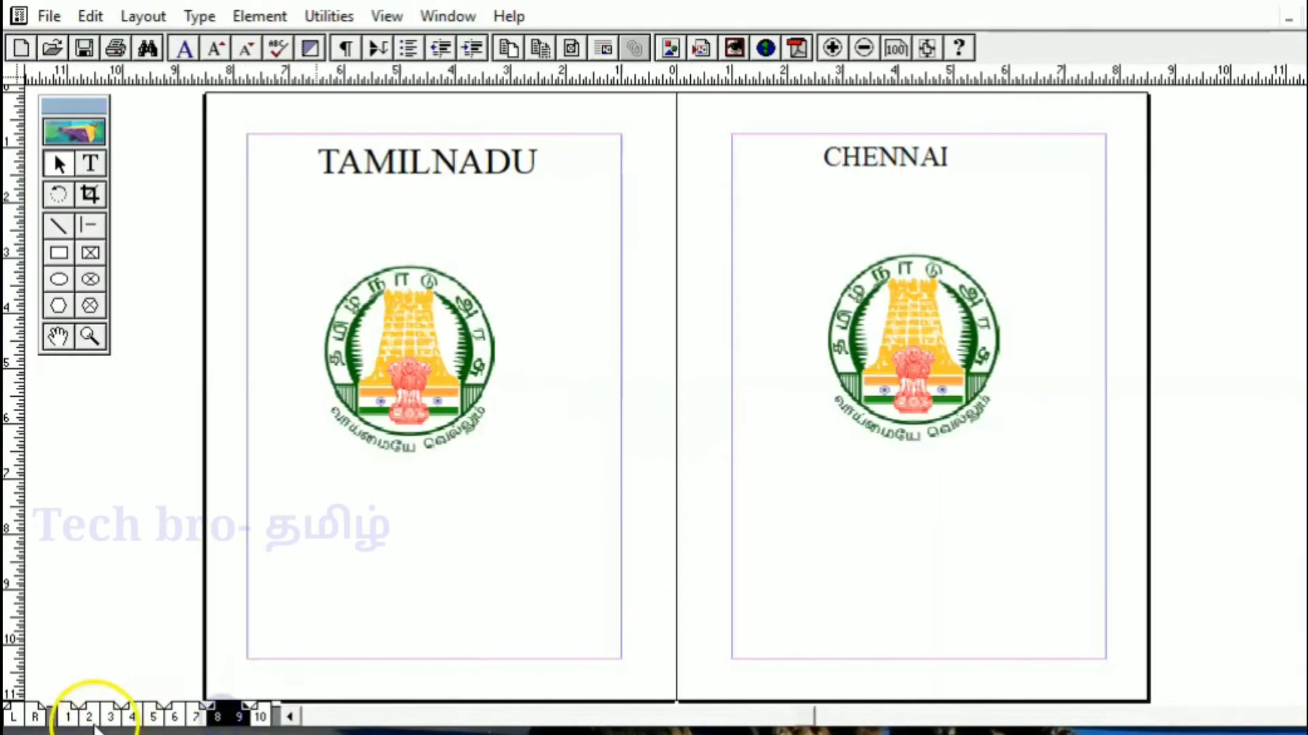
pyautogui.click(98, 717)
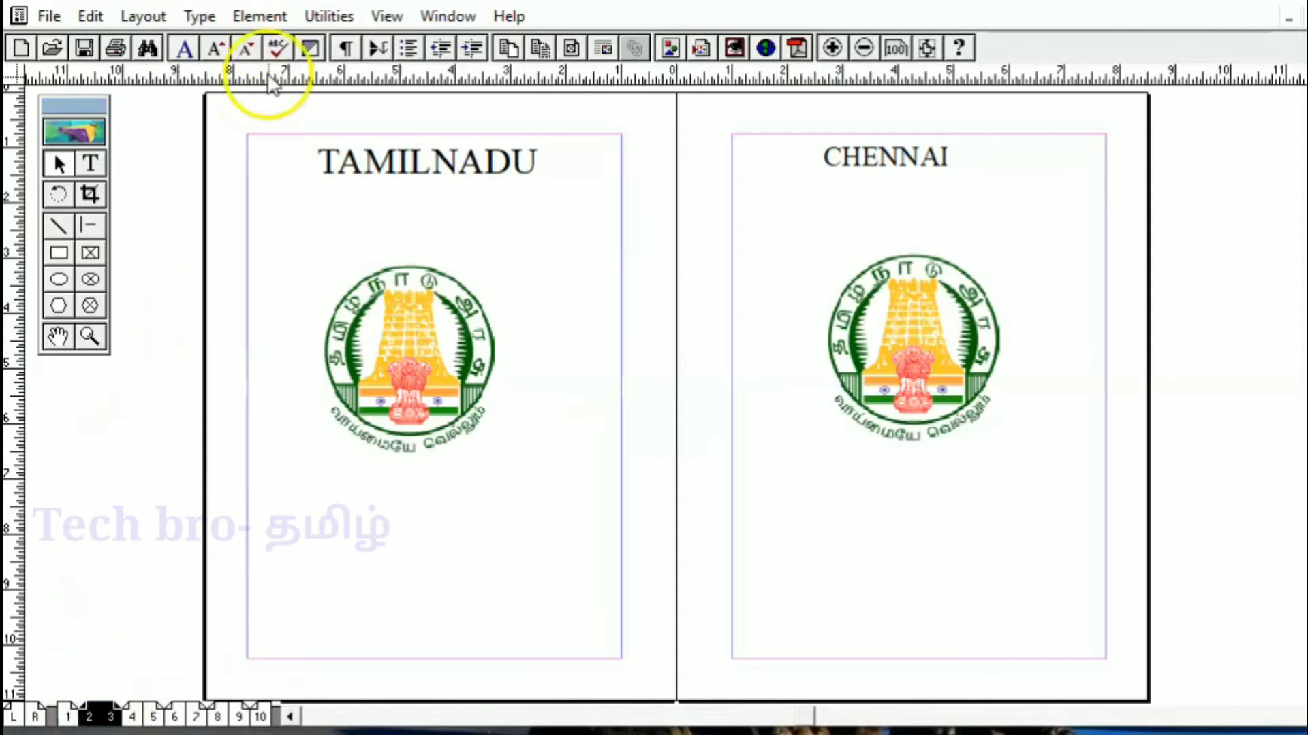
pyautogui.click(36, 717)
pyautogui.click(647, 419)
pyautogui.click(845, 361)
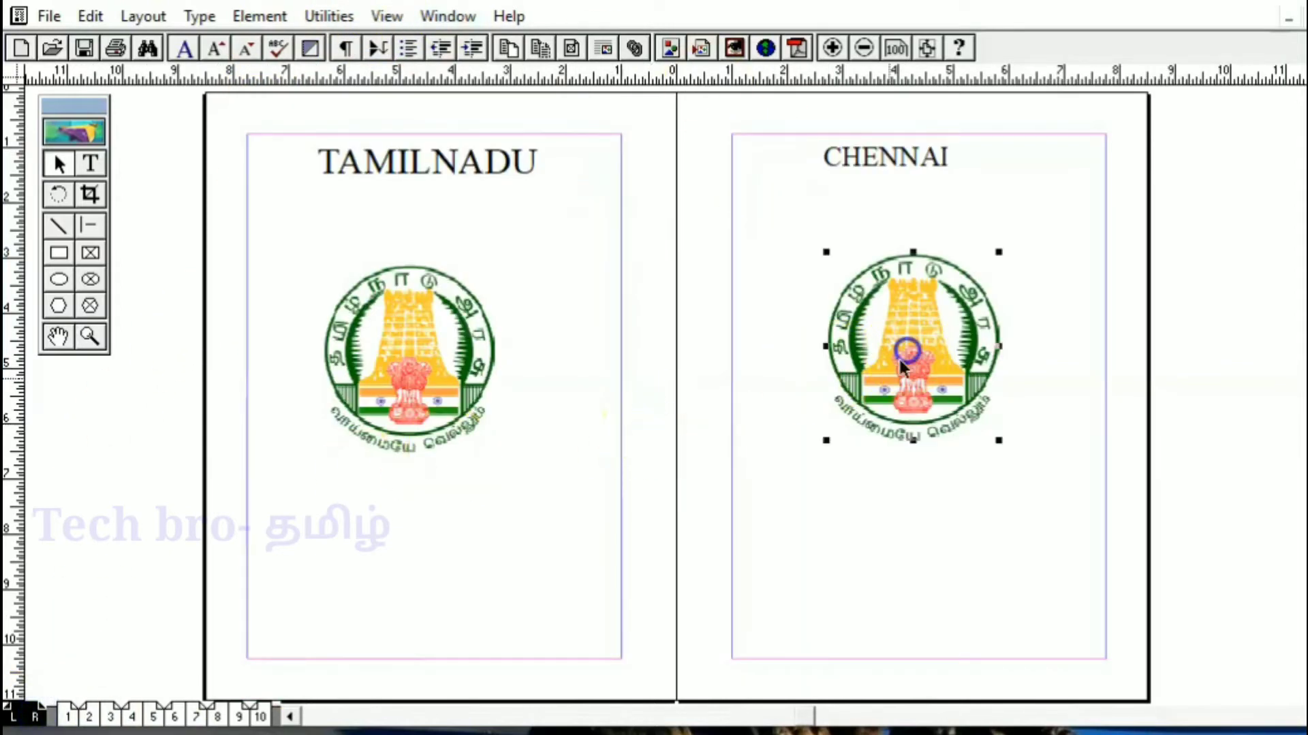
pyautogui.click(87, 717)
pyautogui.click(238, 717)
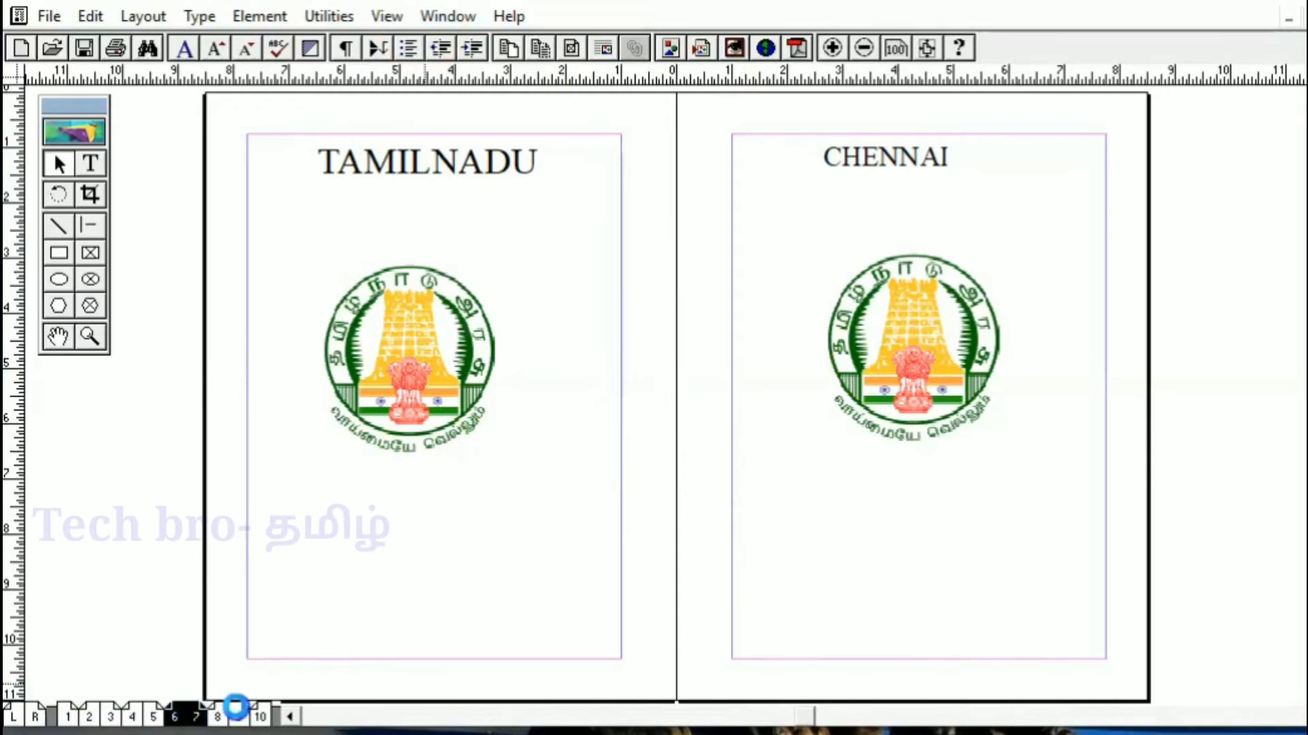
# Show the Master Pages palette and position it over the upper part of the right-hand page.
pyautogui.click(443, 15)
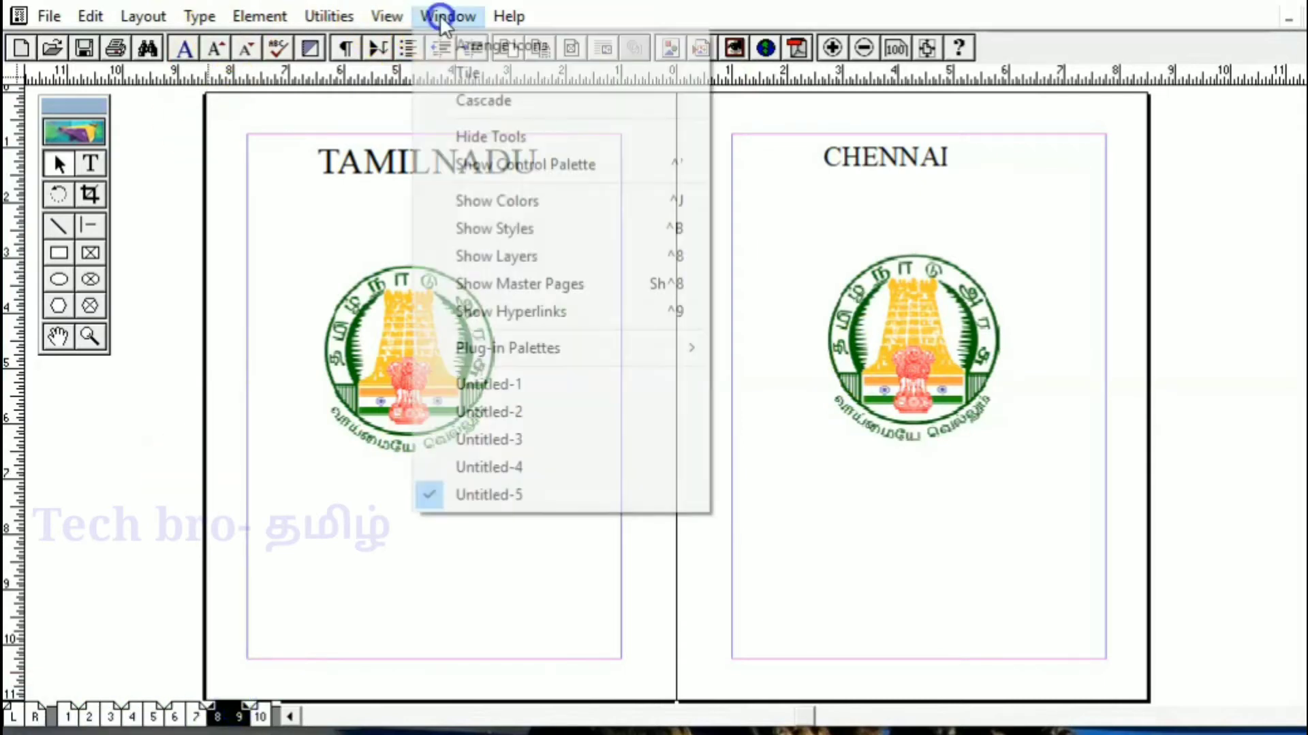
pyautogui.click(516, 284)
pyautogui.moveTo(1074, 214); pyautogui.dragTo(1024, 197)
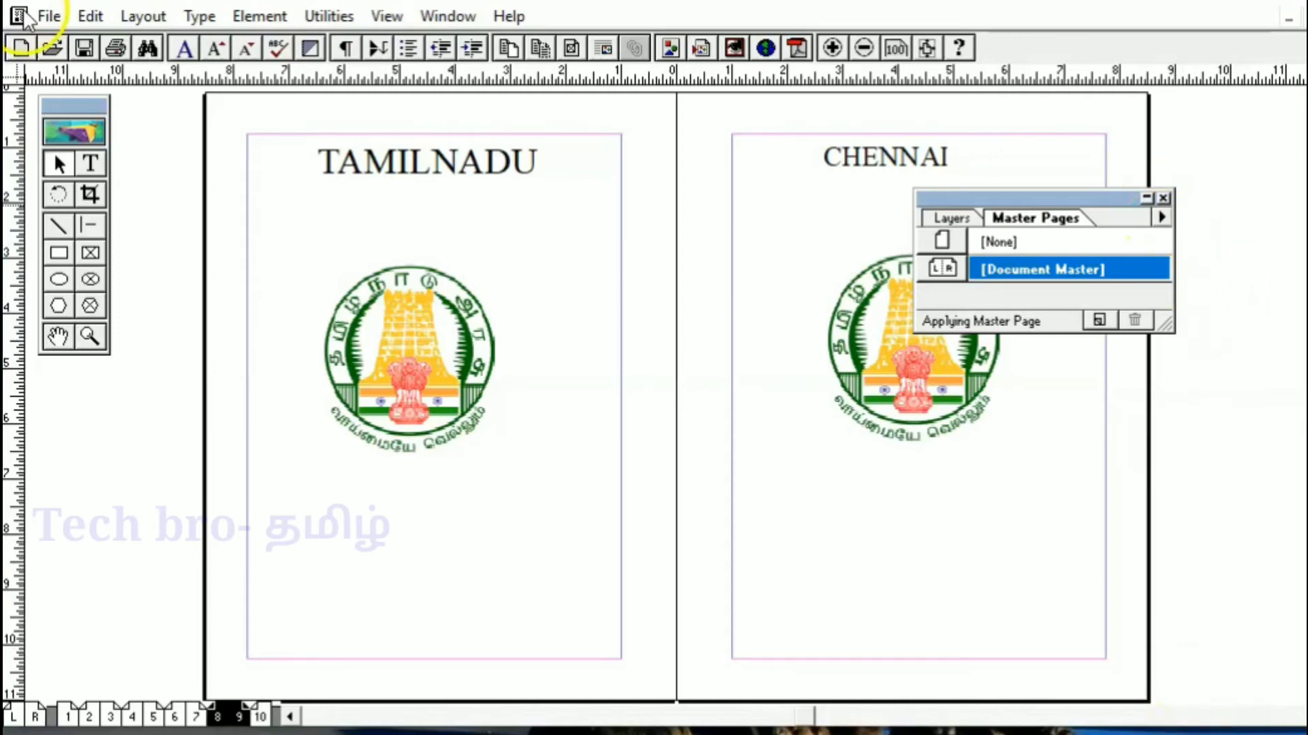
# Create a new one-page Letter publication in tall orientation with double-sided, facing pages.
pyautogui.click(47, 17)
pyautogui.click(137, 388)
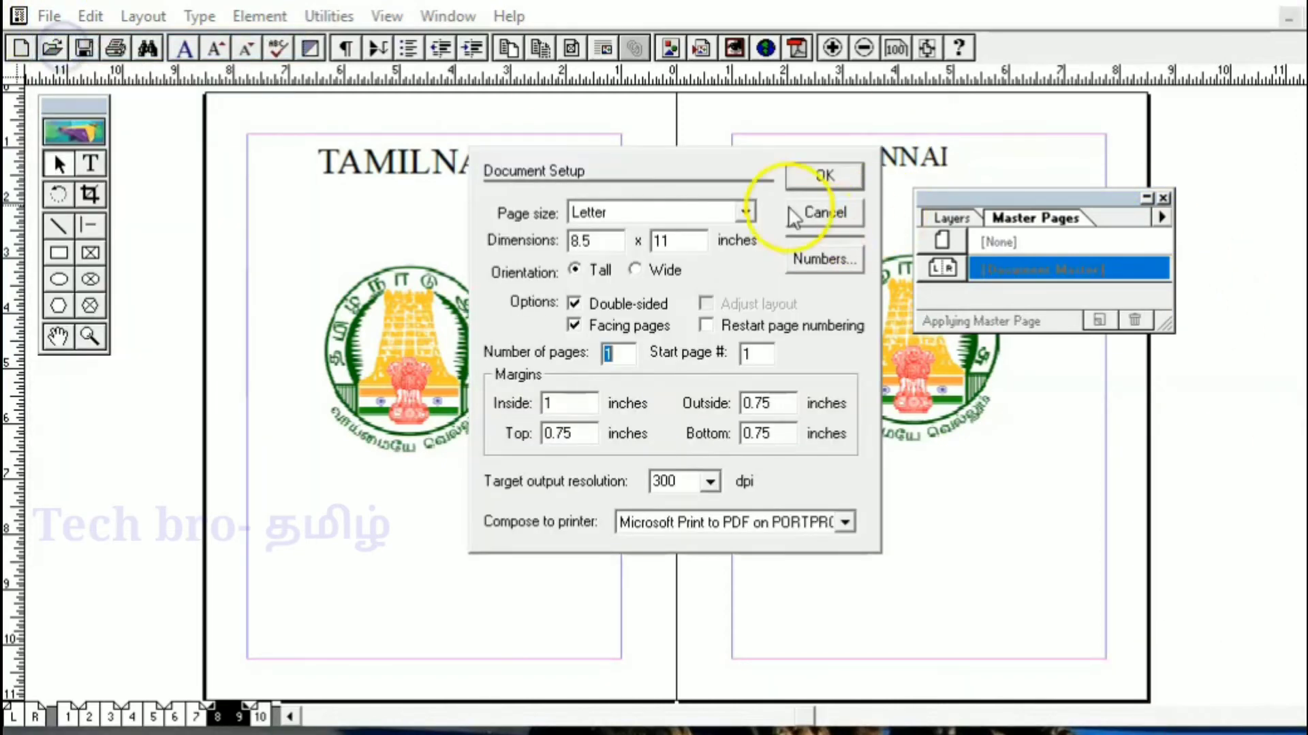
pyautogui.click(818, 176)
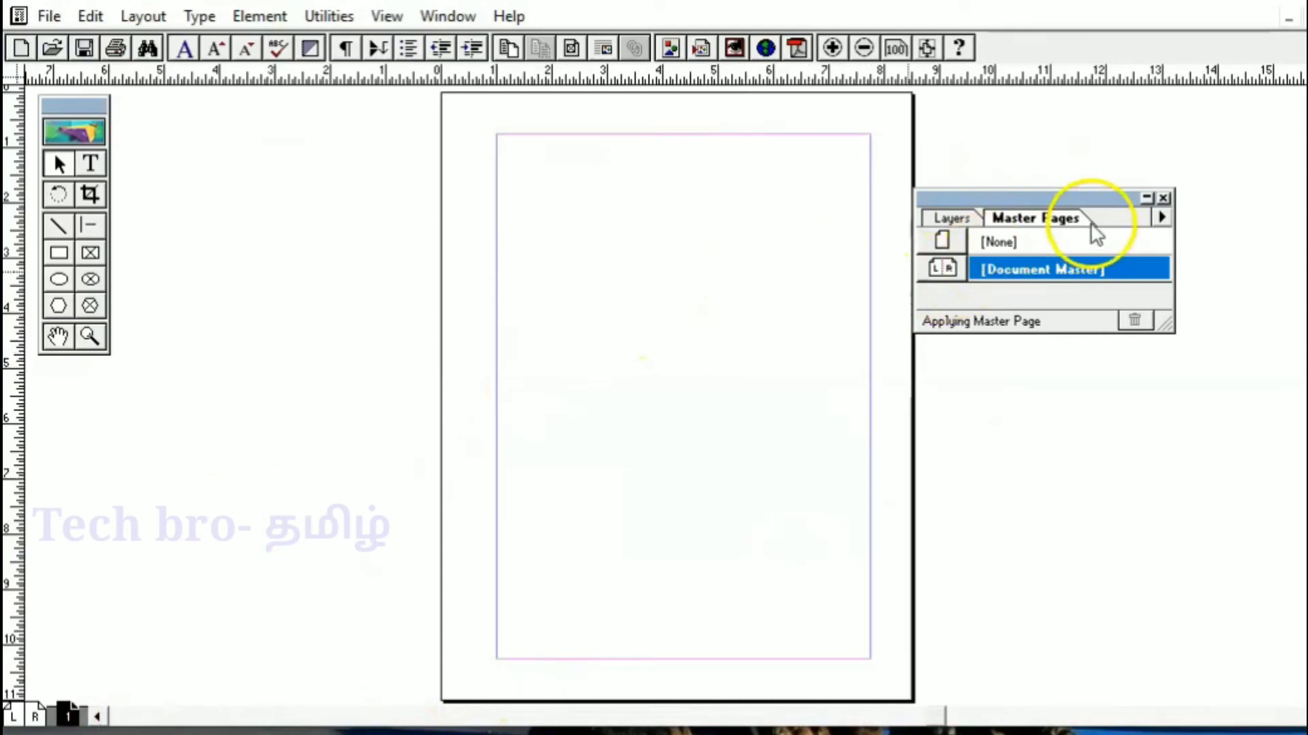
# Create a two-page master page named BHARTHI with the default margins and one column per side, and return to page 1.
pyautogui.moveTo(1084, 202); pyautogui.dragTo(1087, 171)
pyautogui.click(1163, 188)
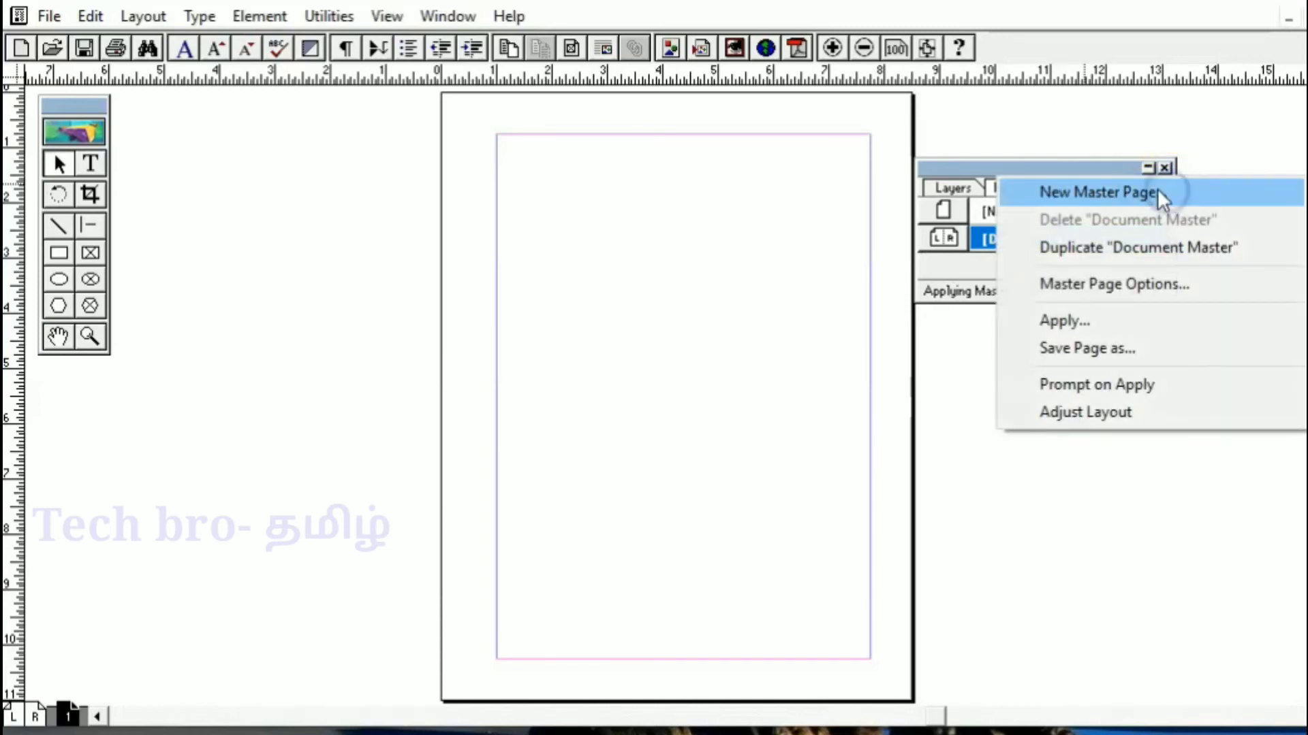
pyautogui.click(1110, 194)
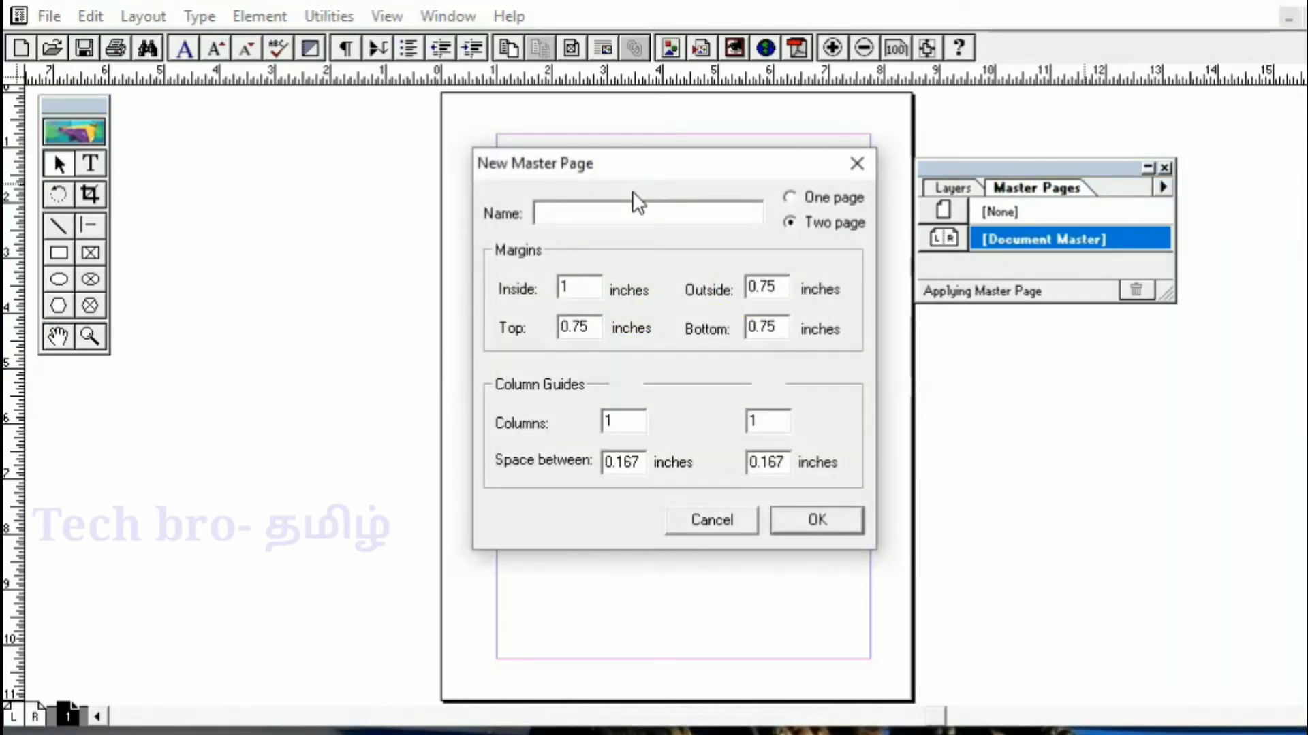
pyautogui.write('BHARTHI')
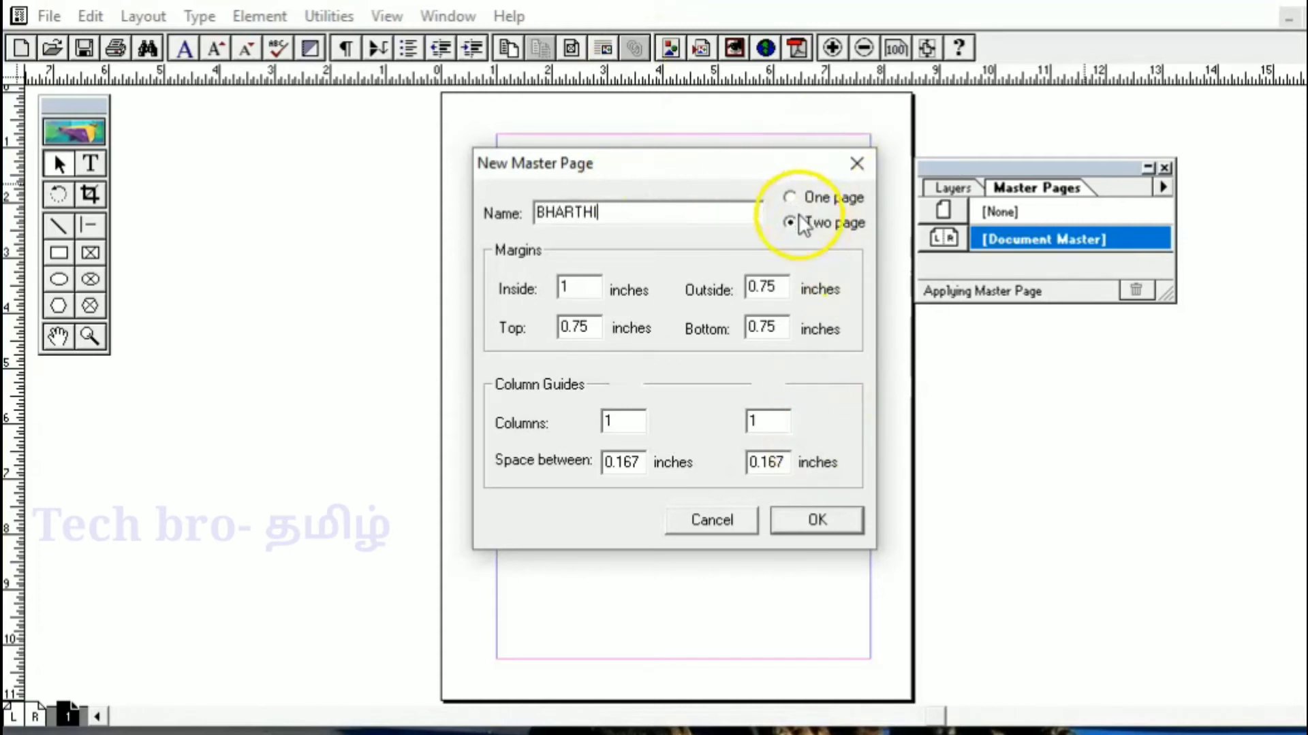
pyautogui.click(810, 521)
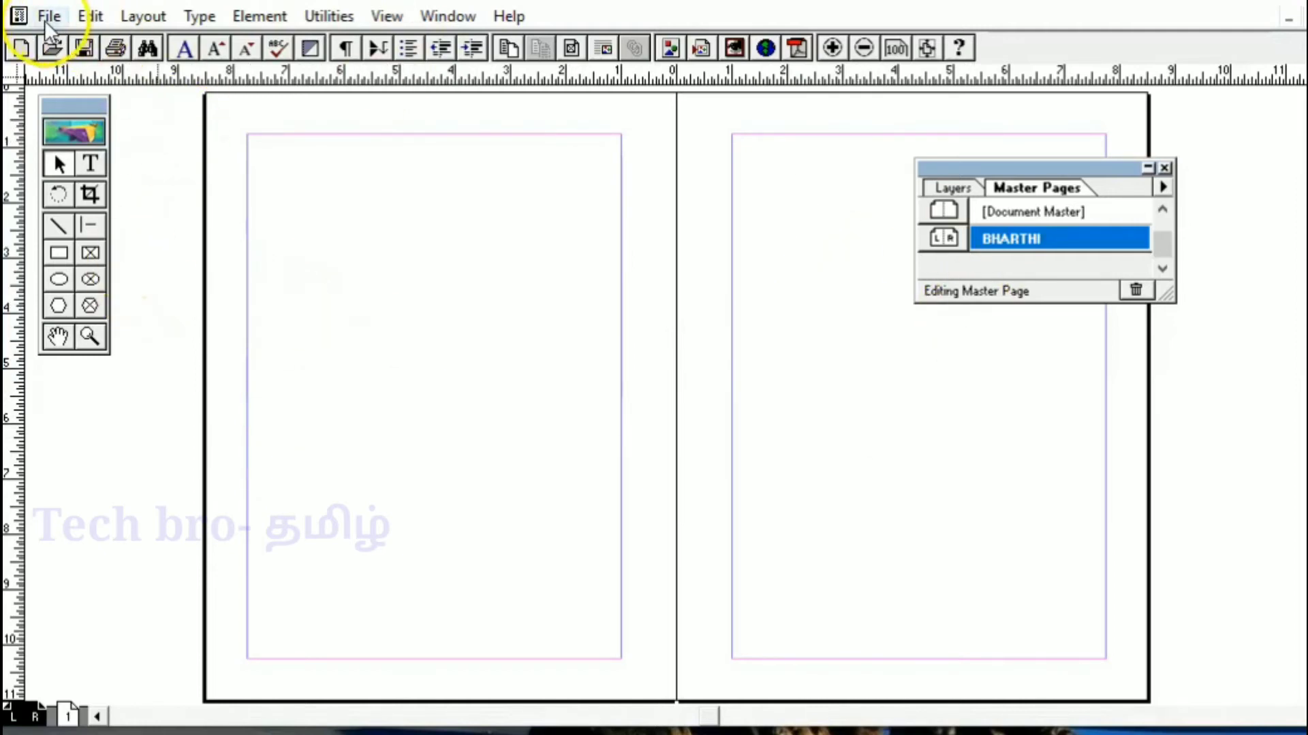
pyautogui.click(69, 715)
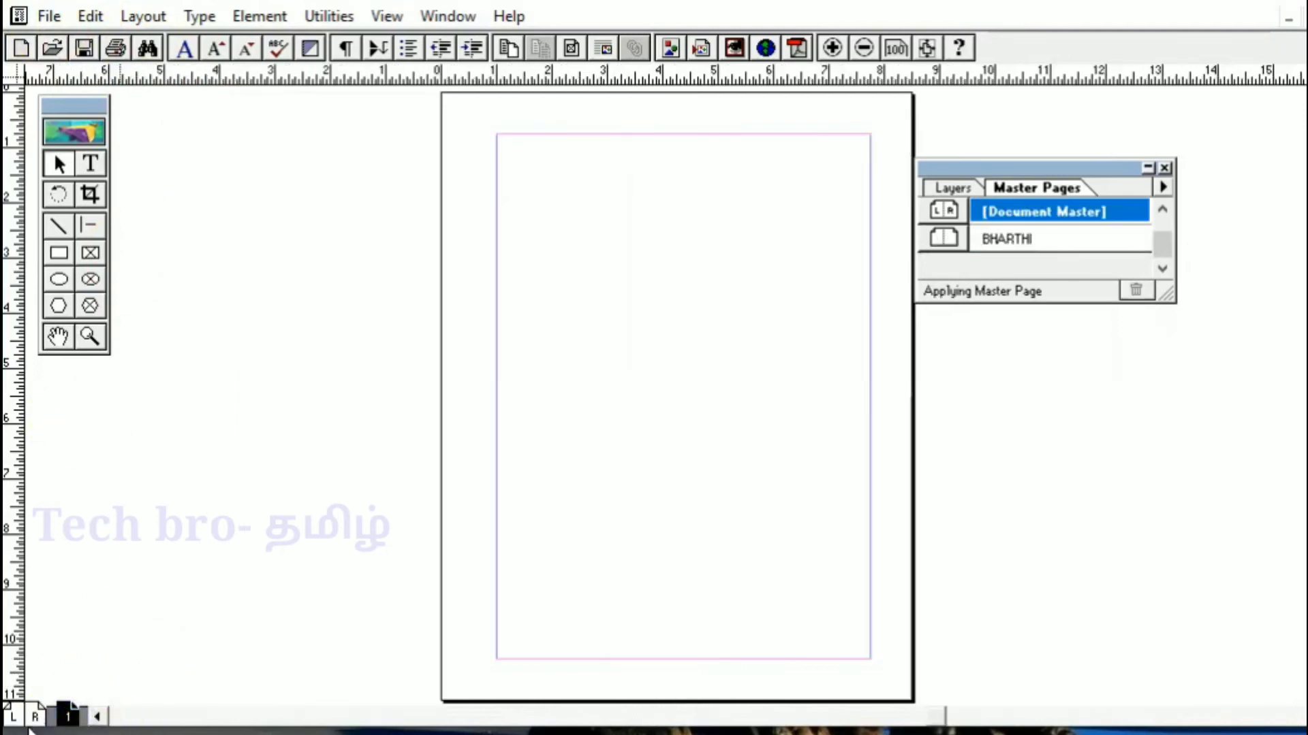
# Insert 19 pages after page 1 using the Document Master.
pyautogui.click(32, 719)
pyautogui.click(66, 718)
pyautogui.click(32, 721)
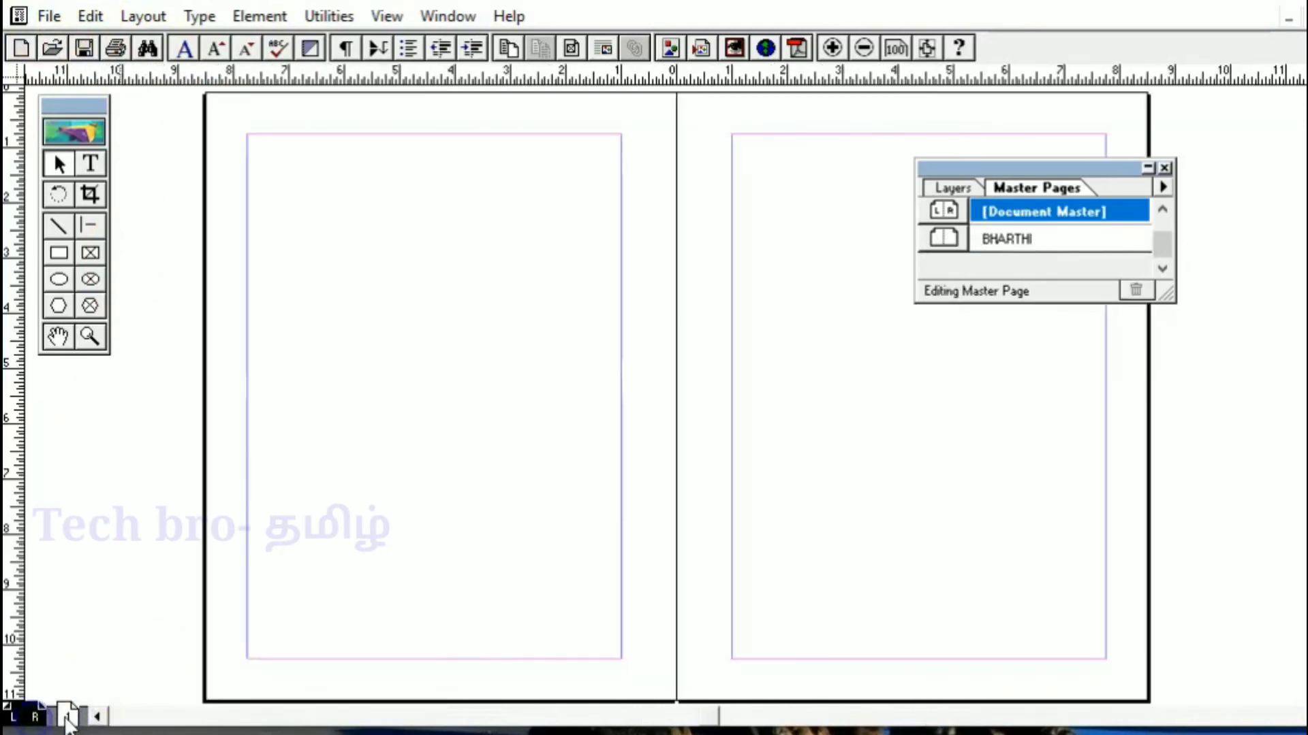
pyautogui.click(67, 717)
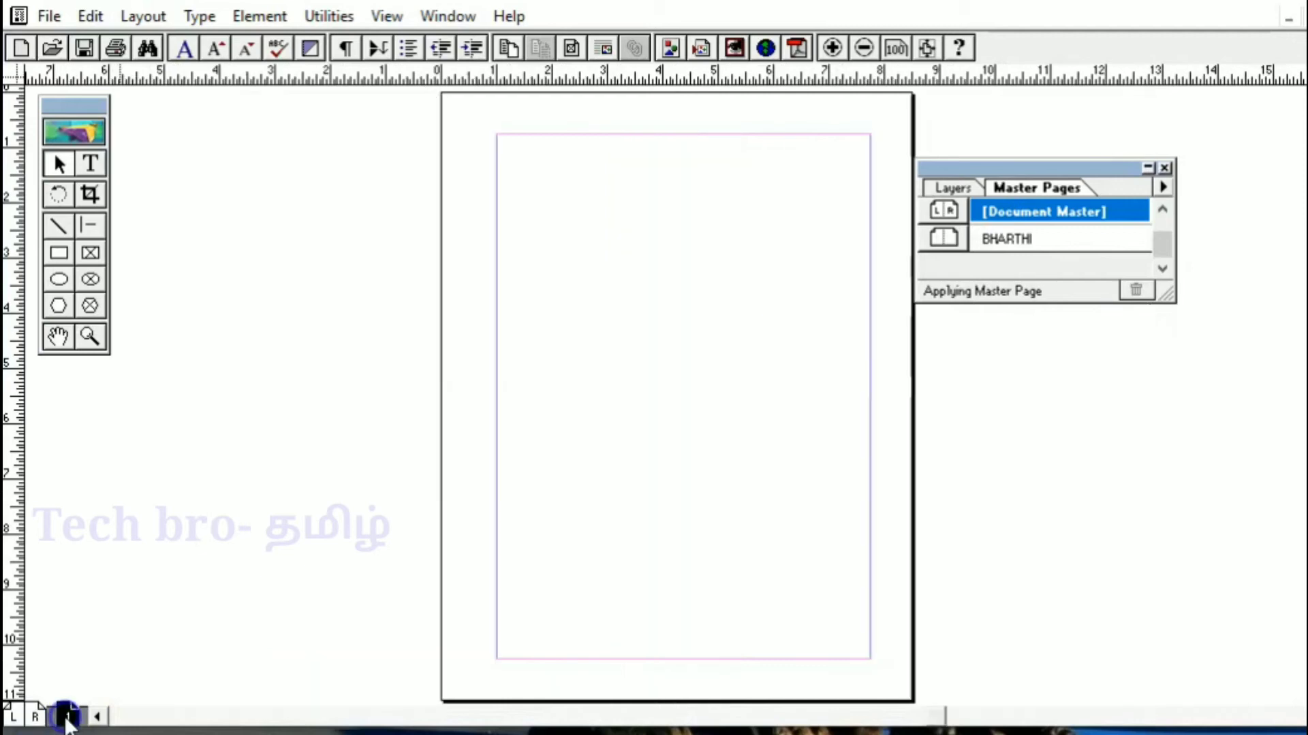
pyautogui.click(159, 17)
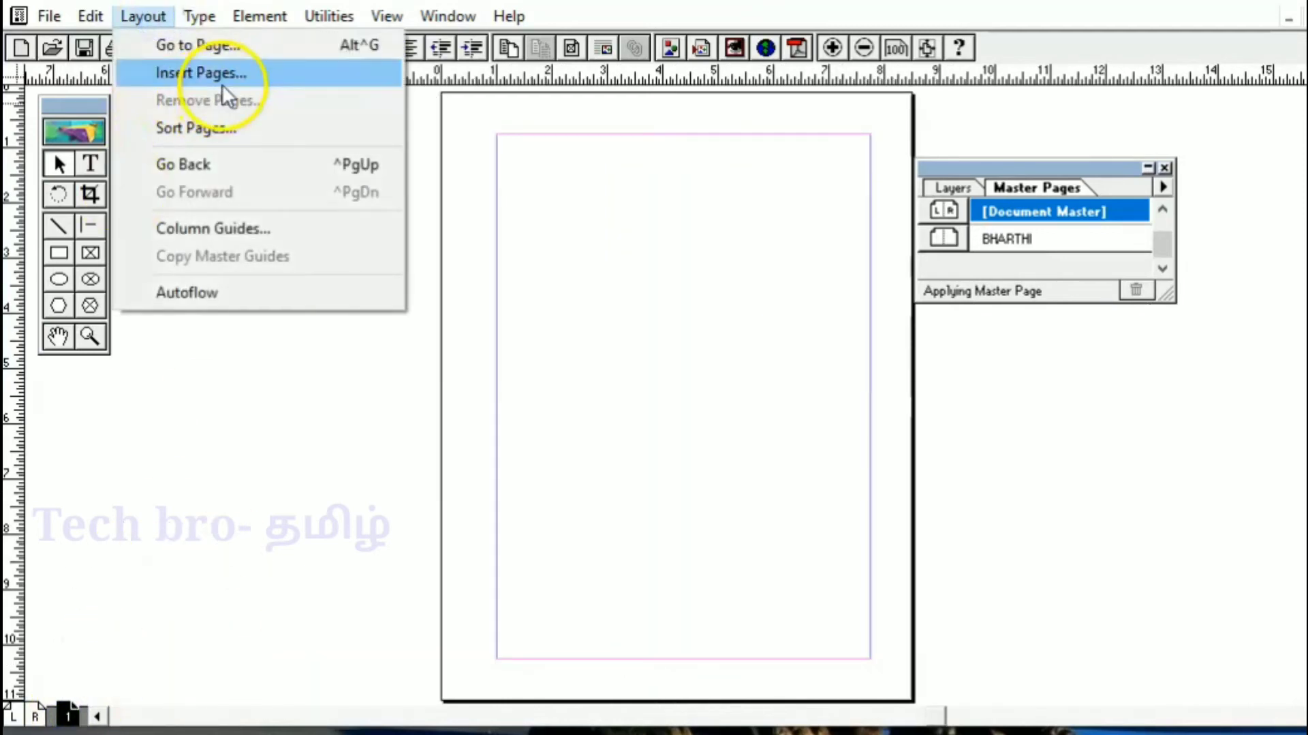
pyautogui.click(222, 81)
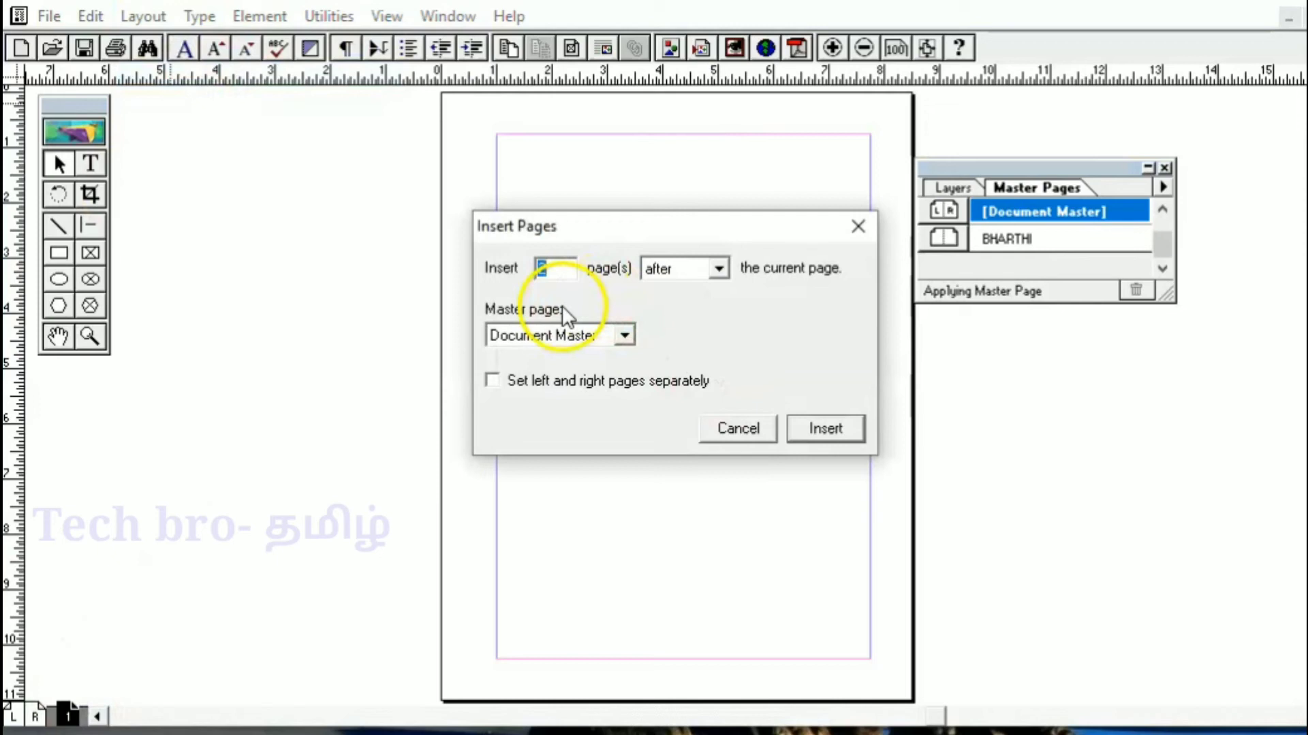
pyautogui.write('19')
pyautogui.click(826, 429)
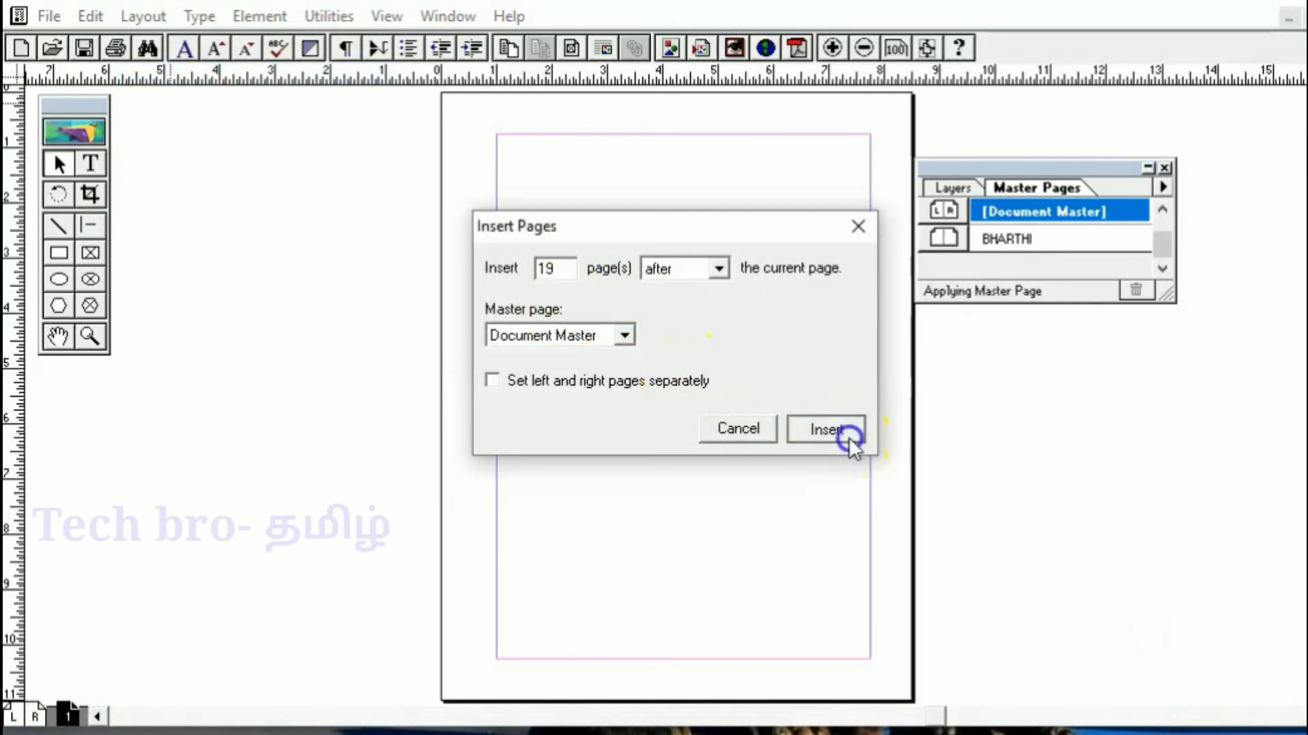
pyautogui.click(489, 719)
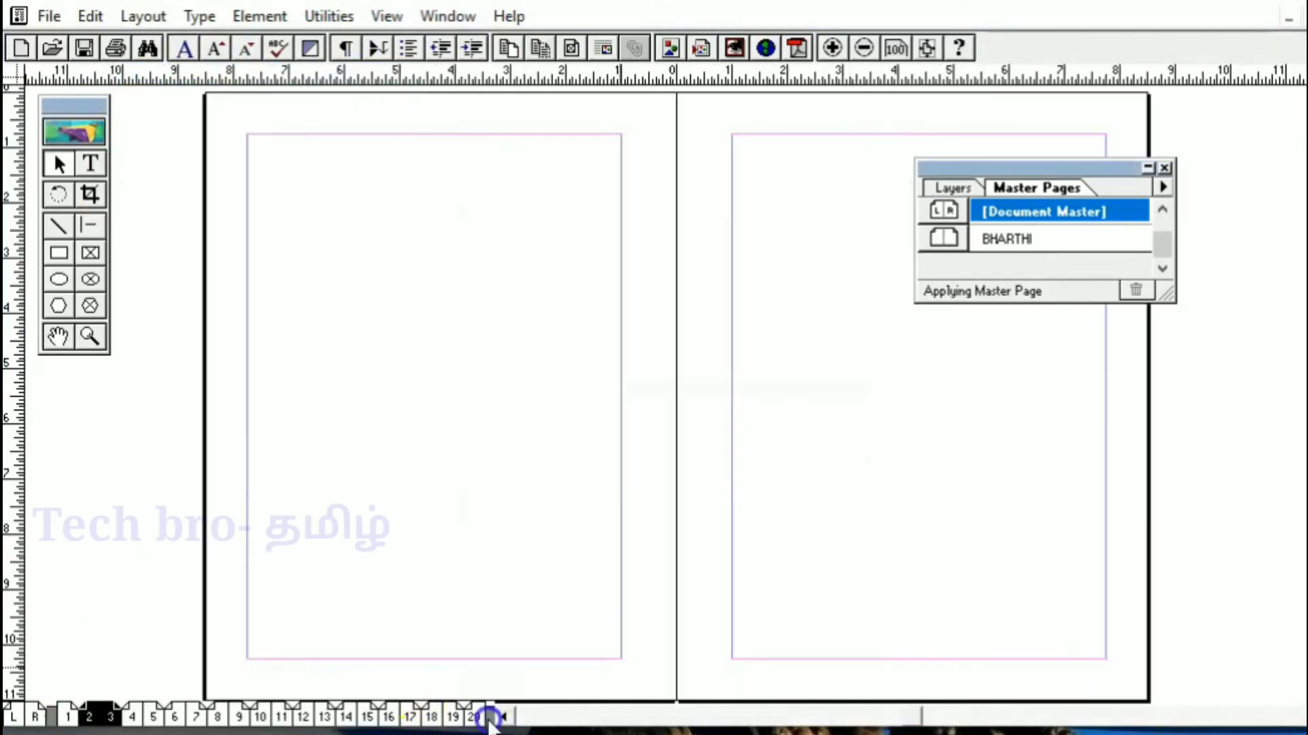
# Open the BHARTHI master pages for editing.
pyautogui.click(36, 716)
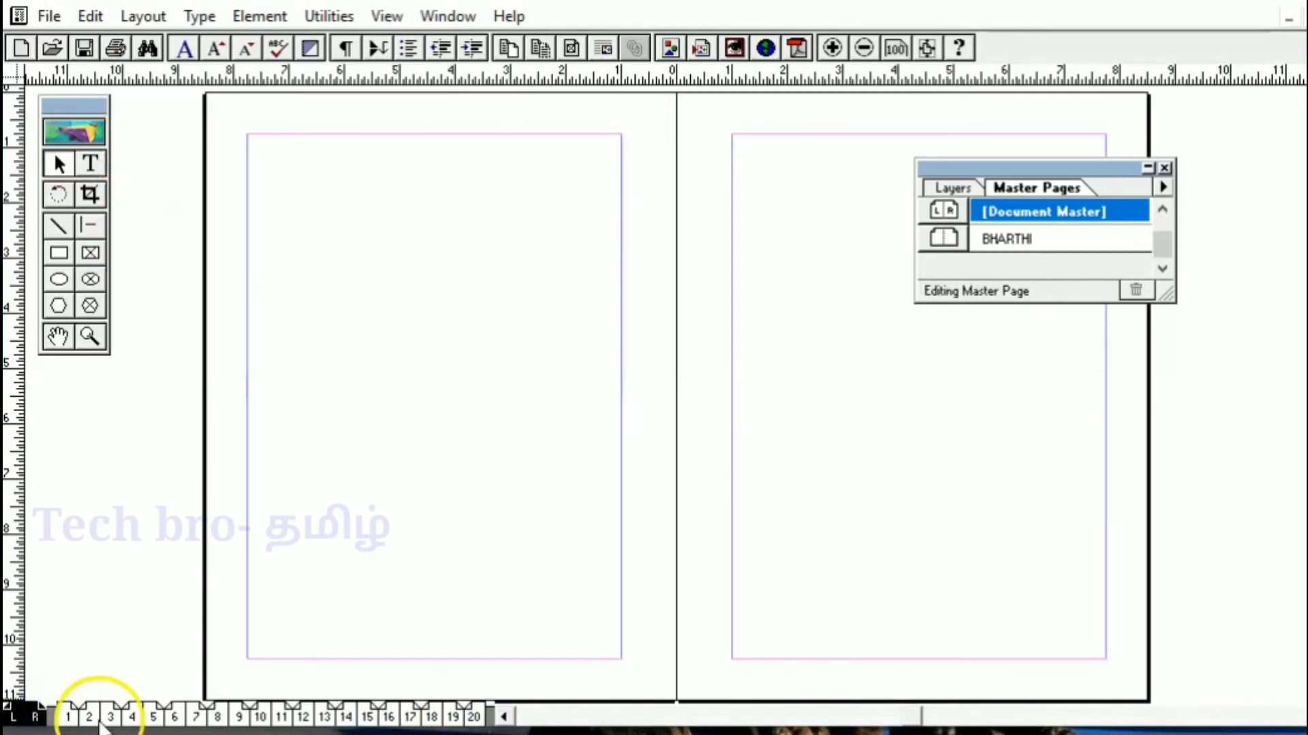
pyautogui.rightClick(15, 723)
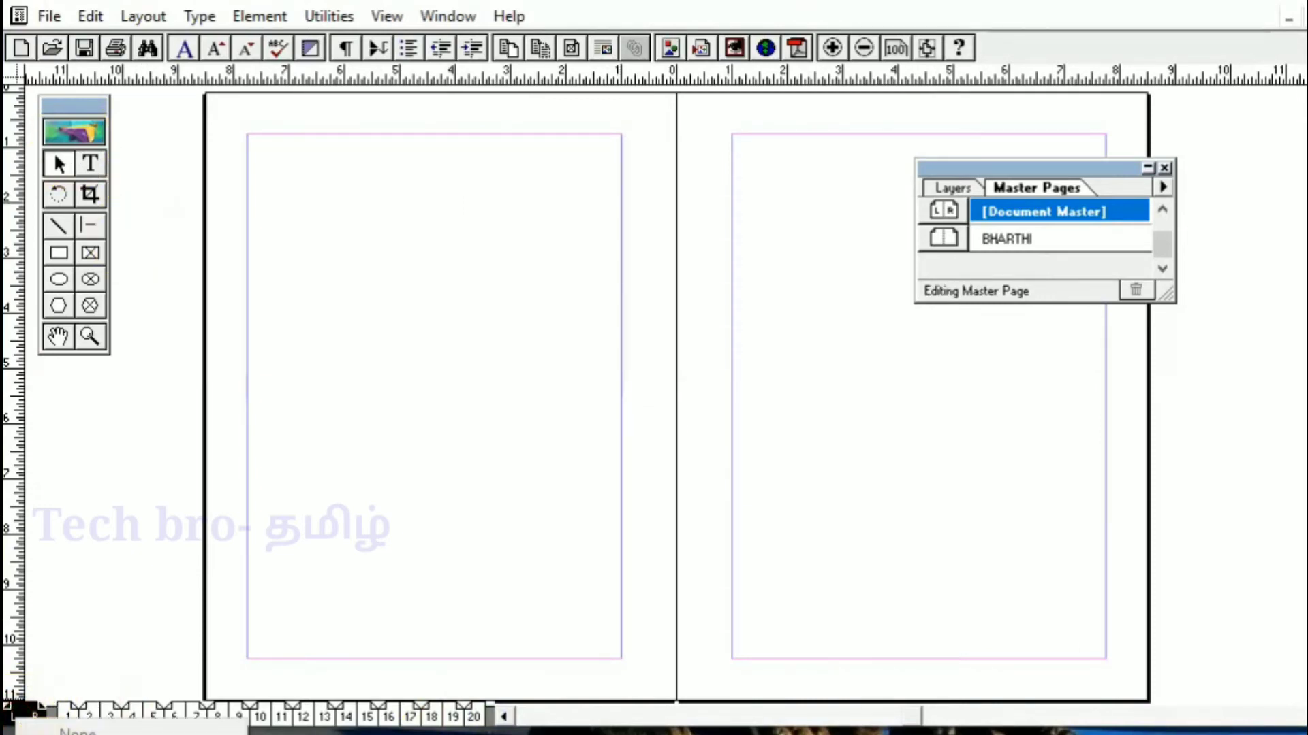
pyautogui.click(78, 734)
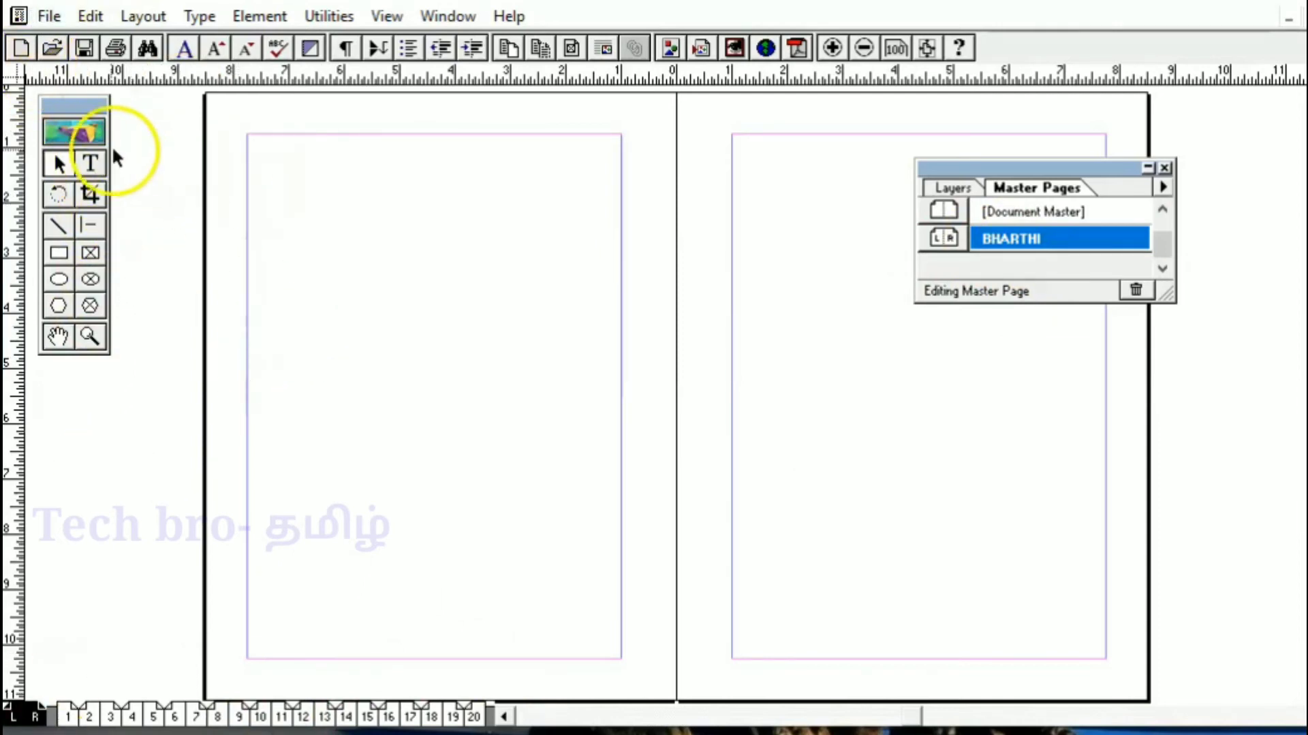
# Place the LOGO PNG file from the Desktop as an inline graphic on the left BHARTHI master page.
pyautogui.click(92, 166)
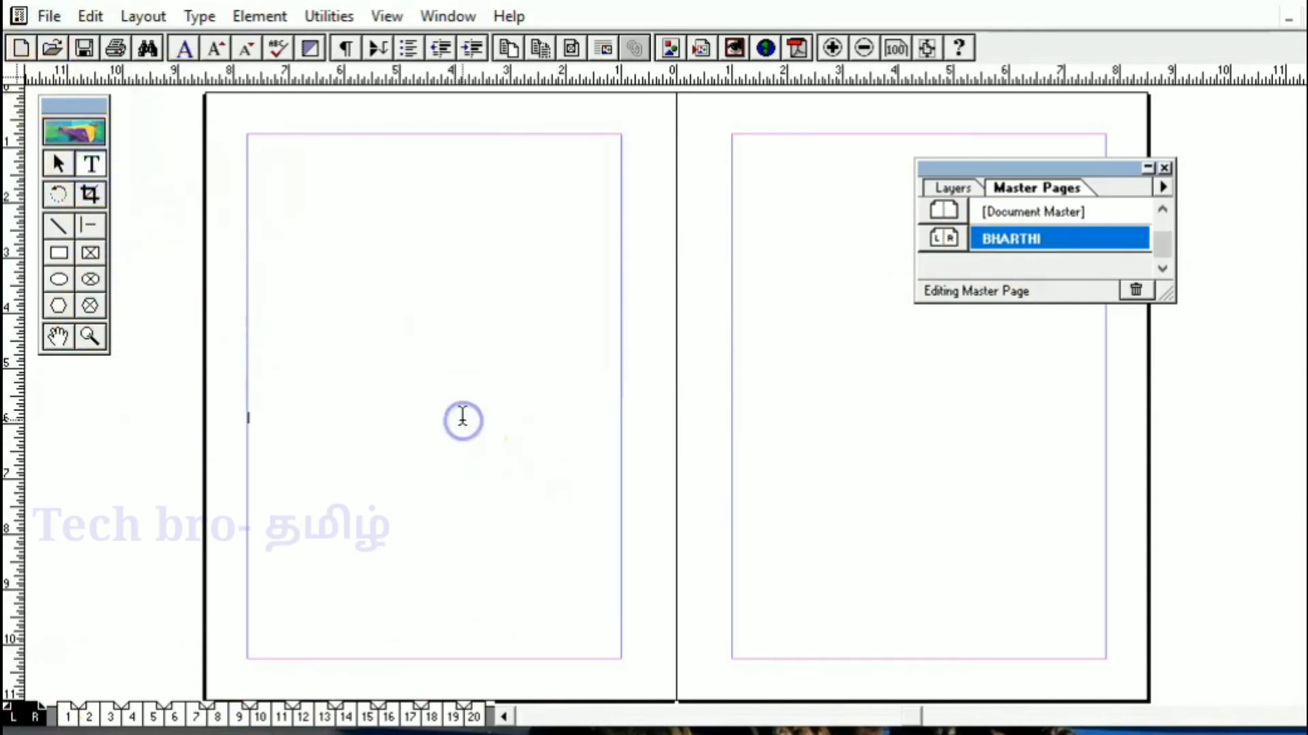
pyautogui.click(49, 16)
pyautogui.click(563, 403)
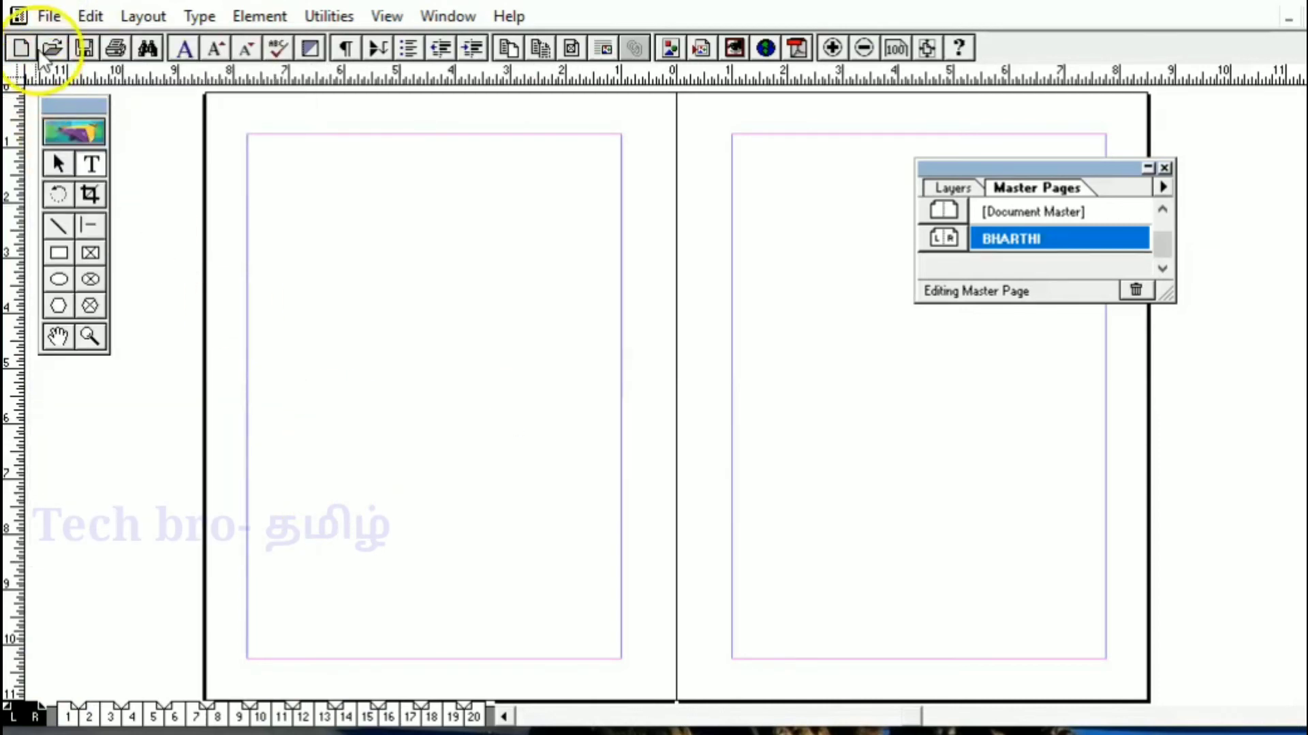
pyautogui.click(46, 19)
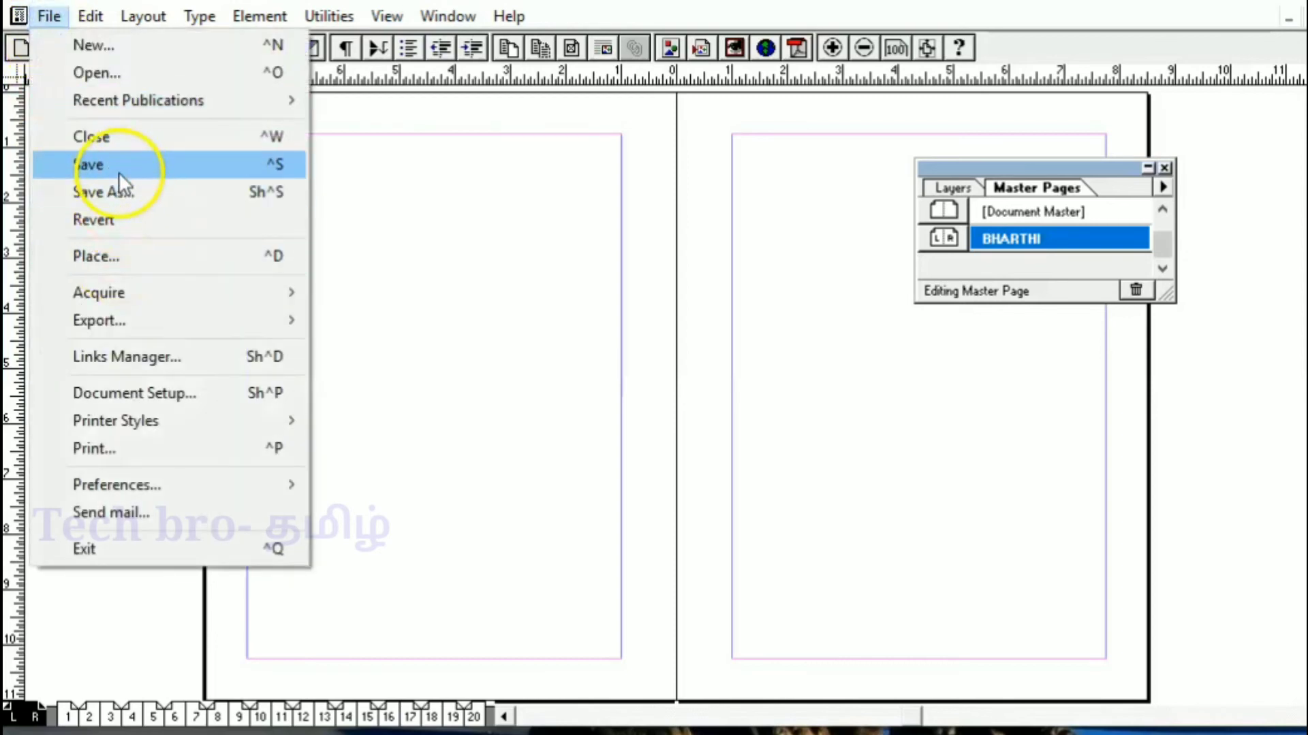
pyautogui.click(128, 255)
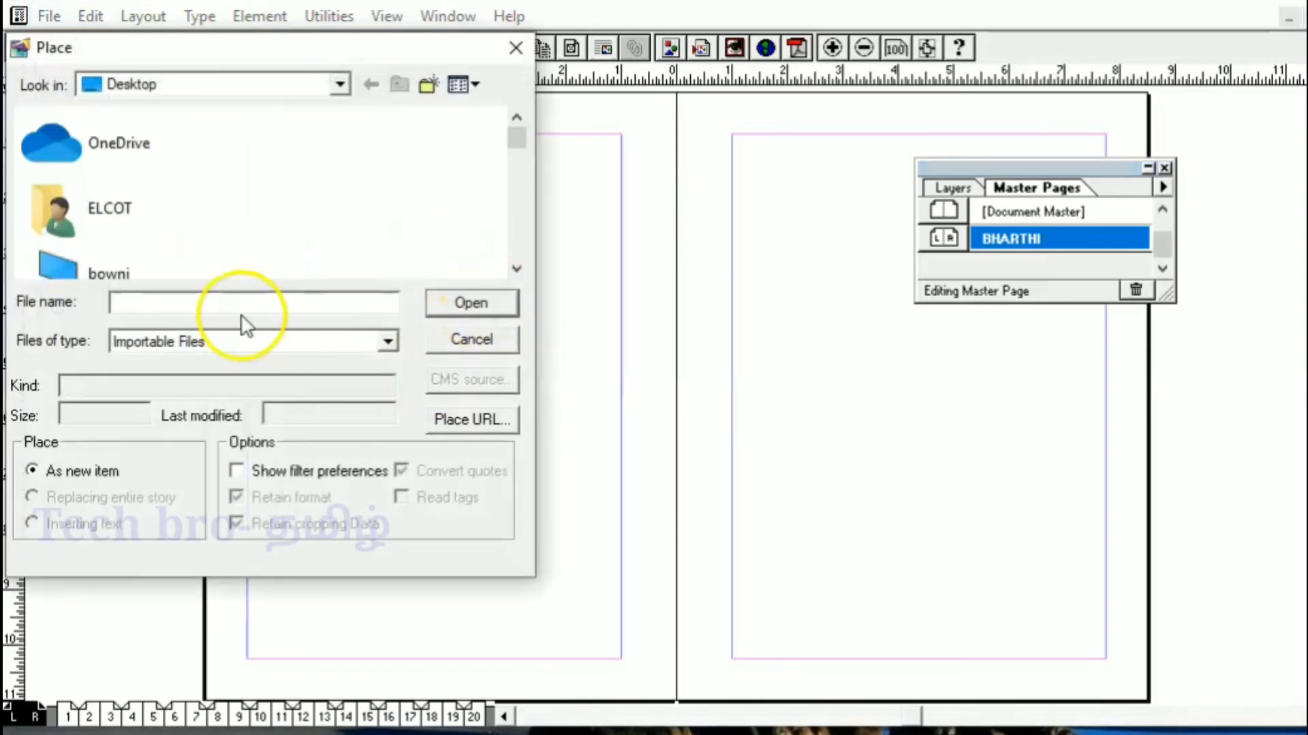
pyautogui.click(233, 349)
pyautogui.click(226, 409)
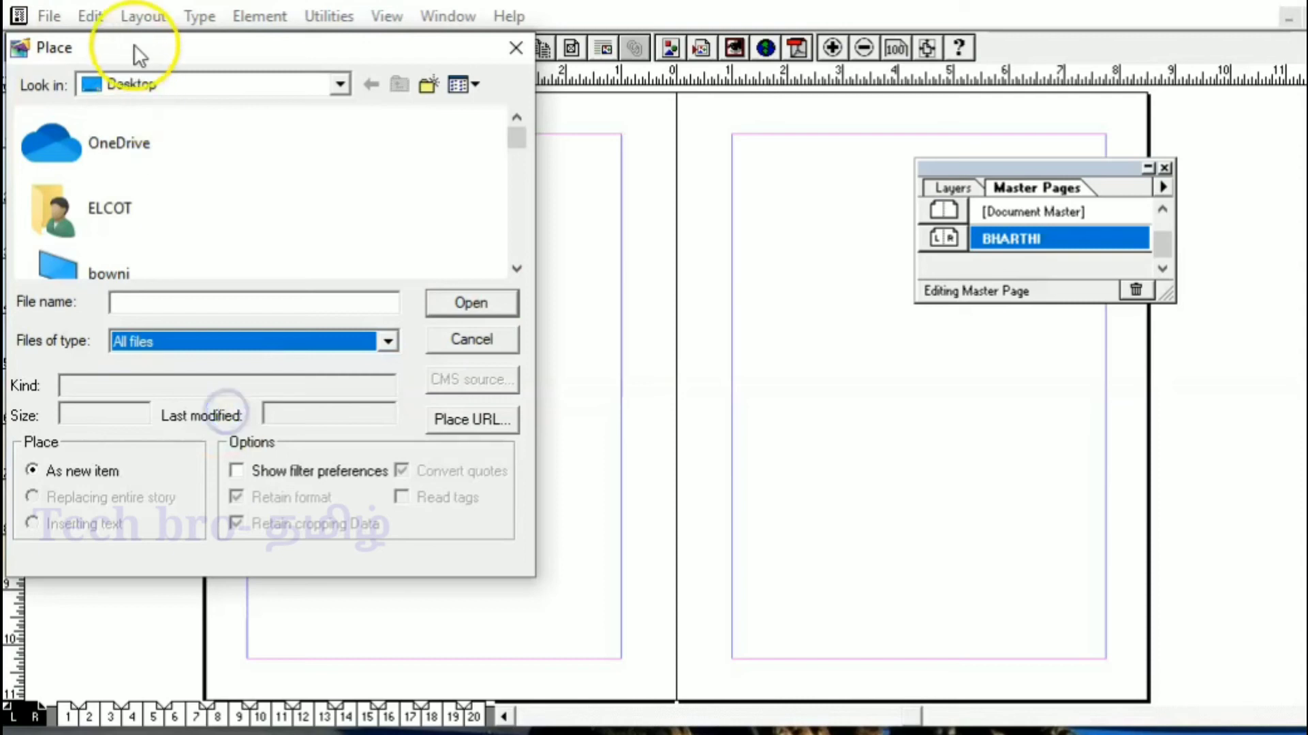
pyautogui.moveTo(522, 141); pyautogui.dragTo(169, 219)
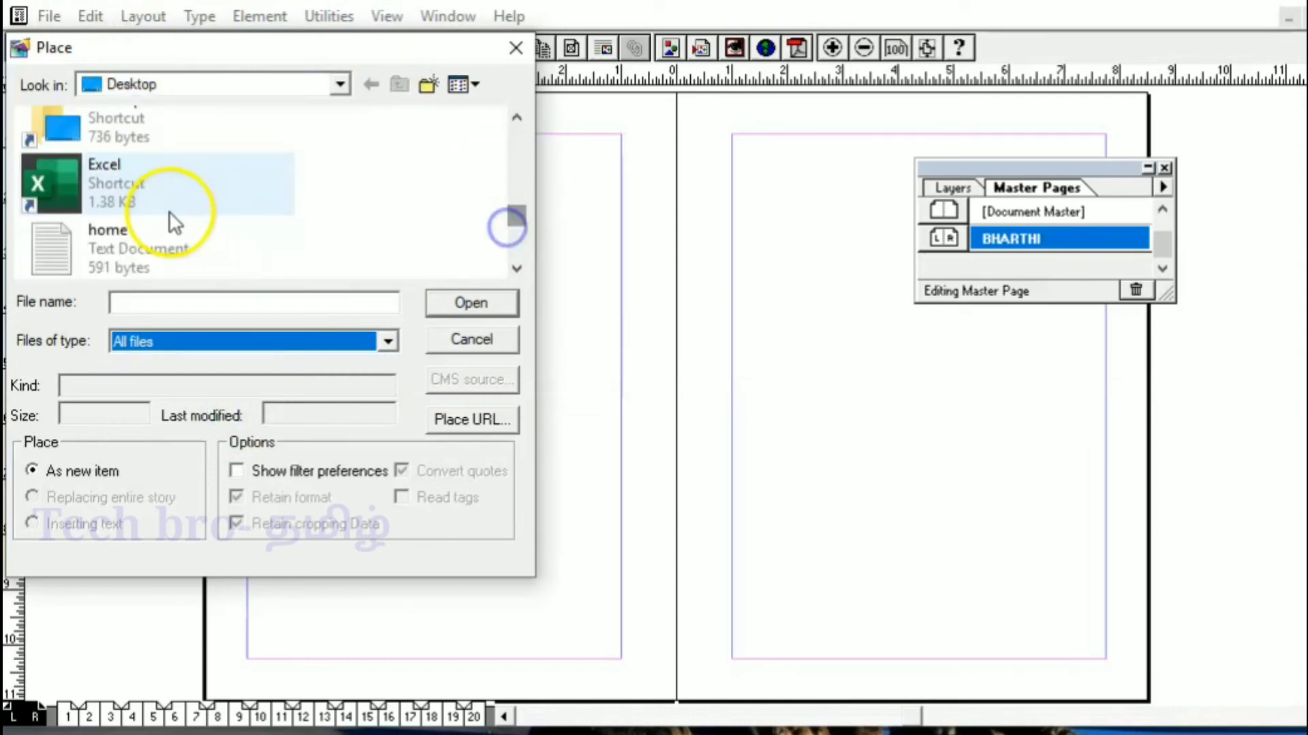
pyautogui.click(513, 198)
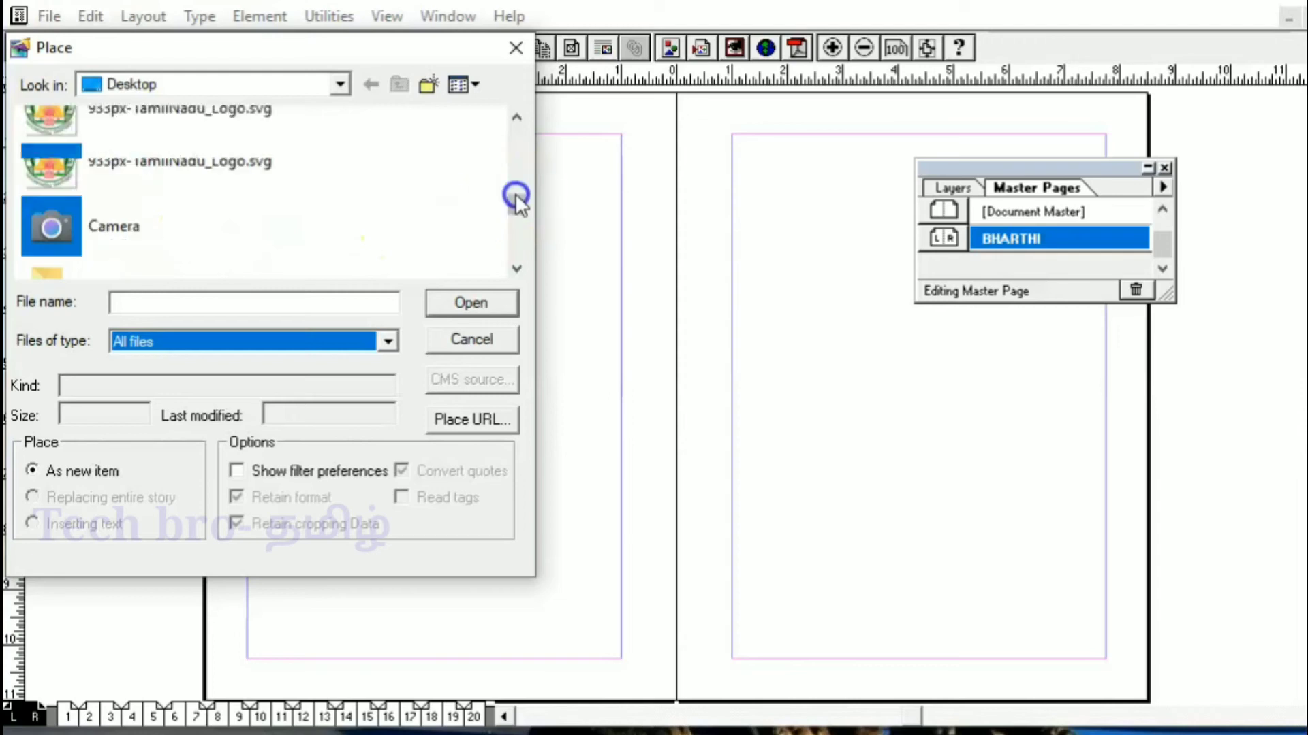
pyautogui.click(514, 256)
pyautogui.click(514, 255)
pyautogui.click(245, 198)
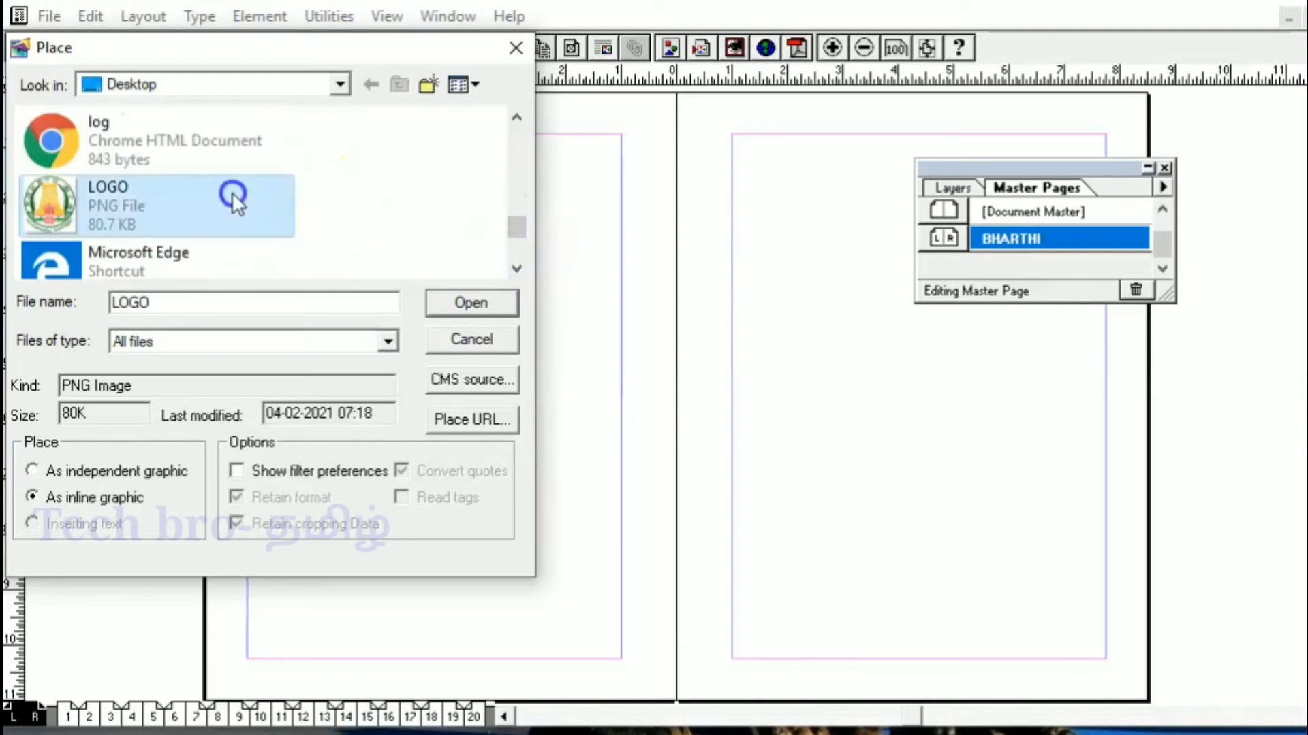
pyautogui.click(462, 297)
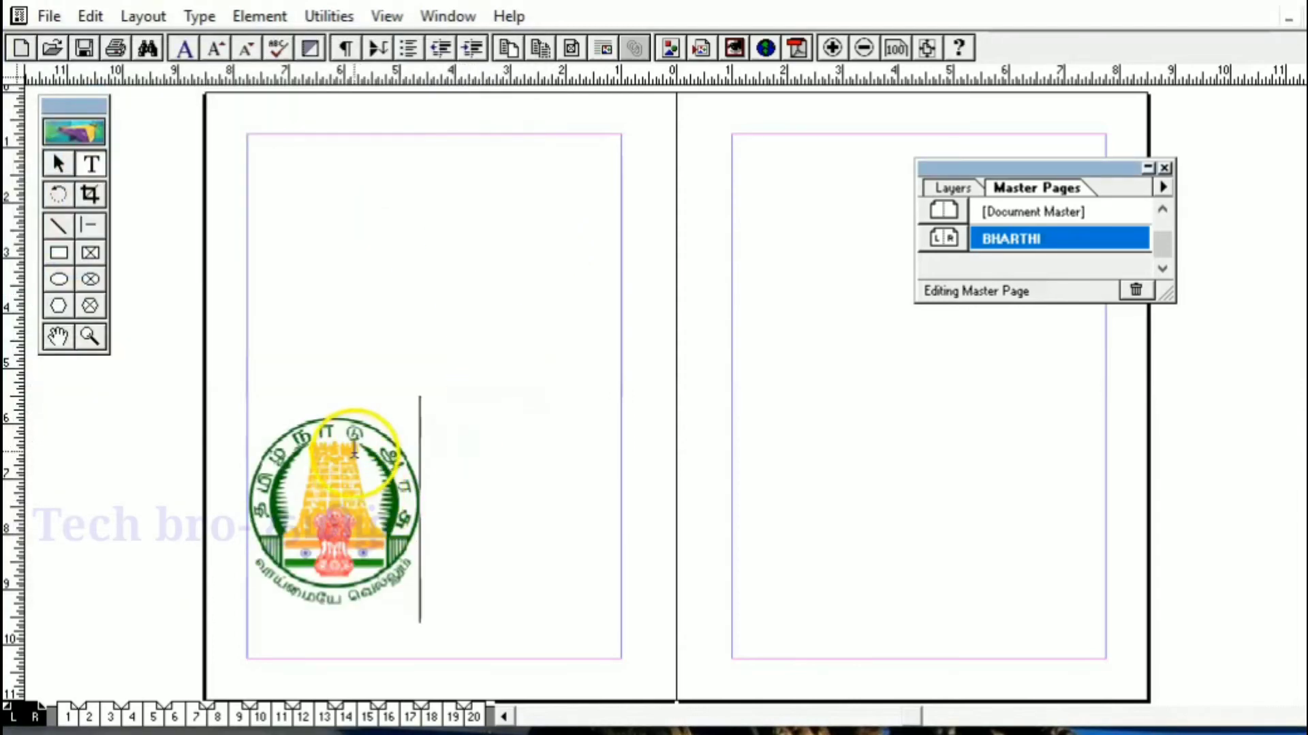
# Move the text block holding the logo up to the top margin of the left master page.
pyautogui.click(60, 167)
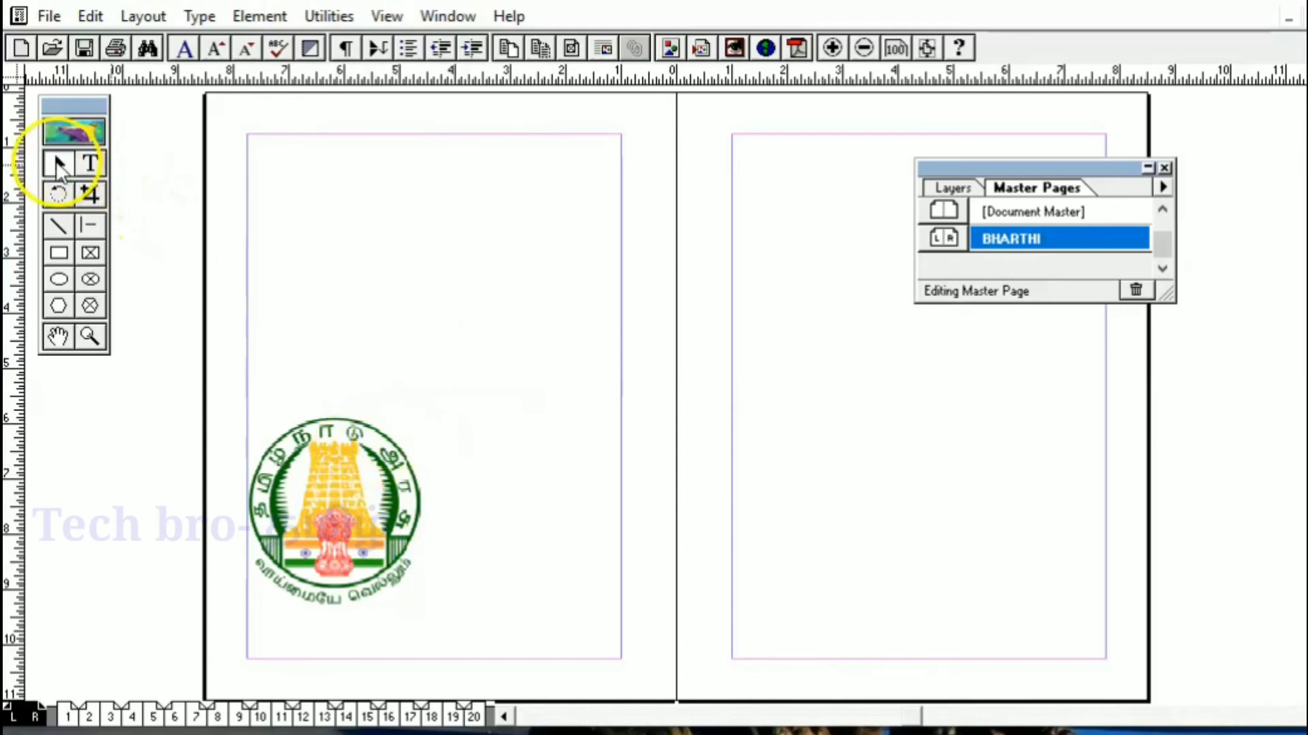
pyautogui.moveTo(349, 454); pyautogui.dragTo(454, 169)
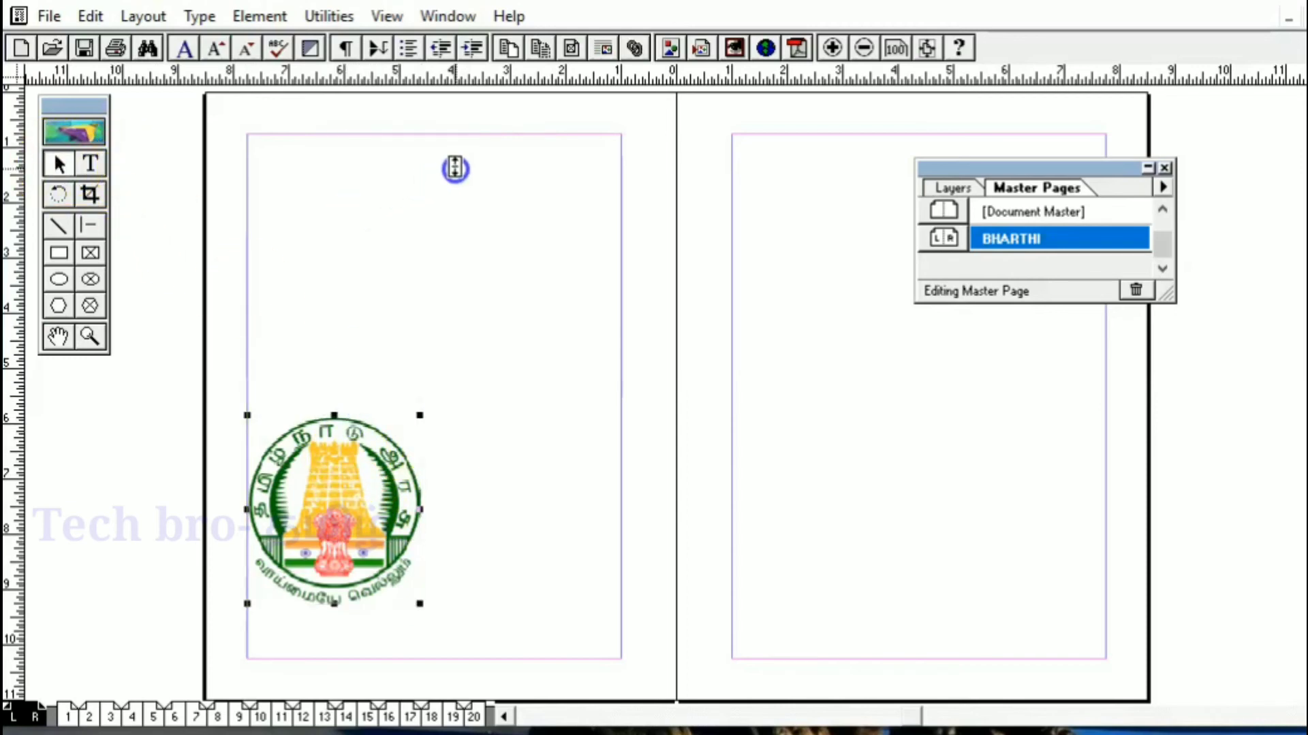
pyautogui.moveTo(403, 489); pyautogui.dragTo(489, 494)
pyautogui.moveTo(334, 415); pyautogui.dragTo(459, 412)
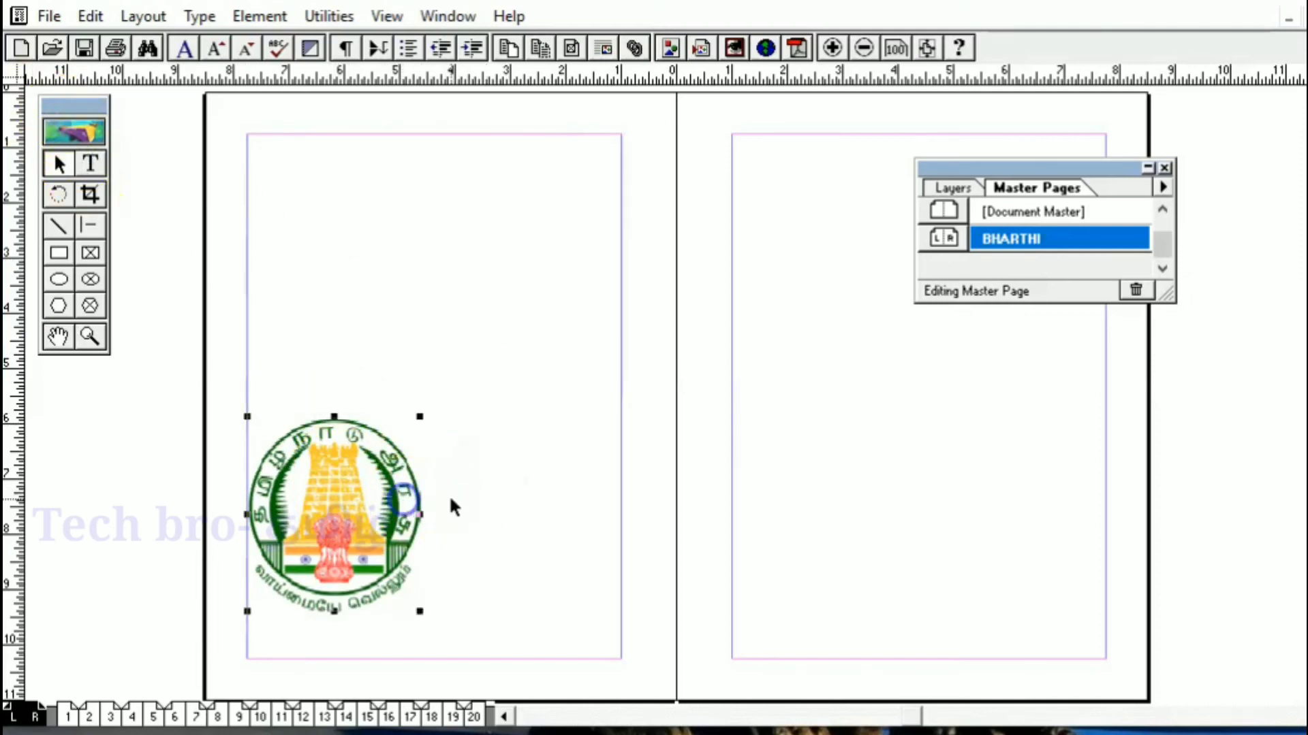
pyautogui.click(502, 496)
pyautogui.moveTo(405, 397); pyautogui.dragTo(400, 143)
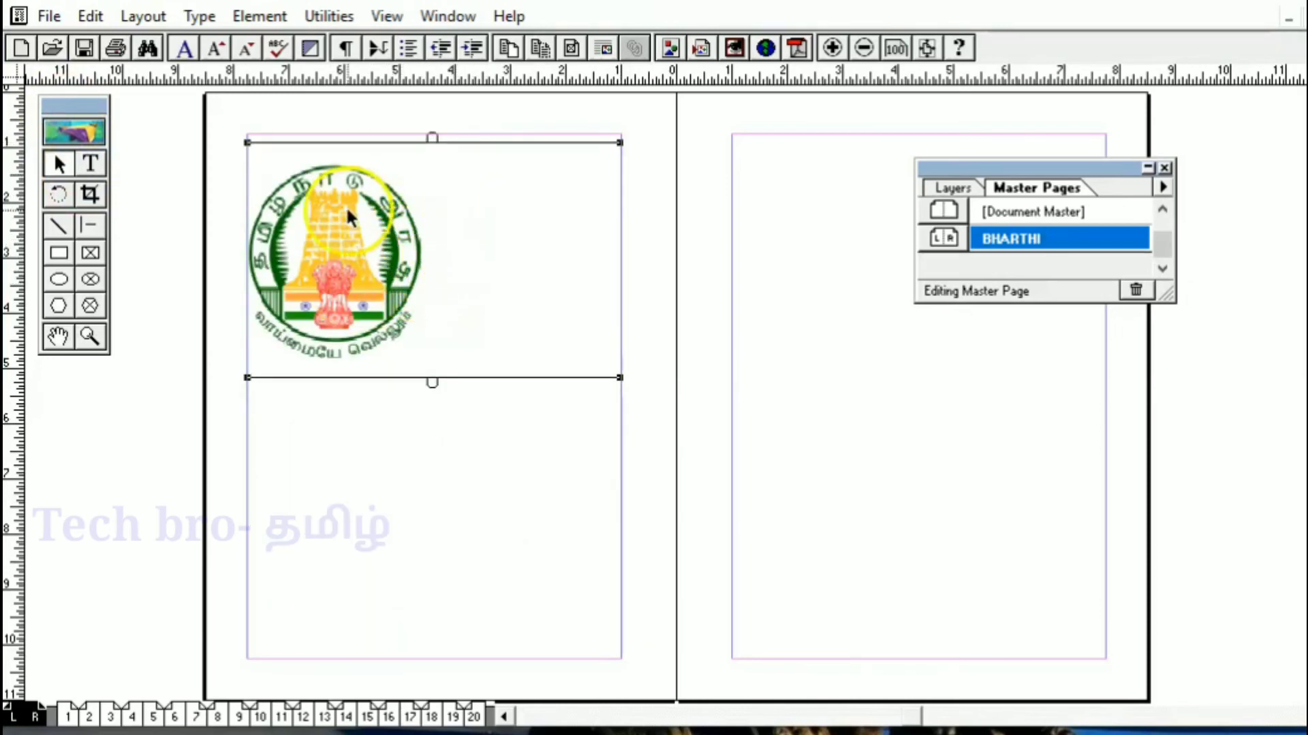
pyautogui.moveTo(345, 205)
pyautogui.mouseDown()
pyautogui.moveTo(362, 297)
pyautogui.moveTo(326, 186)
pyautogui.moveTo(343, 201)
pyautogui.mouseUp()
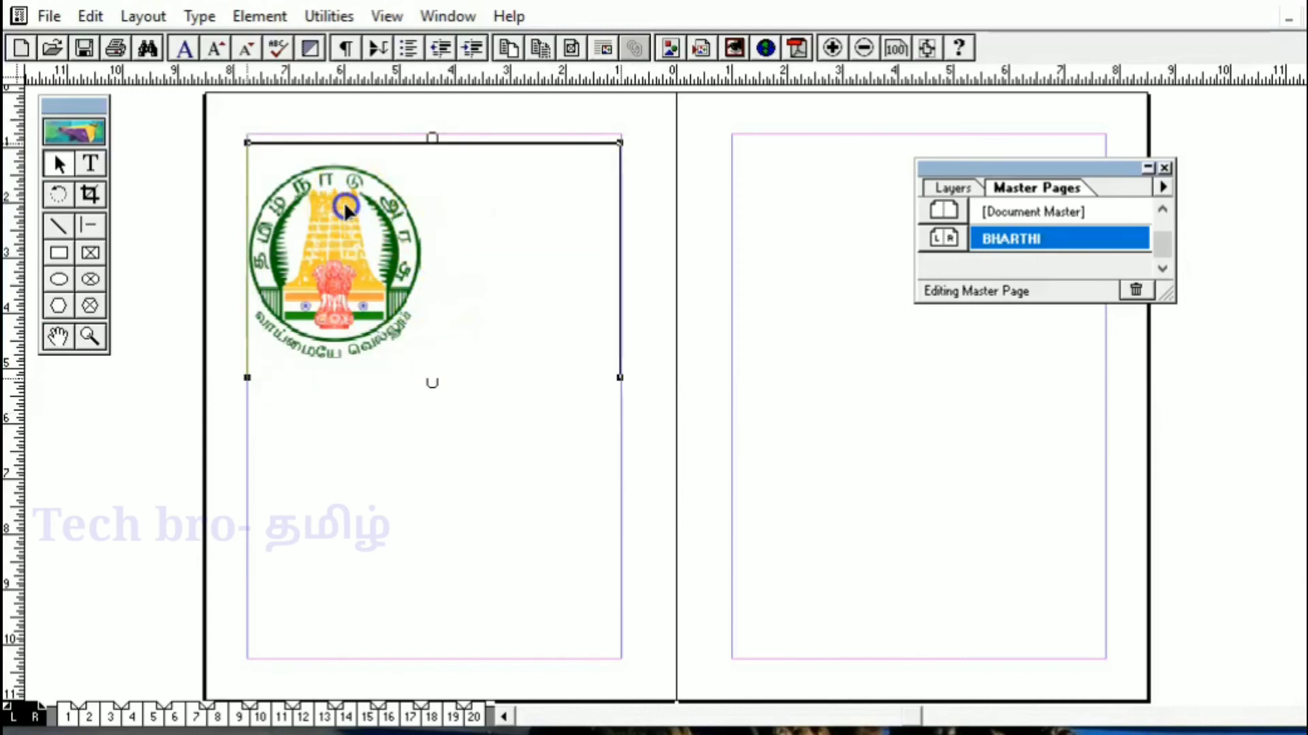
pyautogui.click(553, 407)
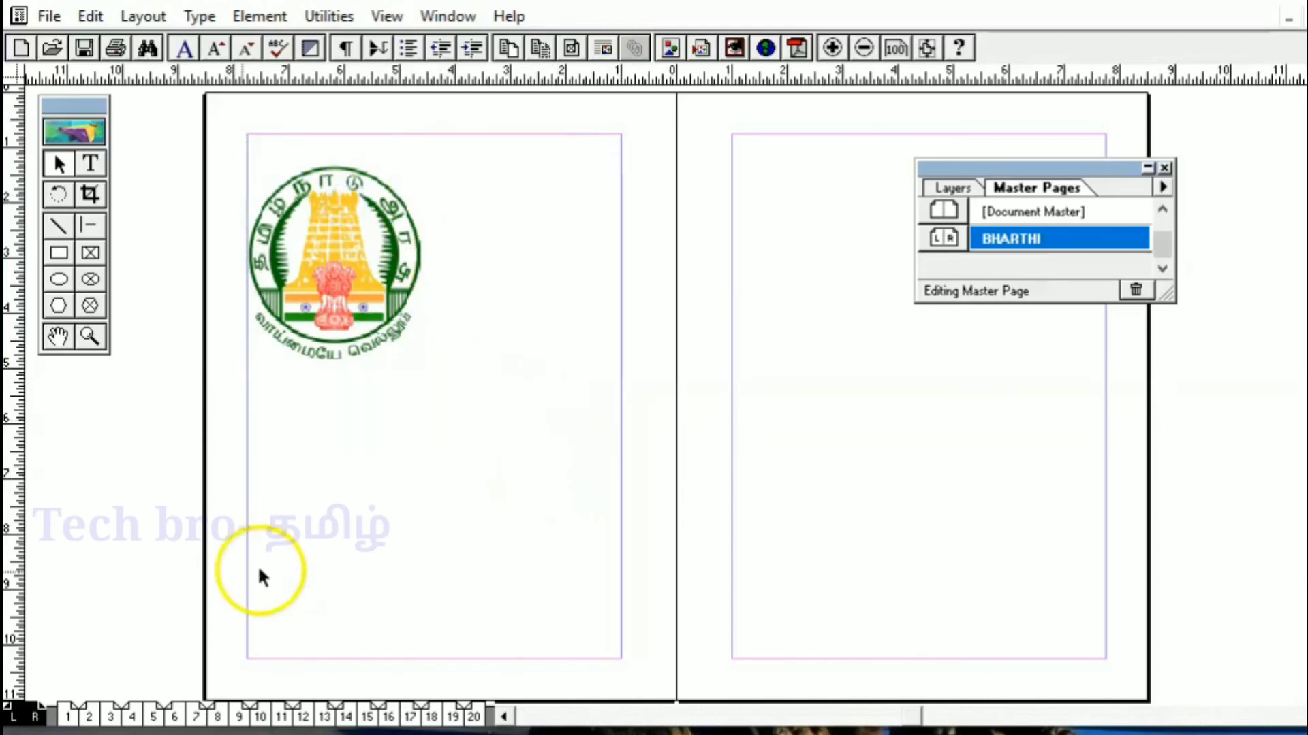
# Copy the logo onto the right master page and position it in the upper inner corner of the margins.
pyautogui.rightClick(363, 273)
pyautogui.click(436, 323)
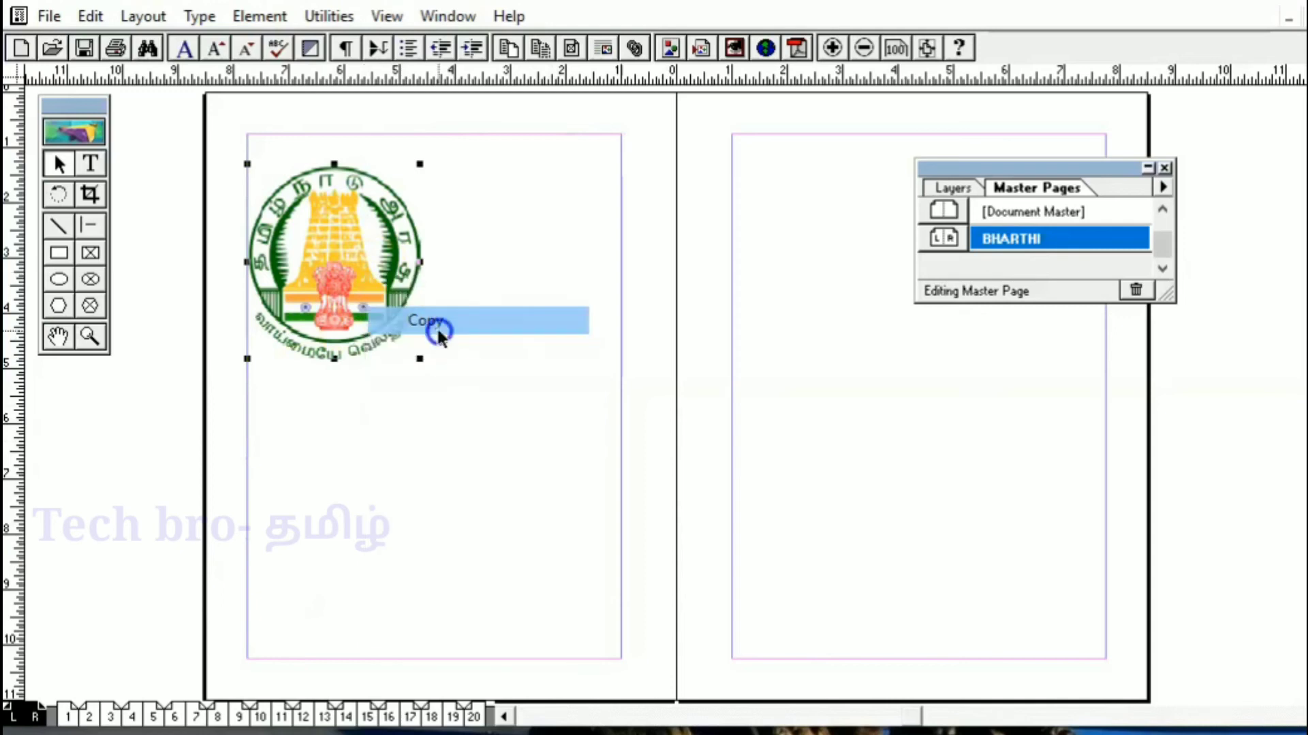
pyautogui.rightClick(867, 346)
pyautogui.click(945, 426)
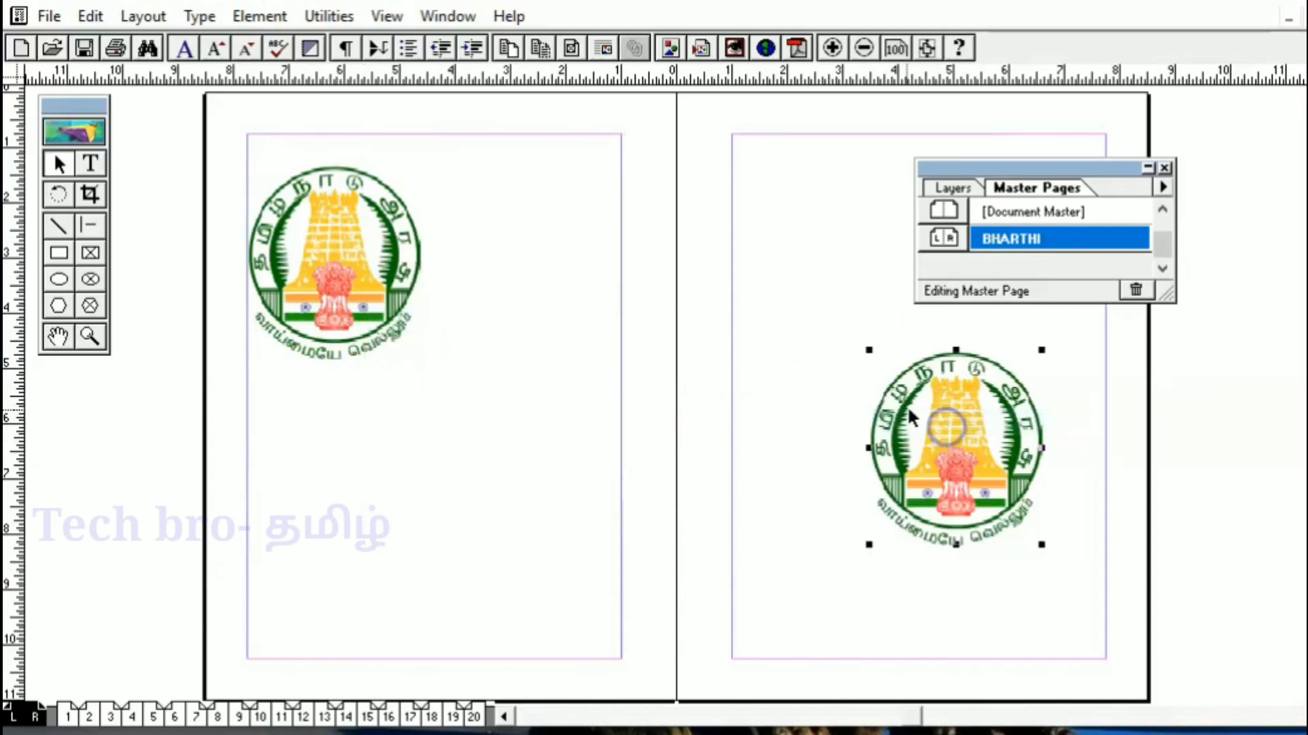
pyautogui.moveTo(916, 424); pyautogui.dragTo(779, 210)
pyautogui.click(915, 410)
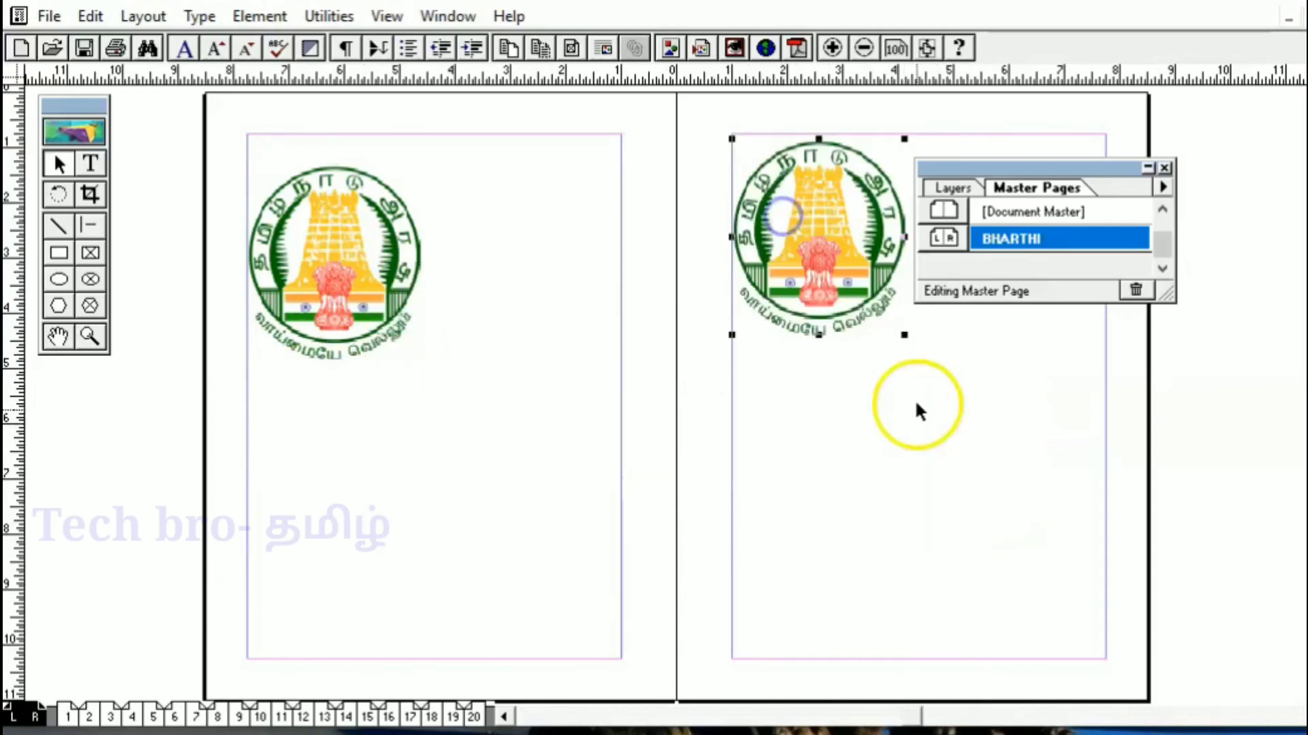
pyautogui.click(331, 259)
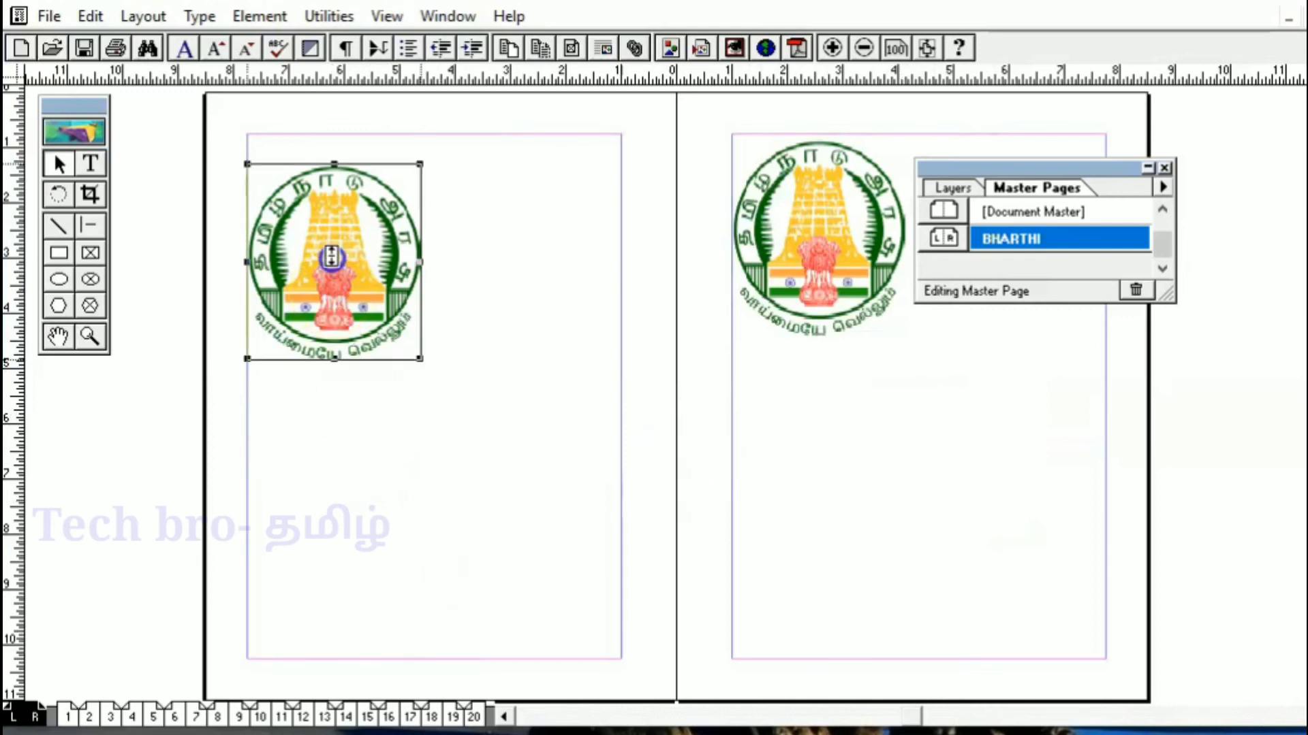
pyautogui.click(525, 428)
# Apply the BHARTHI master to page 1 and to pages 6–7.
pyautogui.click(71, 712)
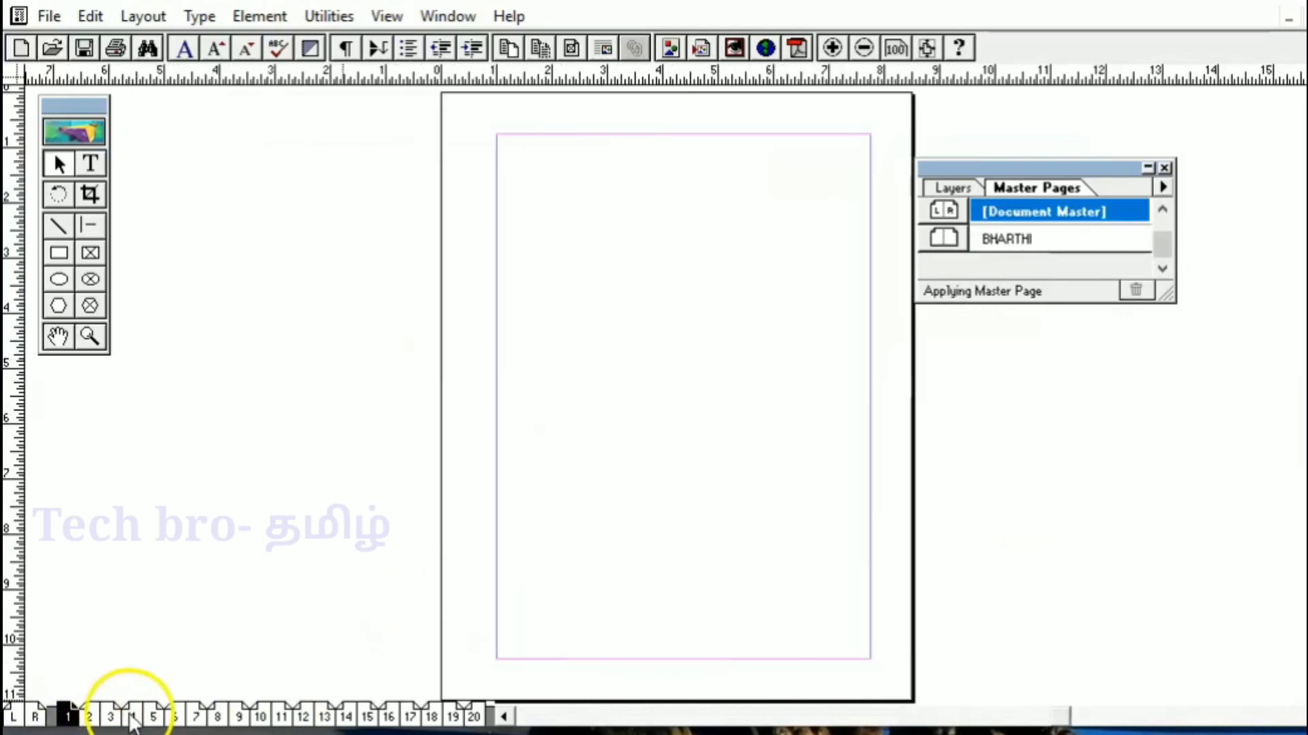
pyautogui.click(1035, 240)
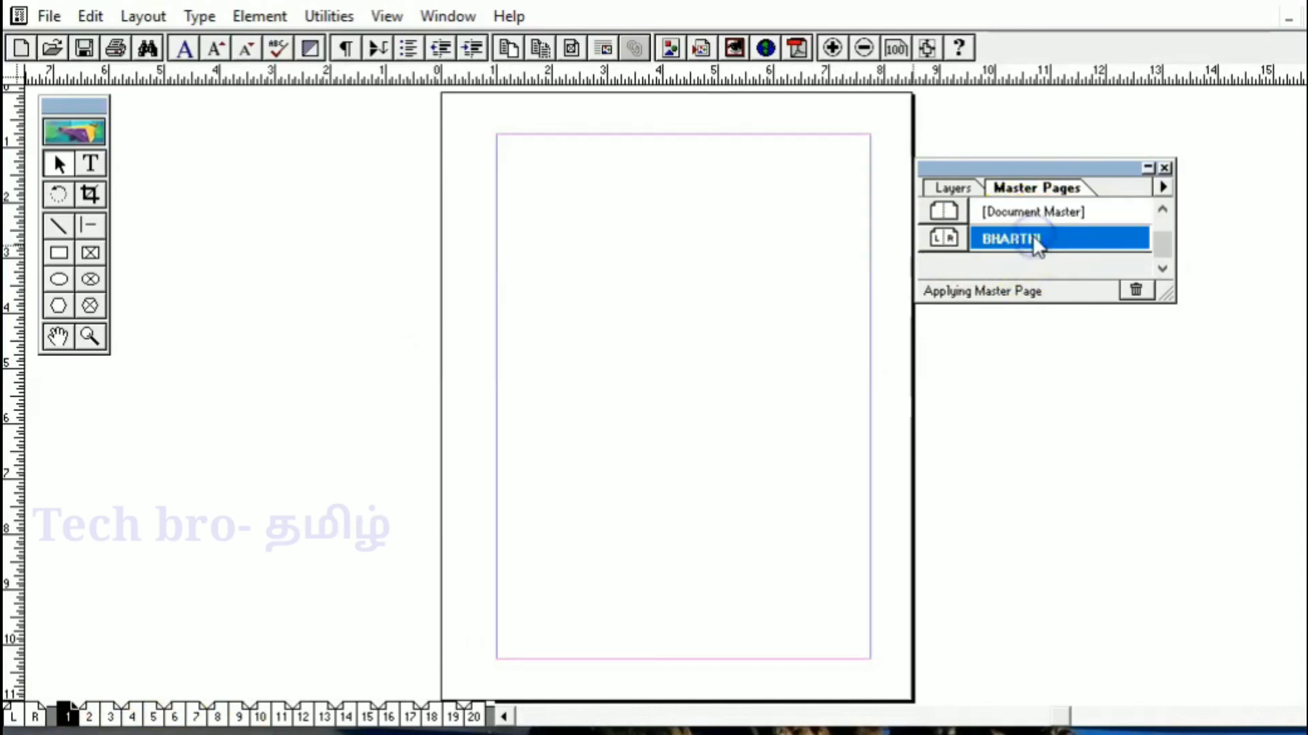
pyautogui.click(171, 711)
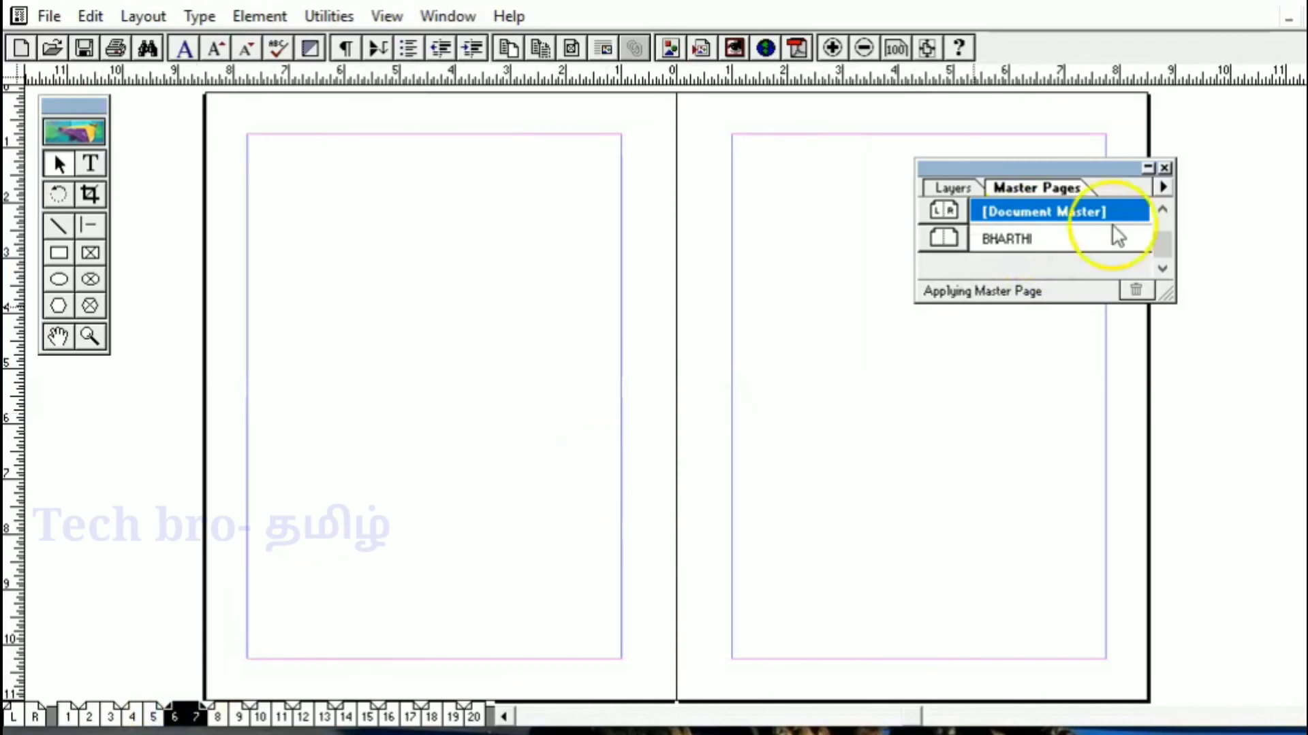
pyautogui.click(1089, 239)
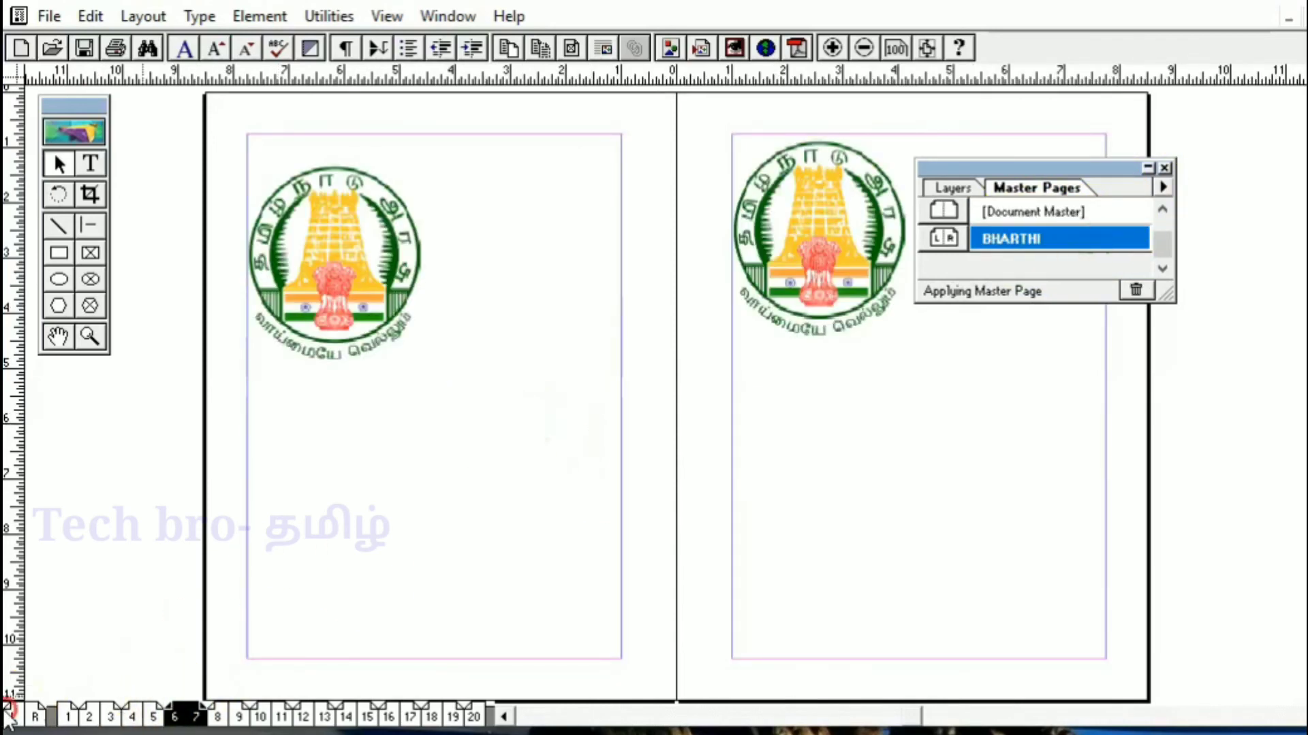
# Compare pages 2–3 and the spreads from 16 to 19 with the BHARTHI master pages.
pyautogui.click(87, 712)
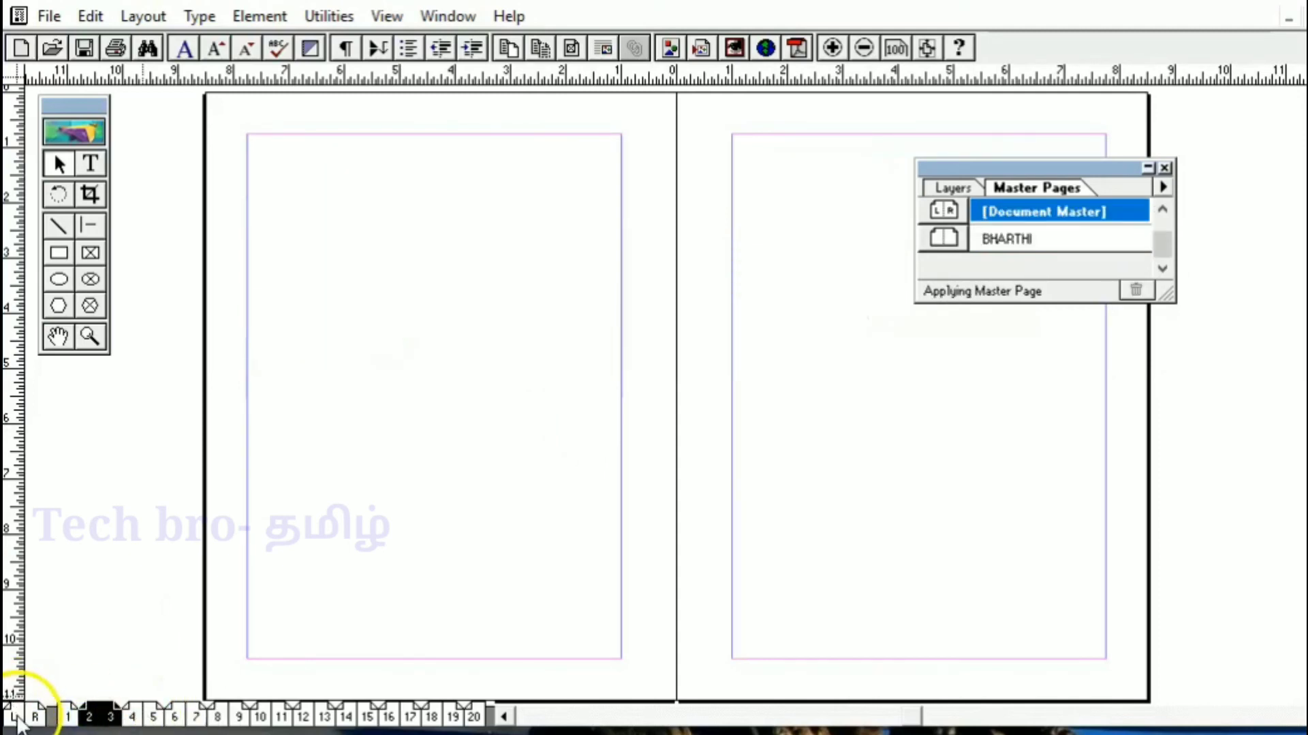
pyautogui.click(79, 733)
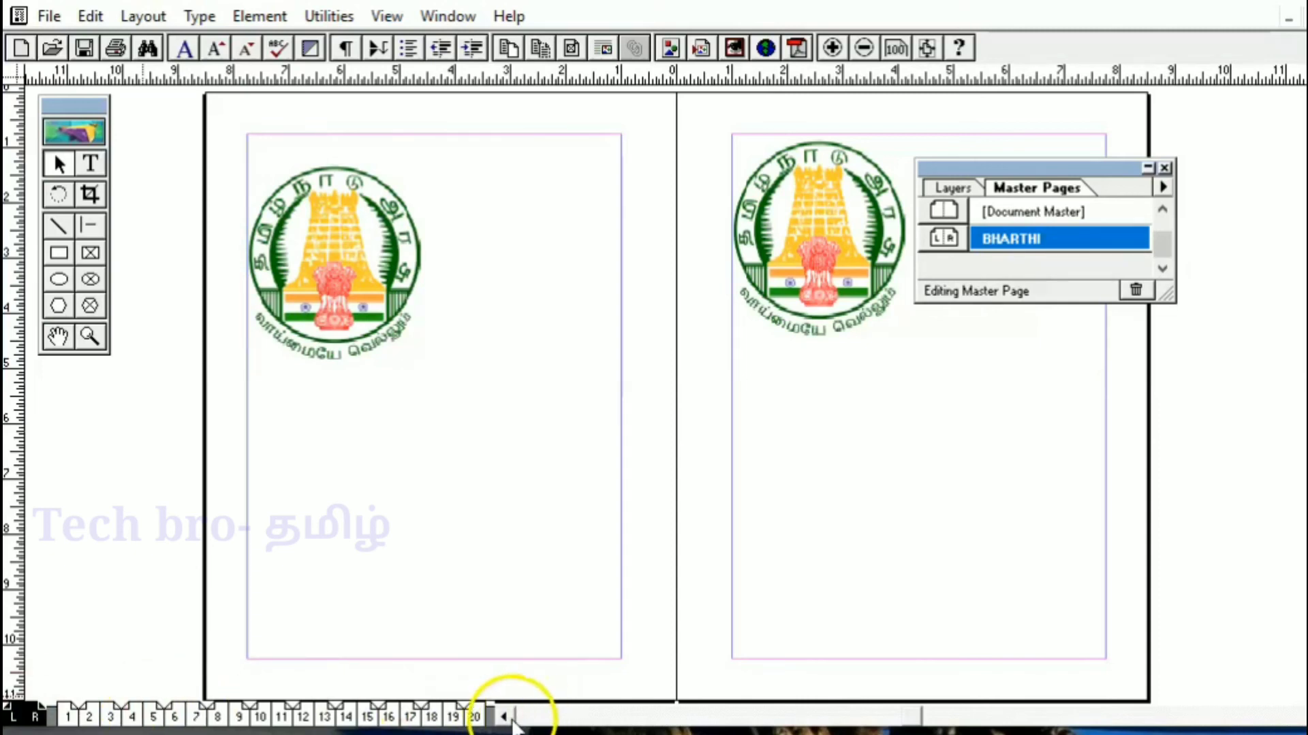
pyautogui.click(418, 717)
pyautogui.click(452, 716)
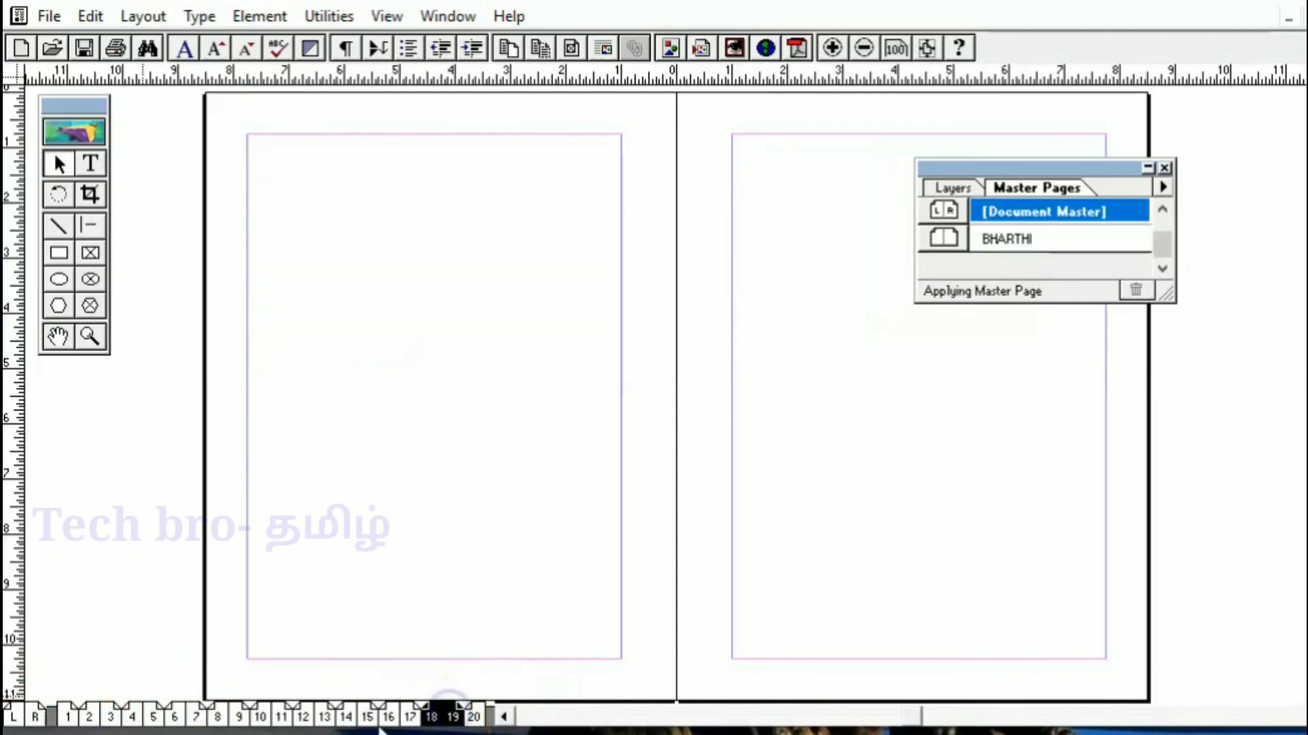
# Apply the BHARTHI master to pages 14–15.
pyautogui.click(346, 717)
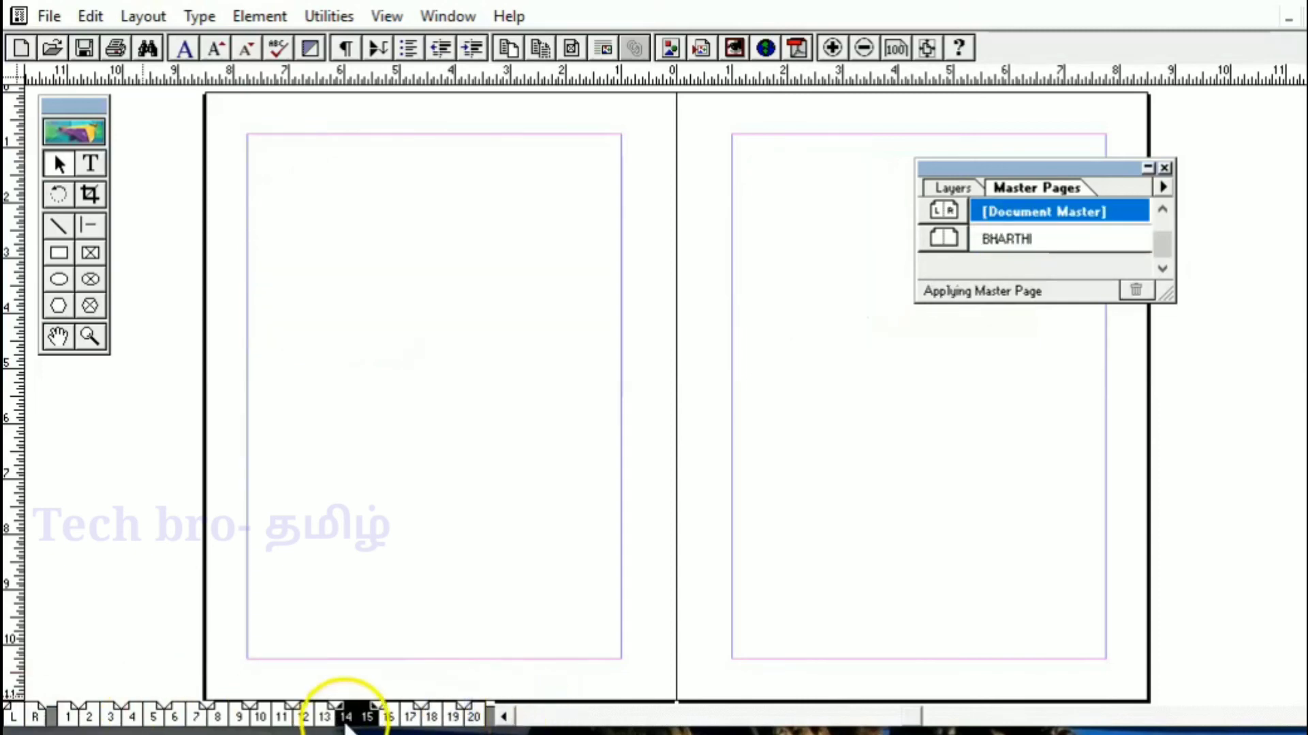
pyautogui.click(1074, 239)
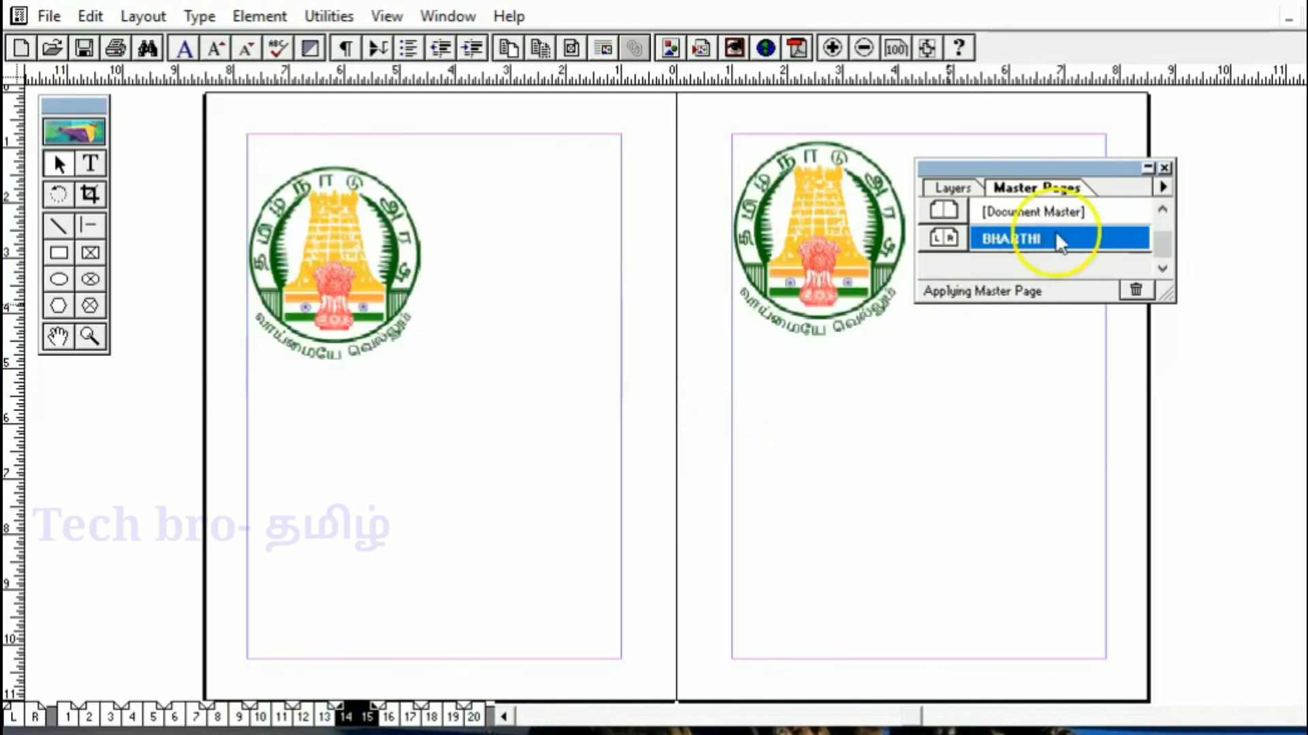
# Try the visibility and lock toggles of the default layer and go to pages 10–11.
pyautogui.click(960, 190)
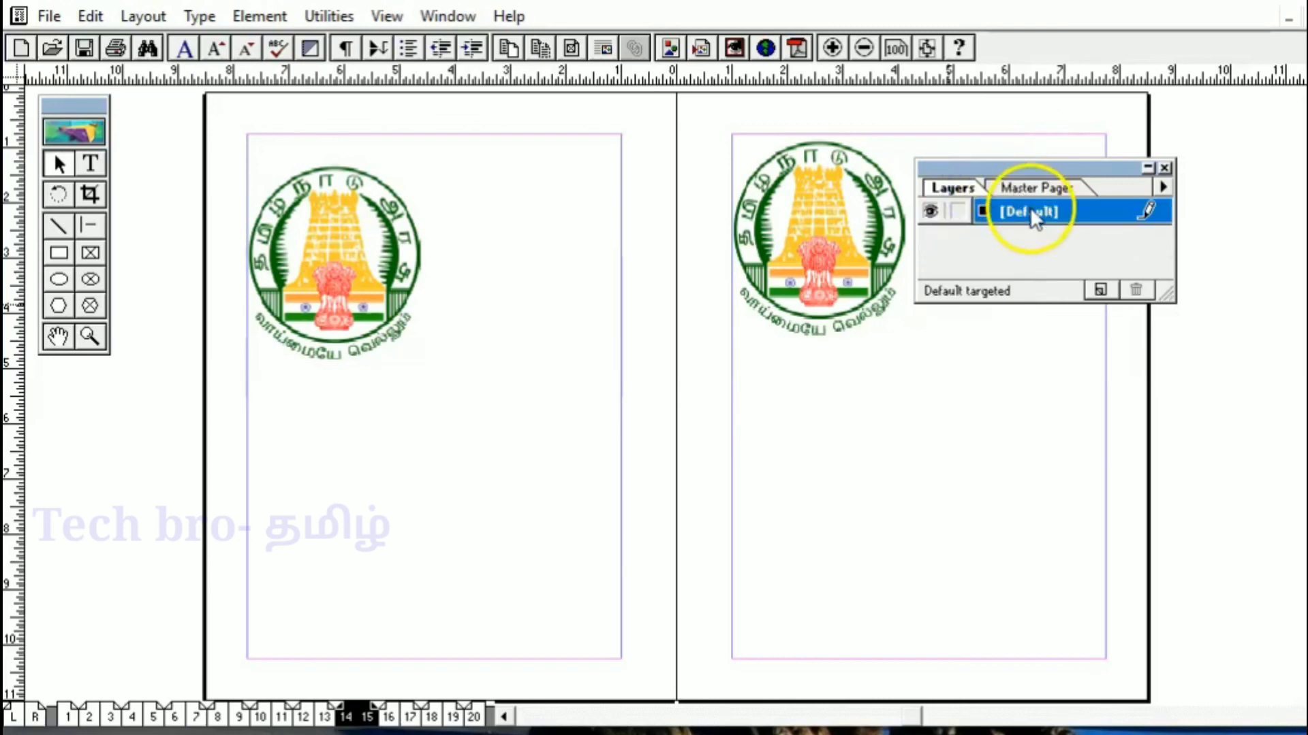
pyautogui.click(931, 210)
pyautogui.click(931, 210)
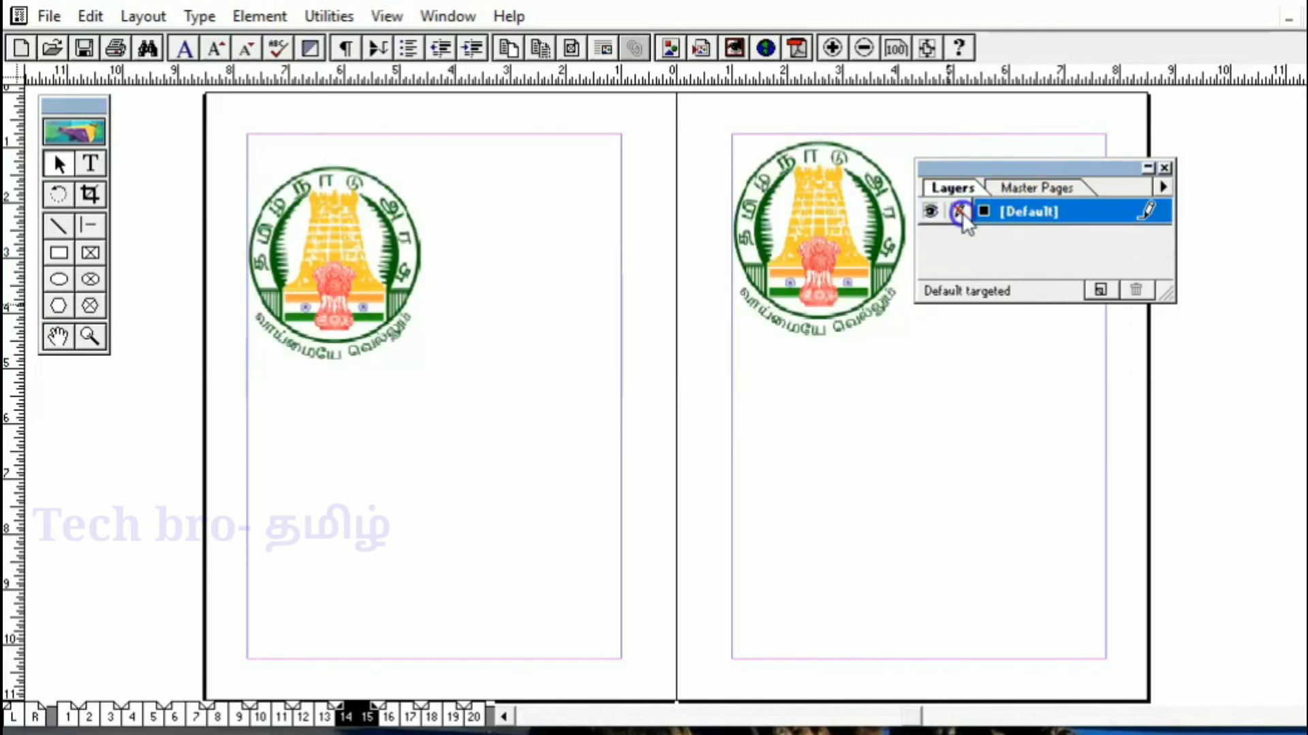
pyautogui.click(217, 716)
pyautogui.click(260, 717)
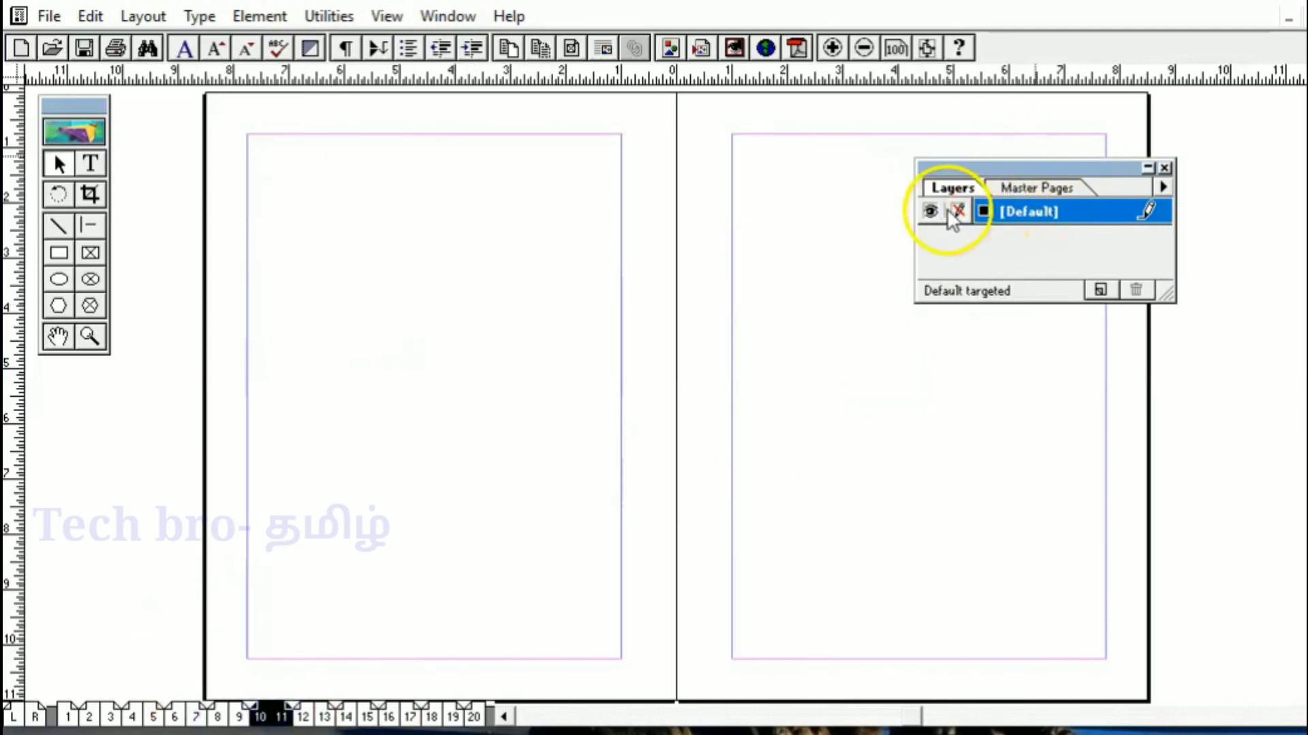
# Review the margin and column guide options of the BHARTHI master and close them unchanged.
pyautogui.click(1048, 183)
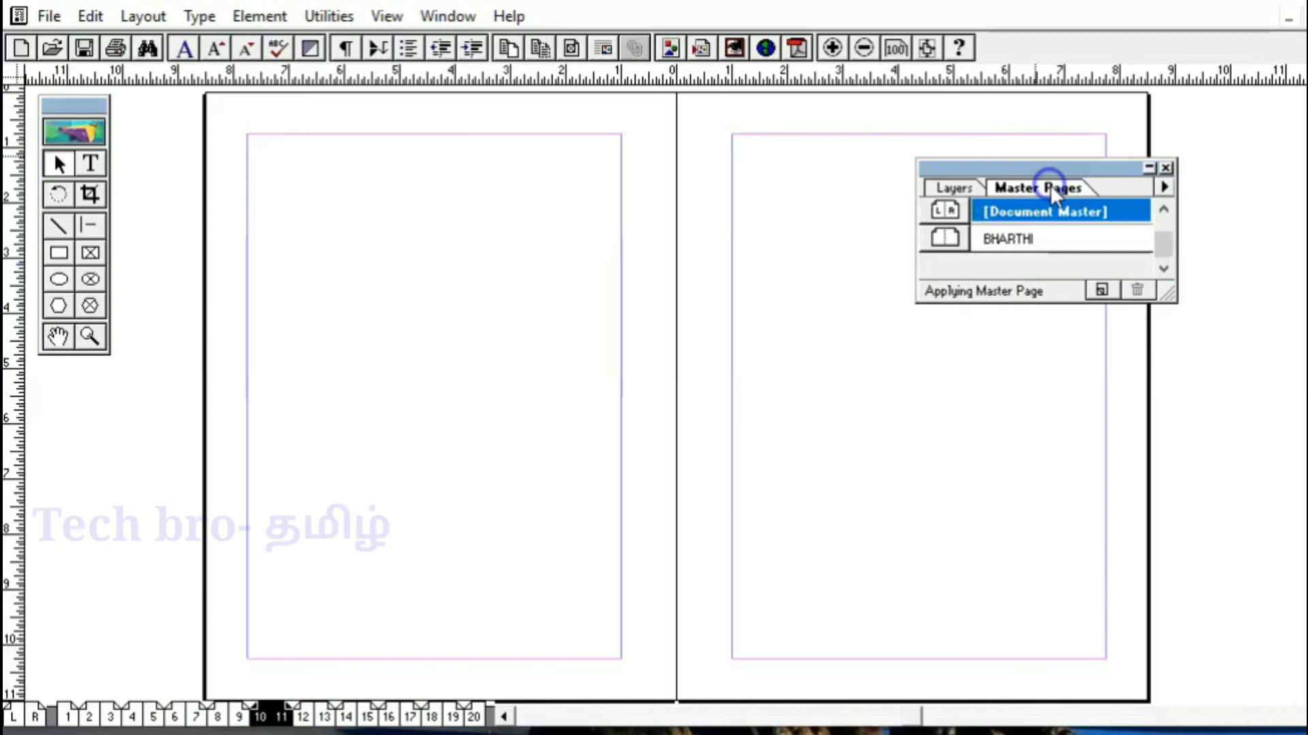
pyautogui.doubleClick(1114, 240)
pyautogui.click(773, 525)
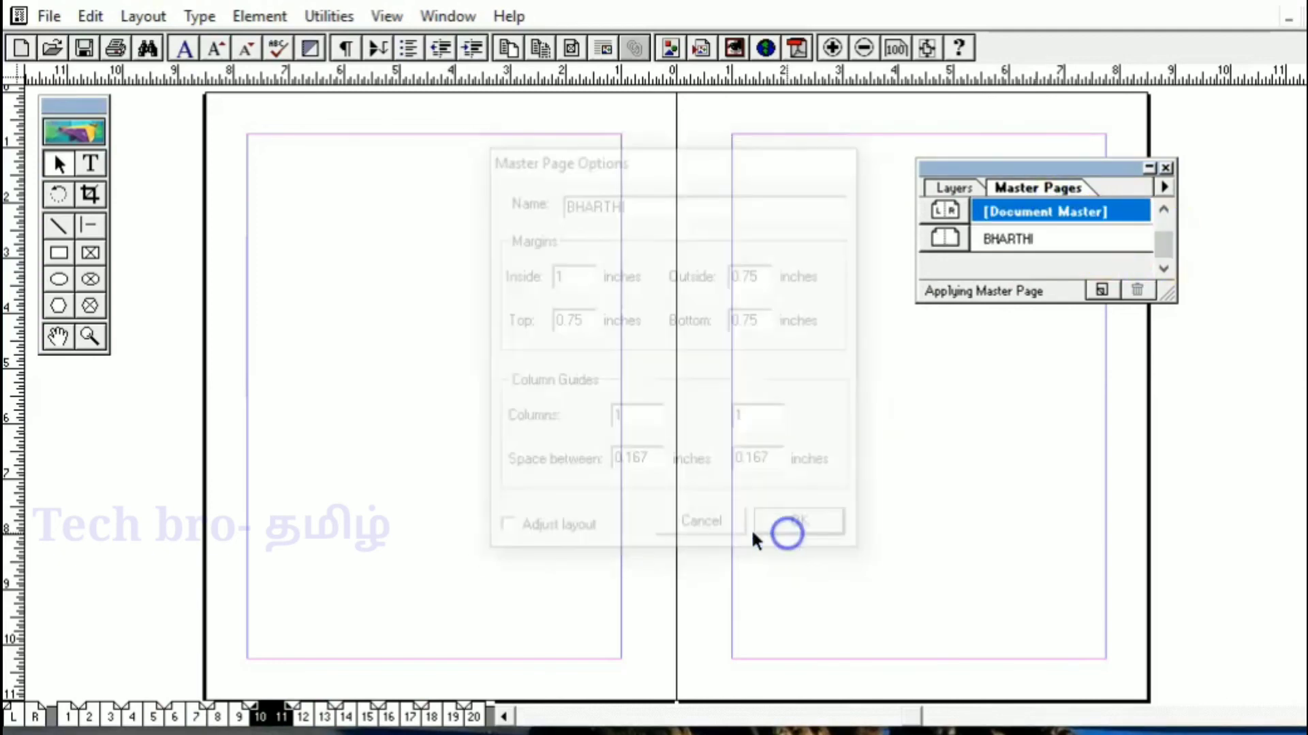
# Display the BHARTHI master spread and inspect the logo on its left page.
pyautogui.click(34, 717)
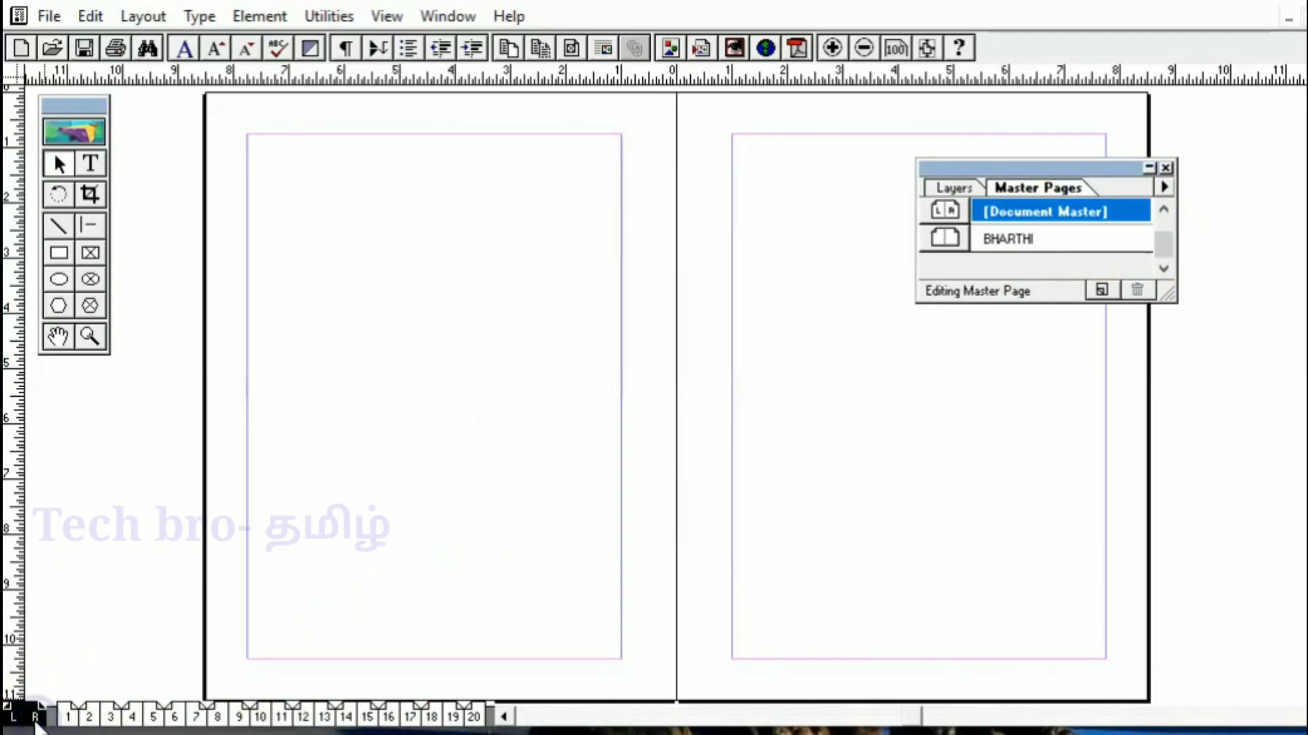
pyautogui.click(36, 718)
pyautogui.click(81, 734)
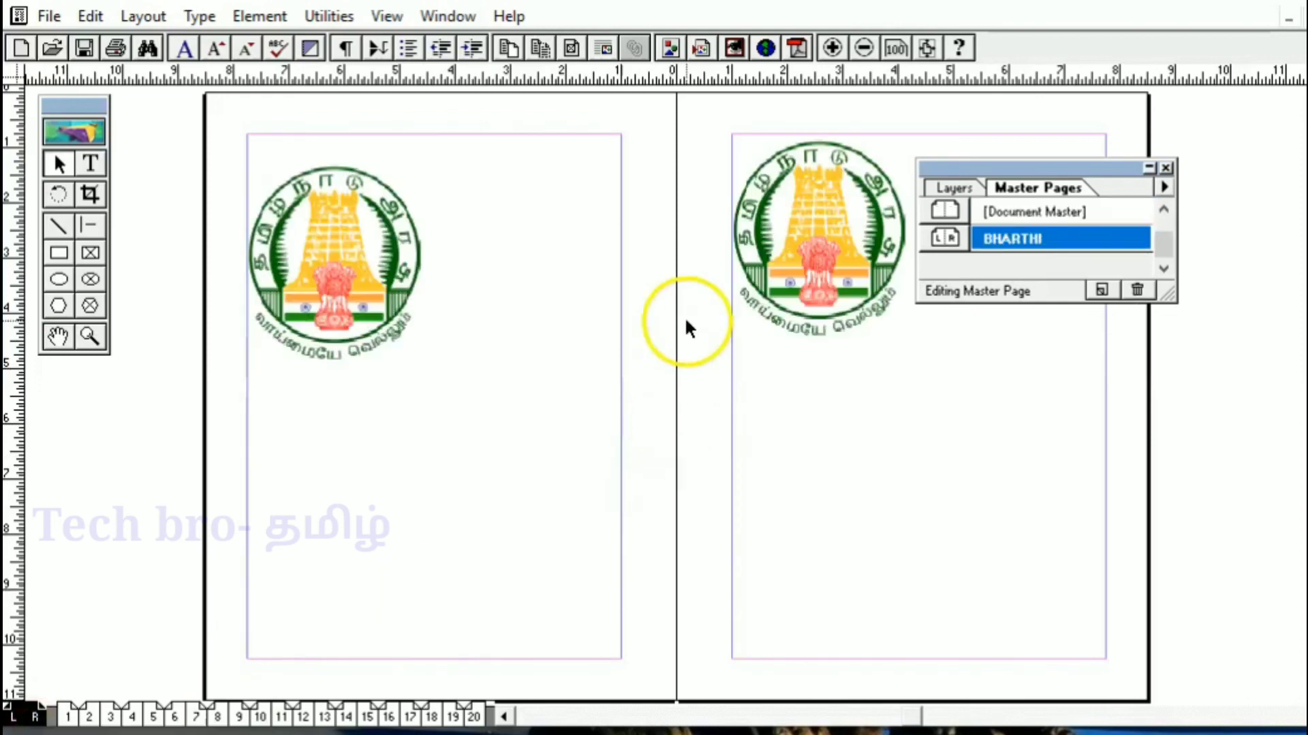
pyautogui.click(263, 298)
pyautogui.moveTo(304, 271); pyautogui.dragTo(365, 198)
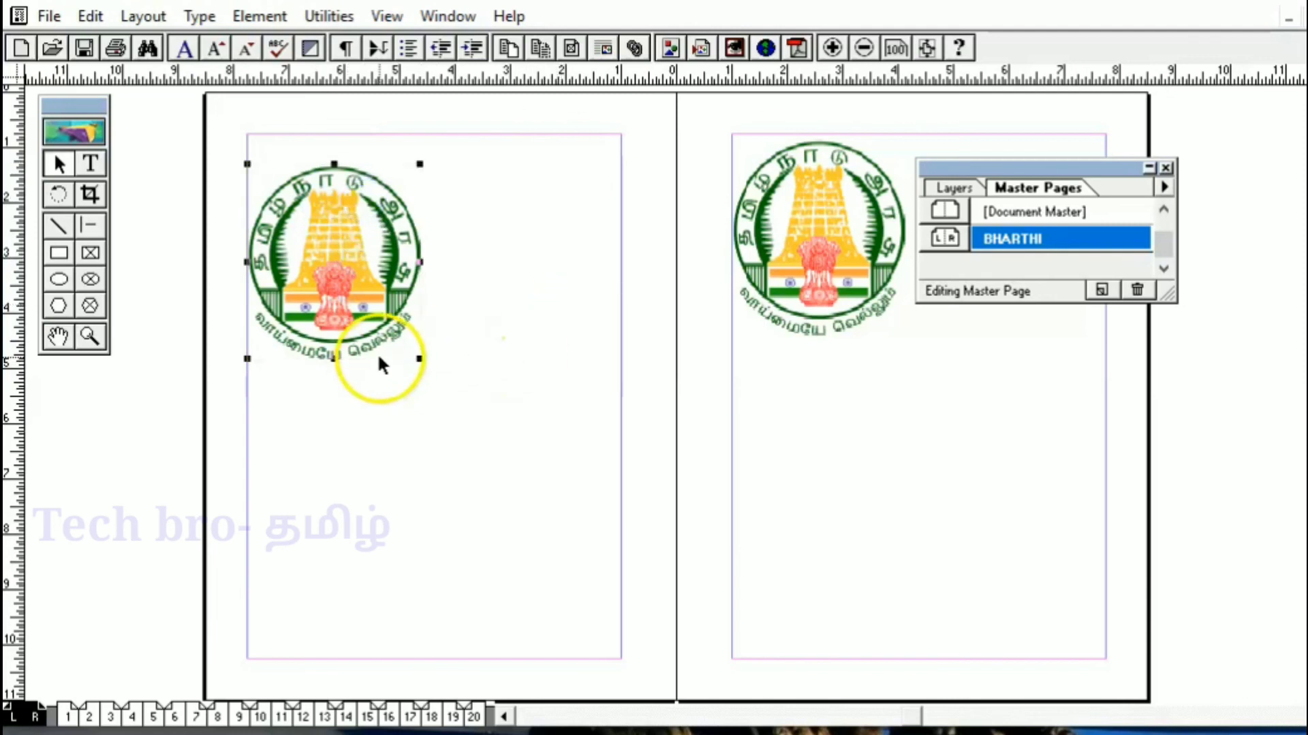
pyautogui.click(11, 711)
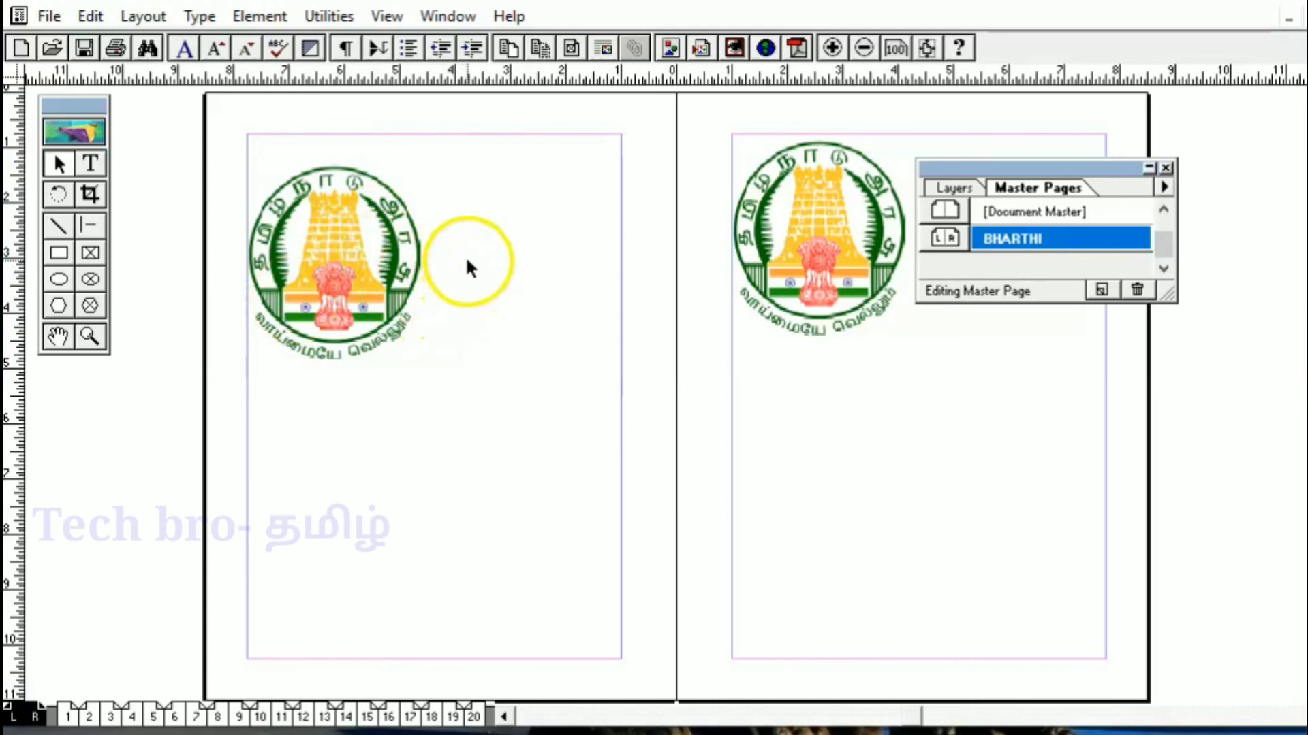
# Apply the BHARTHI master to pages 8–9.
pyautogui.click(233, 715)
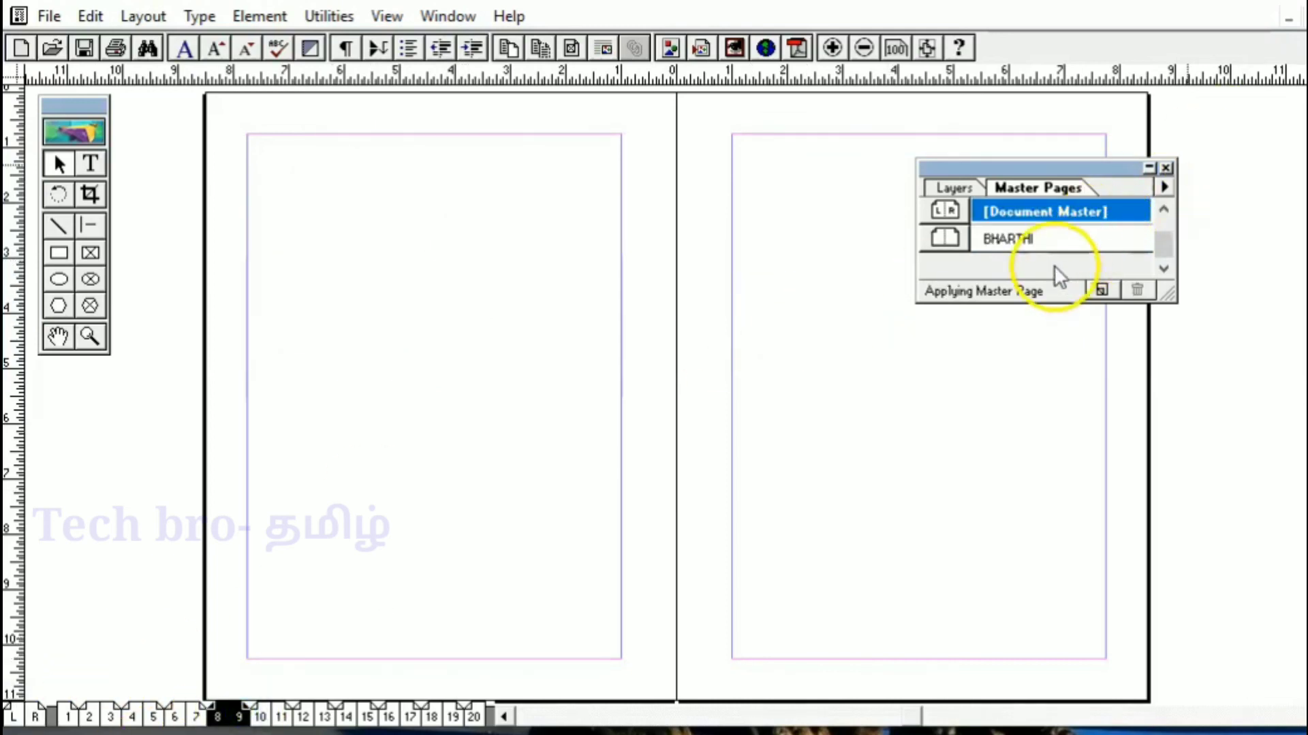
pyautogui.click(1021, 239)
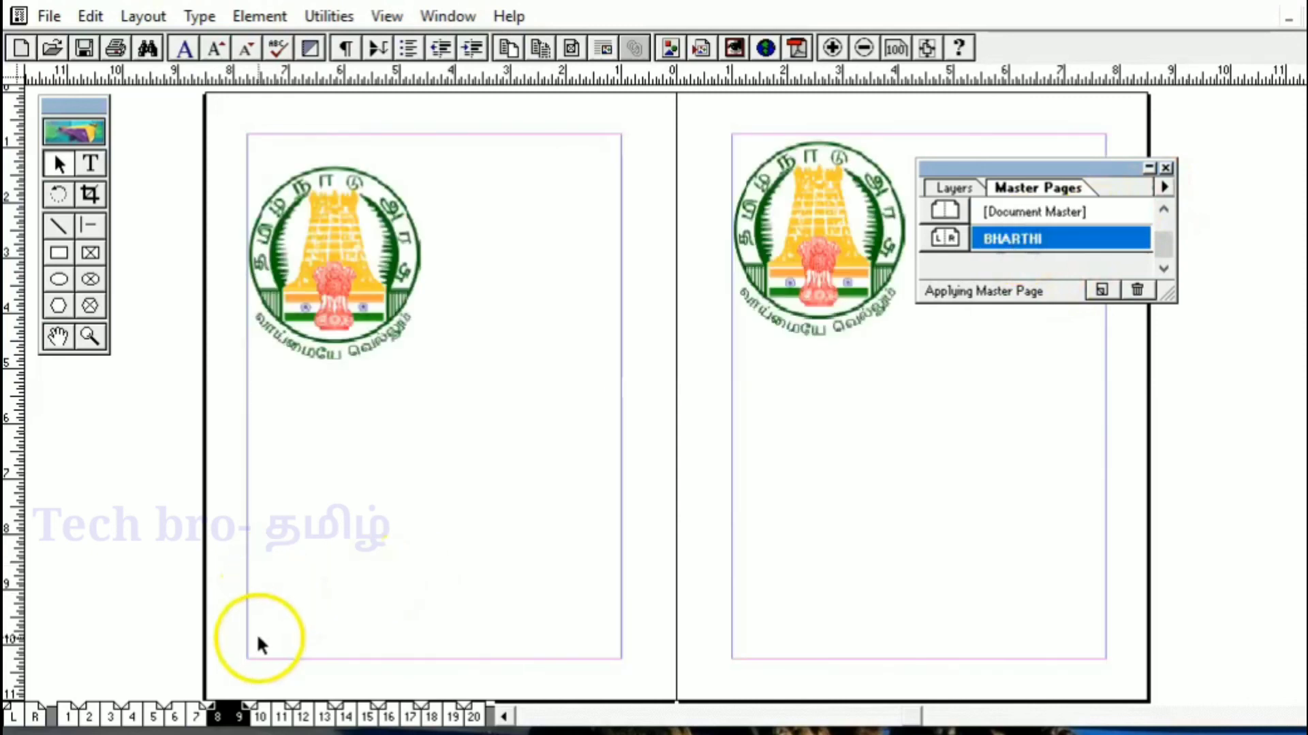